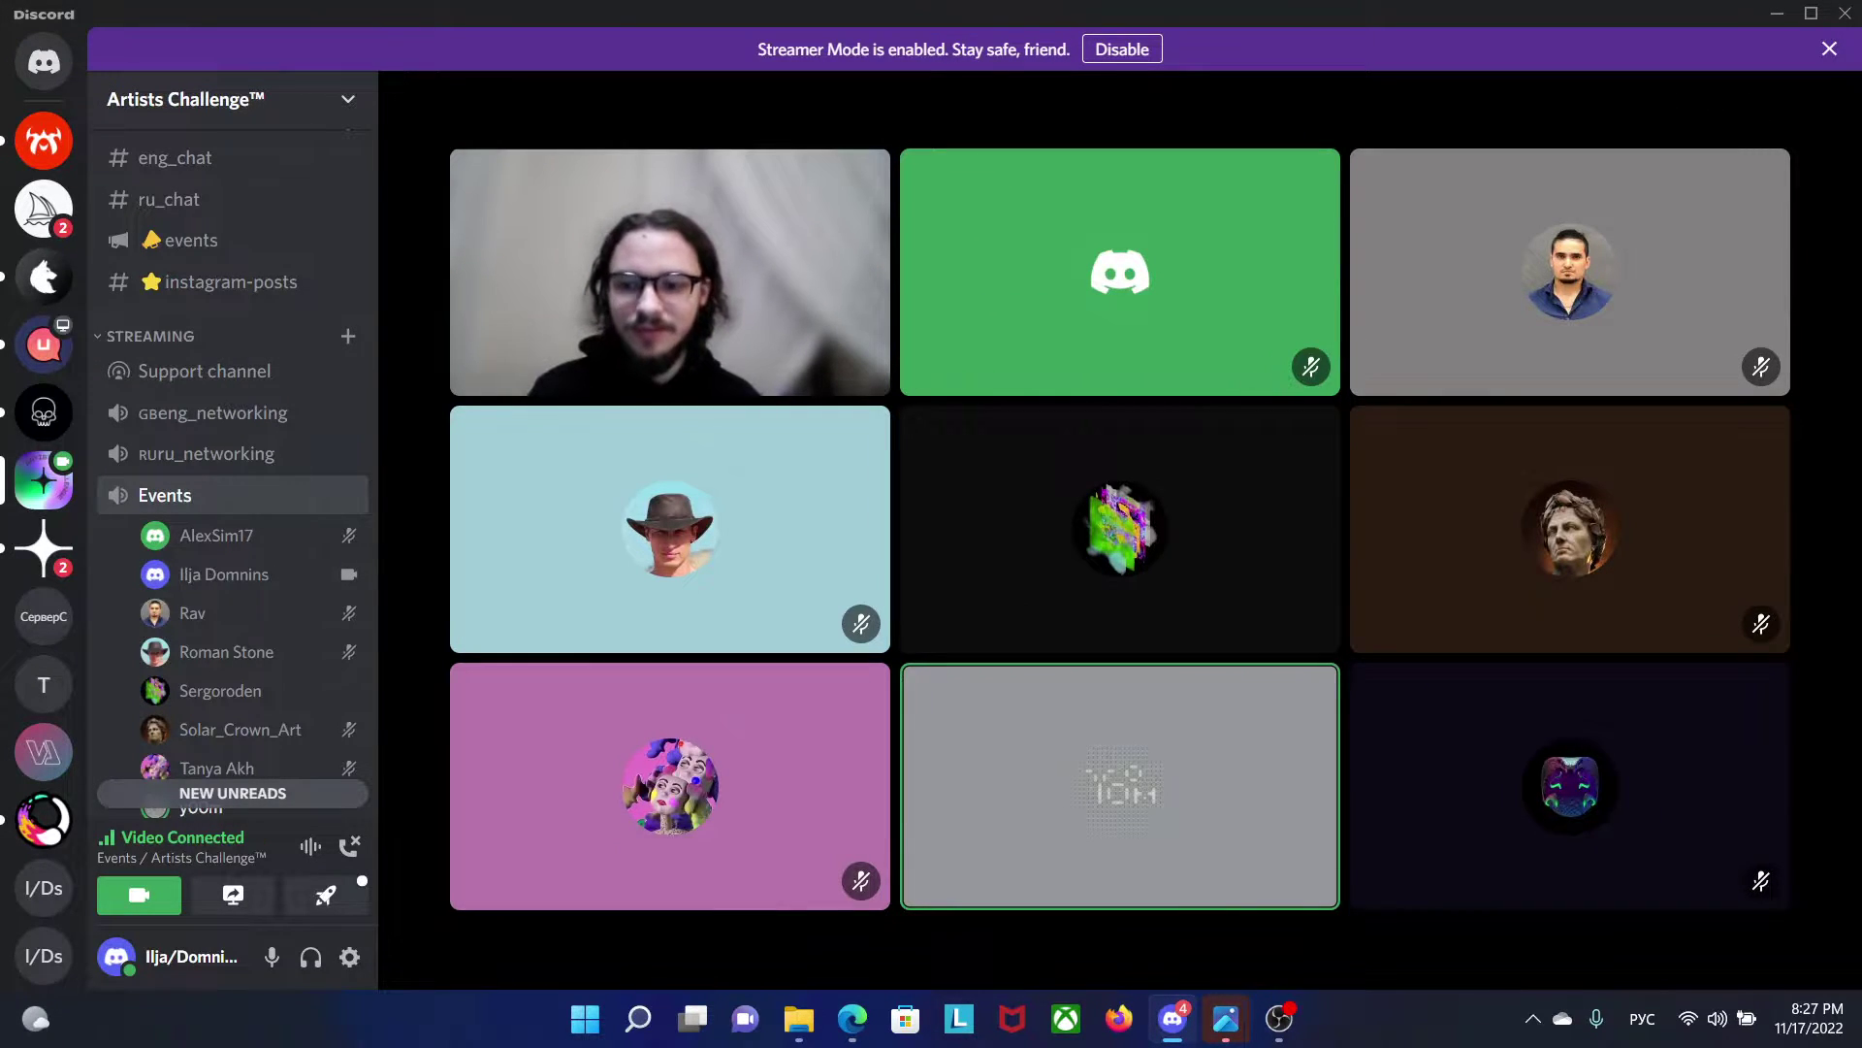
Step: Open the live screen share in the Events voice channel, mute the microphone and show the stream in full screen
mouse_move(1238, 982)
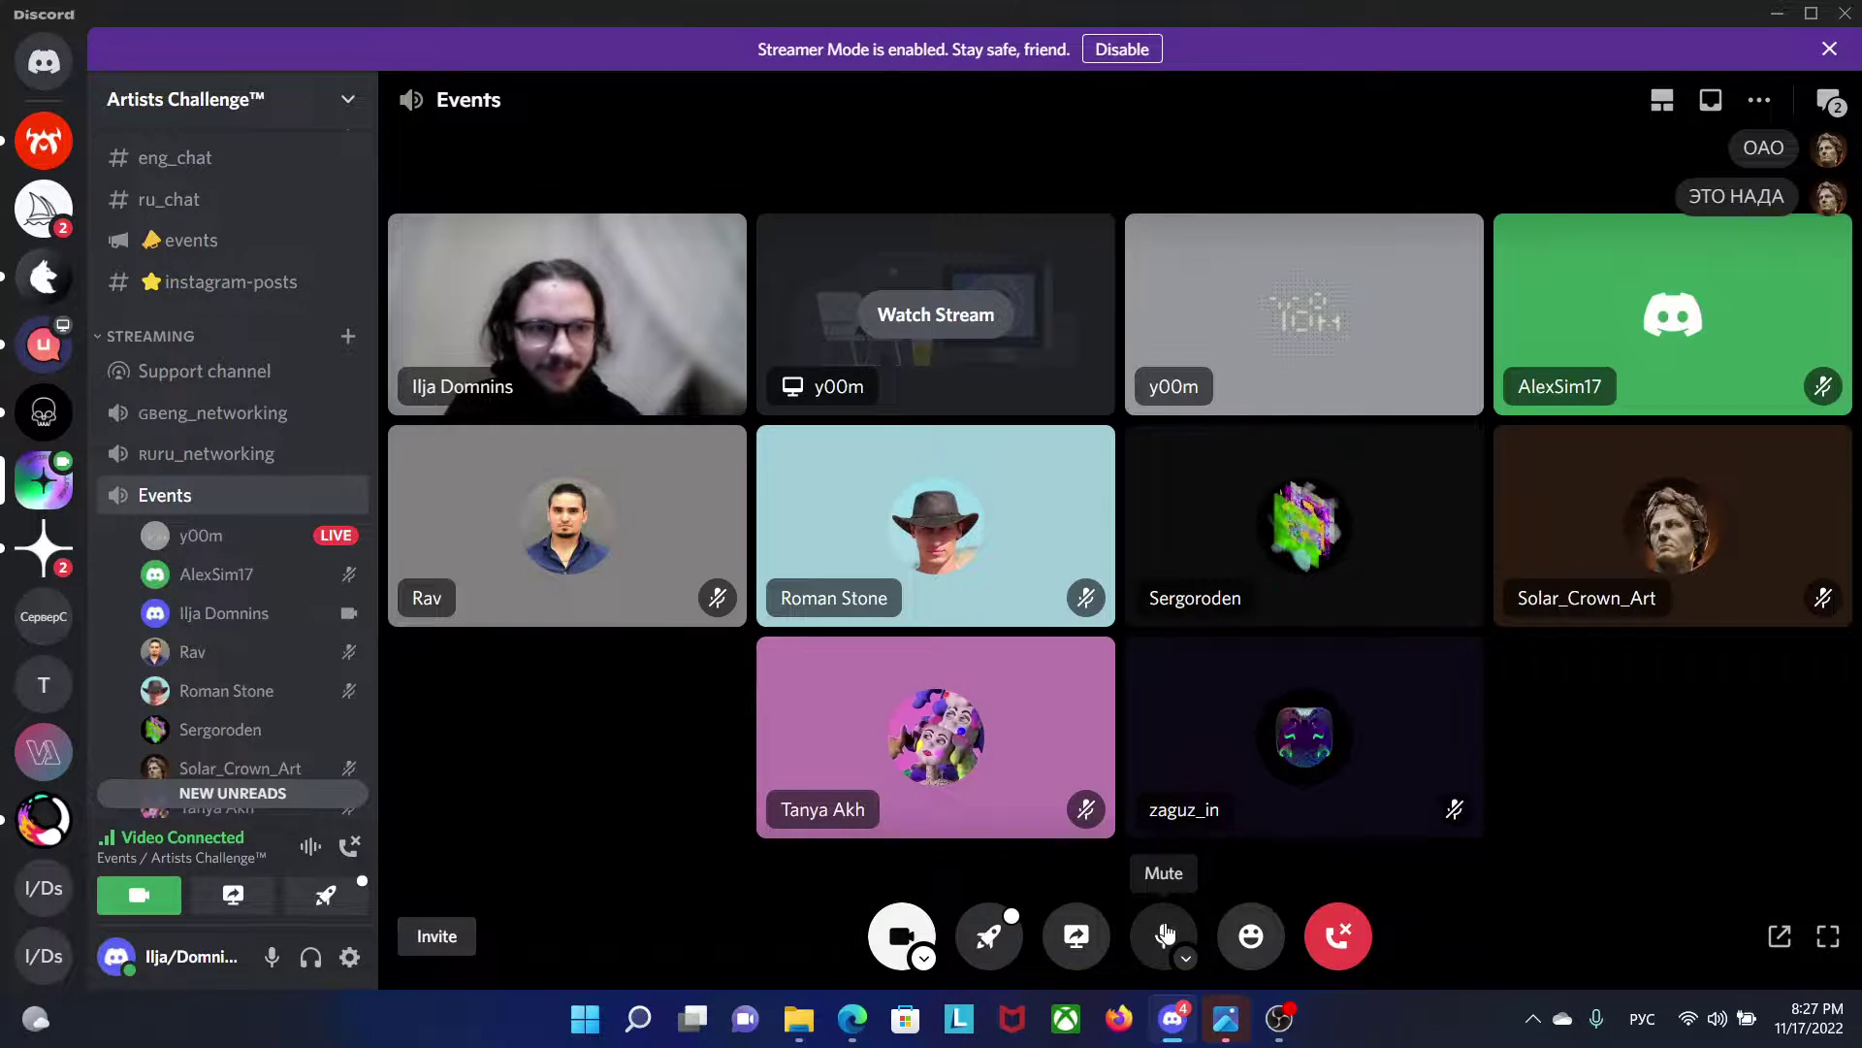
click(1164, 933)
click(938, 318)
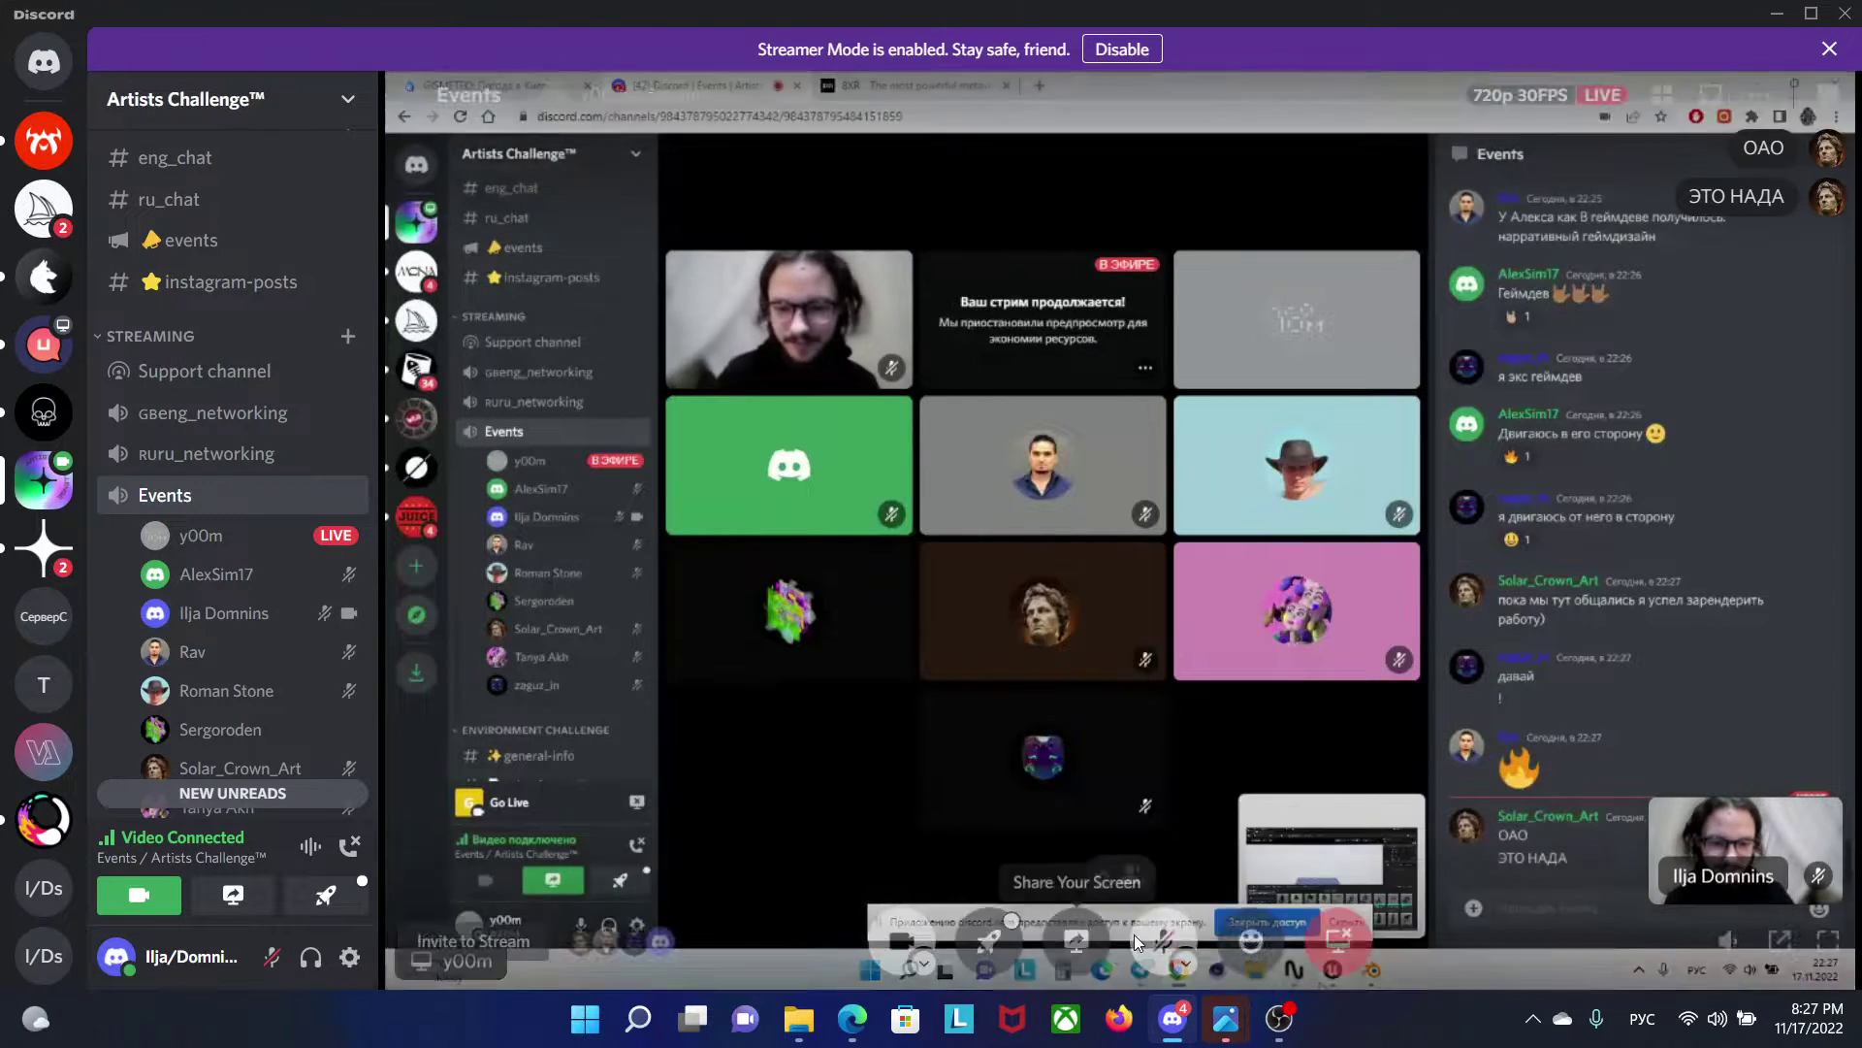
click(1165, 933)
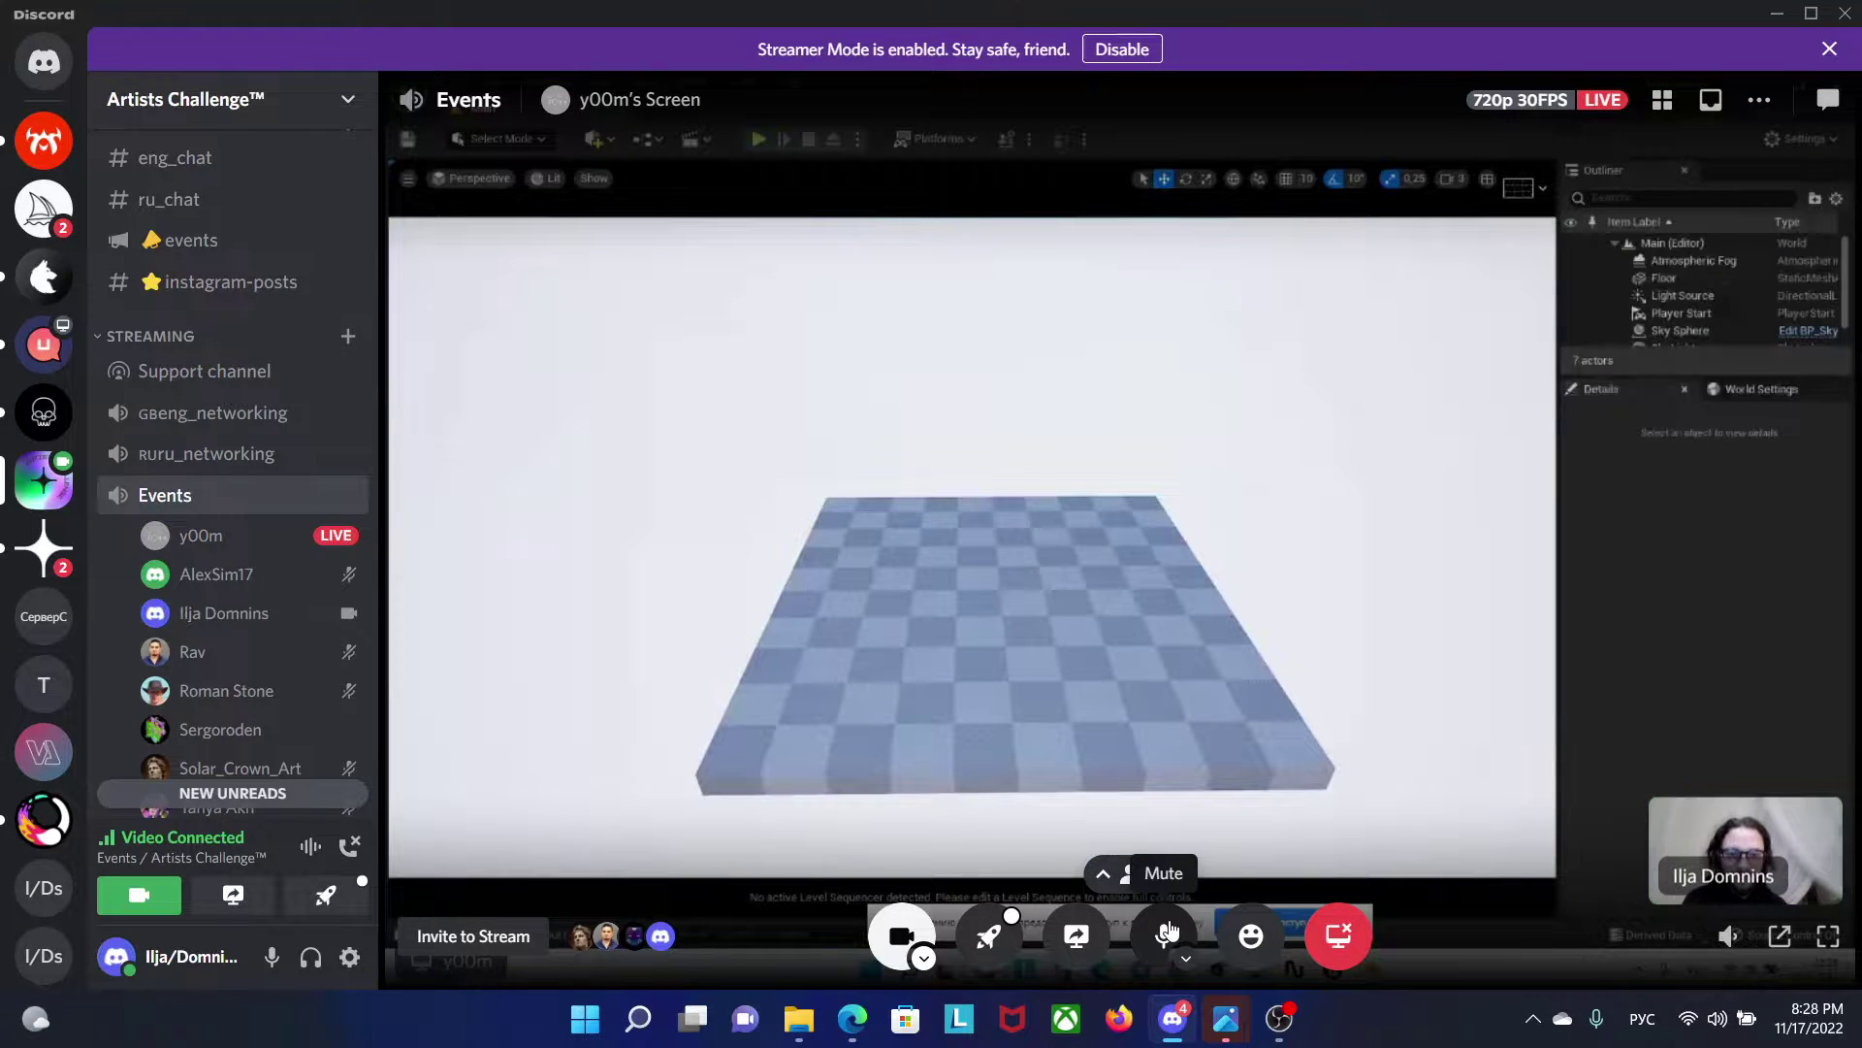
click(1168, 930)
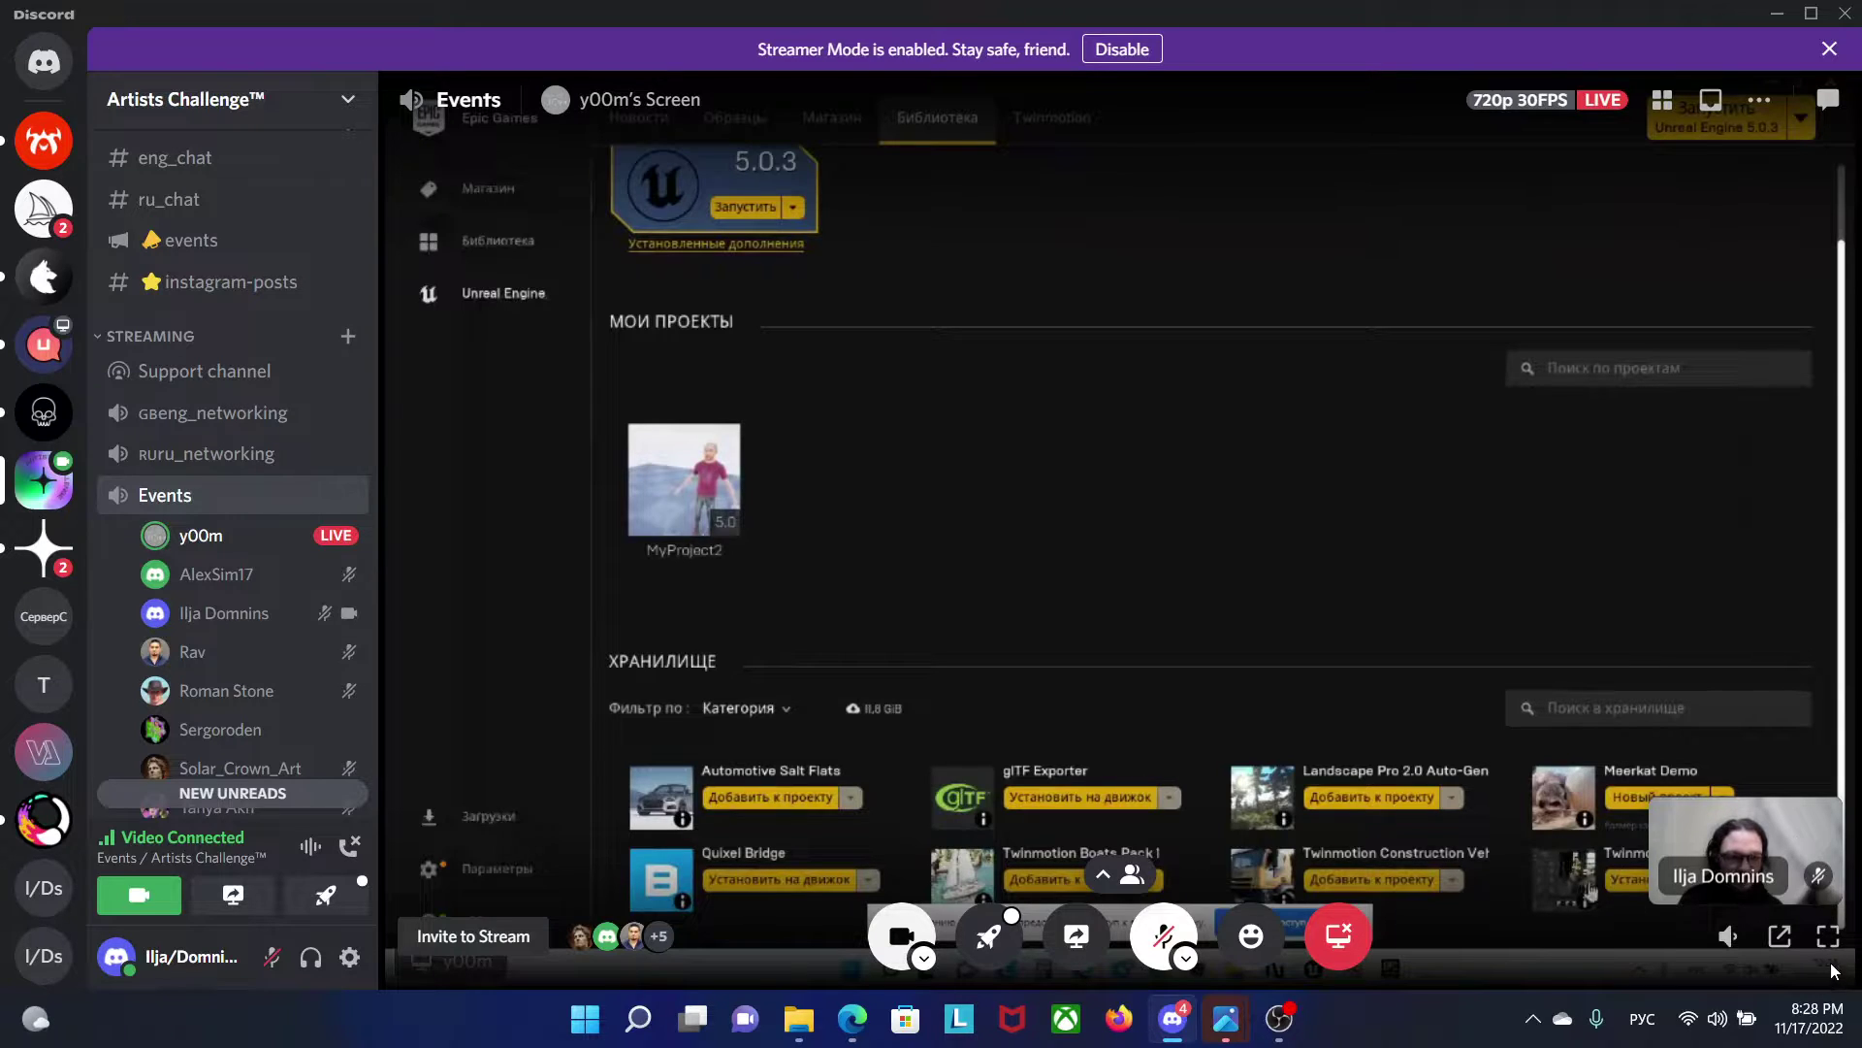
click(1827, 936)
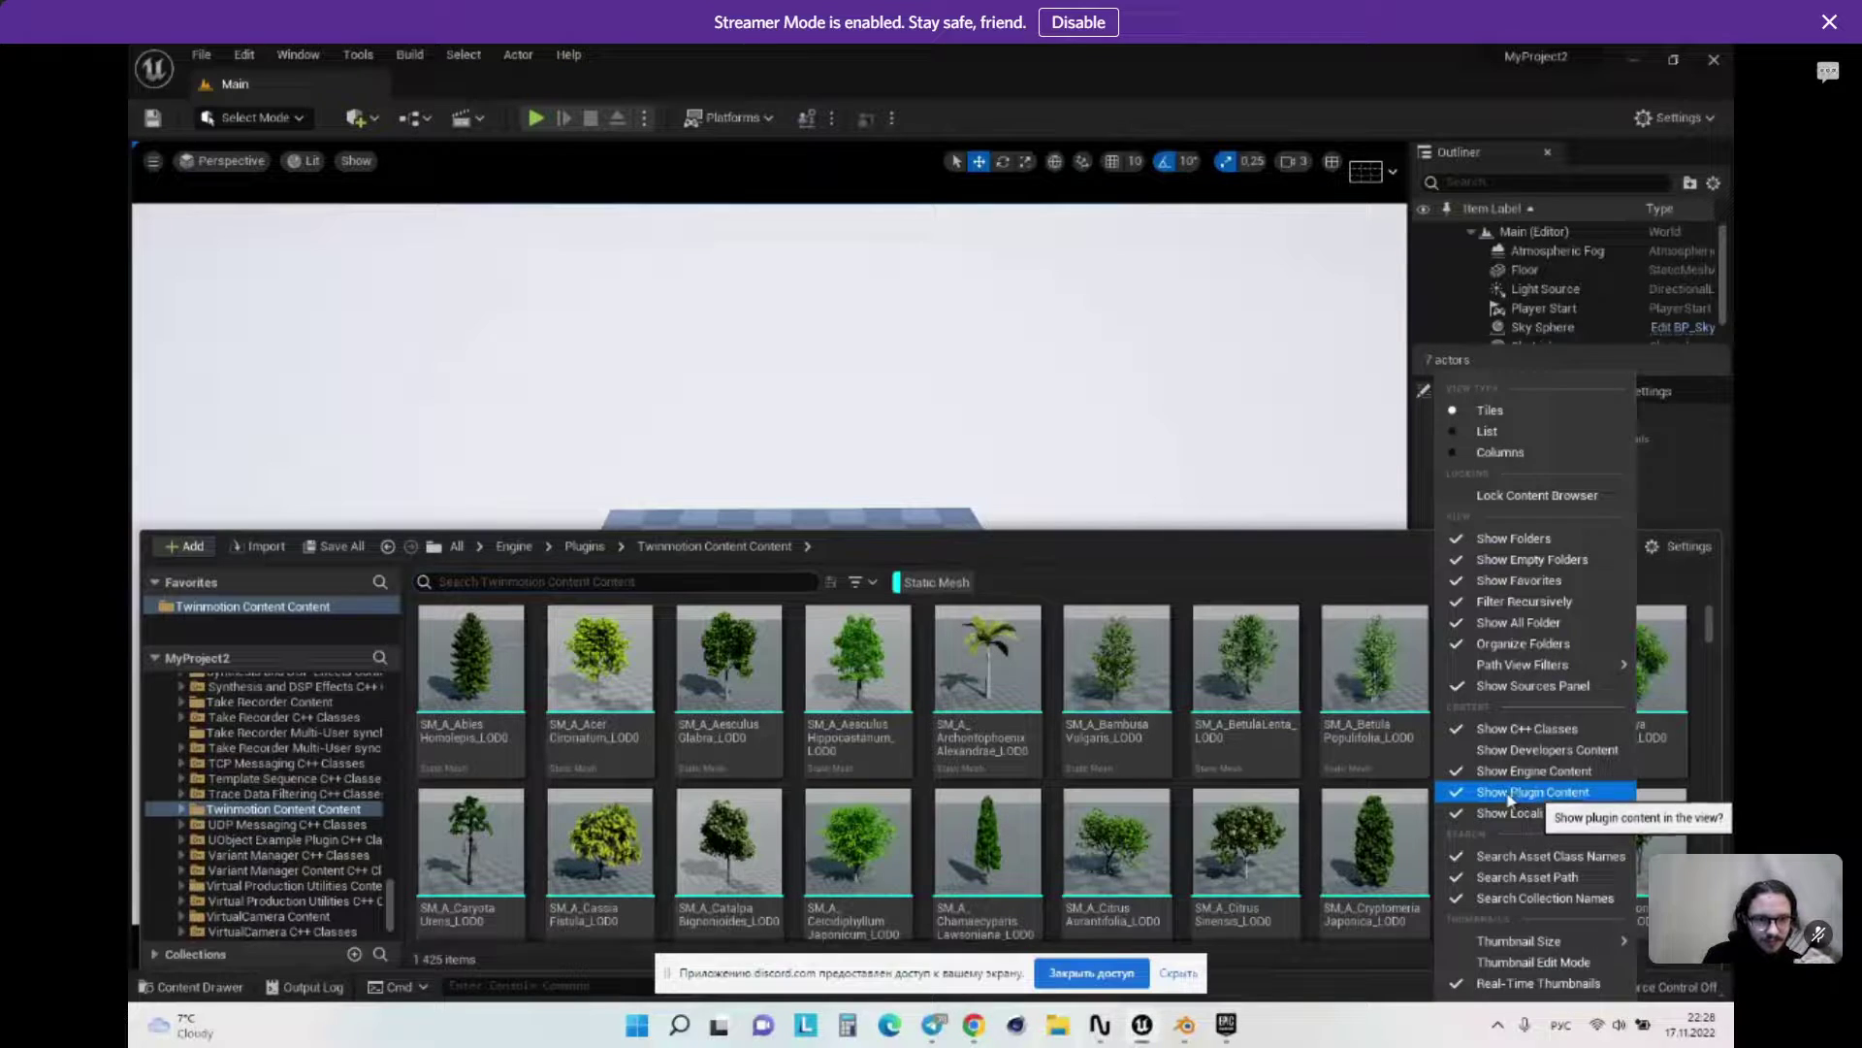
Step: Expand the Twinmotion Content folder in the source tree, and switch its Static Mesh filter off and on again
click(1027, 320)
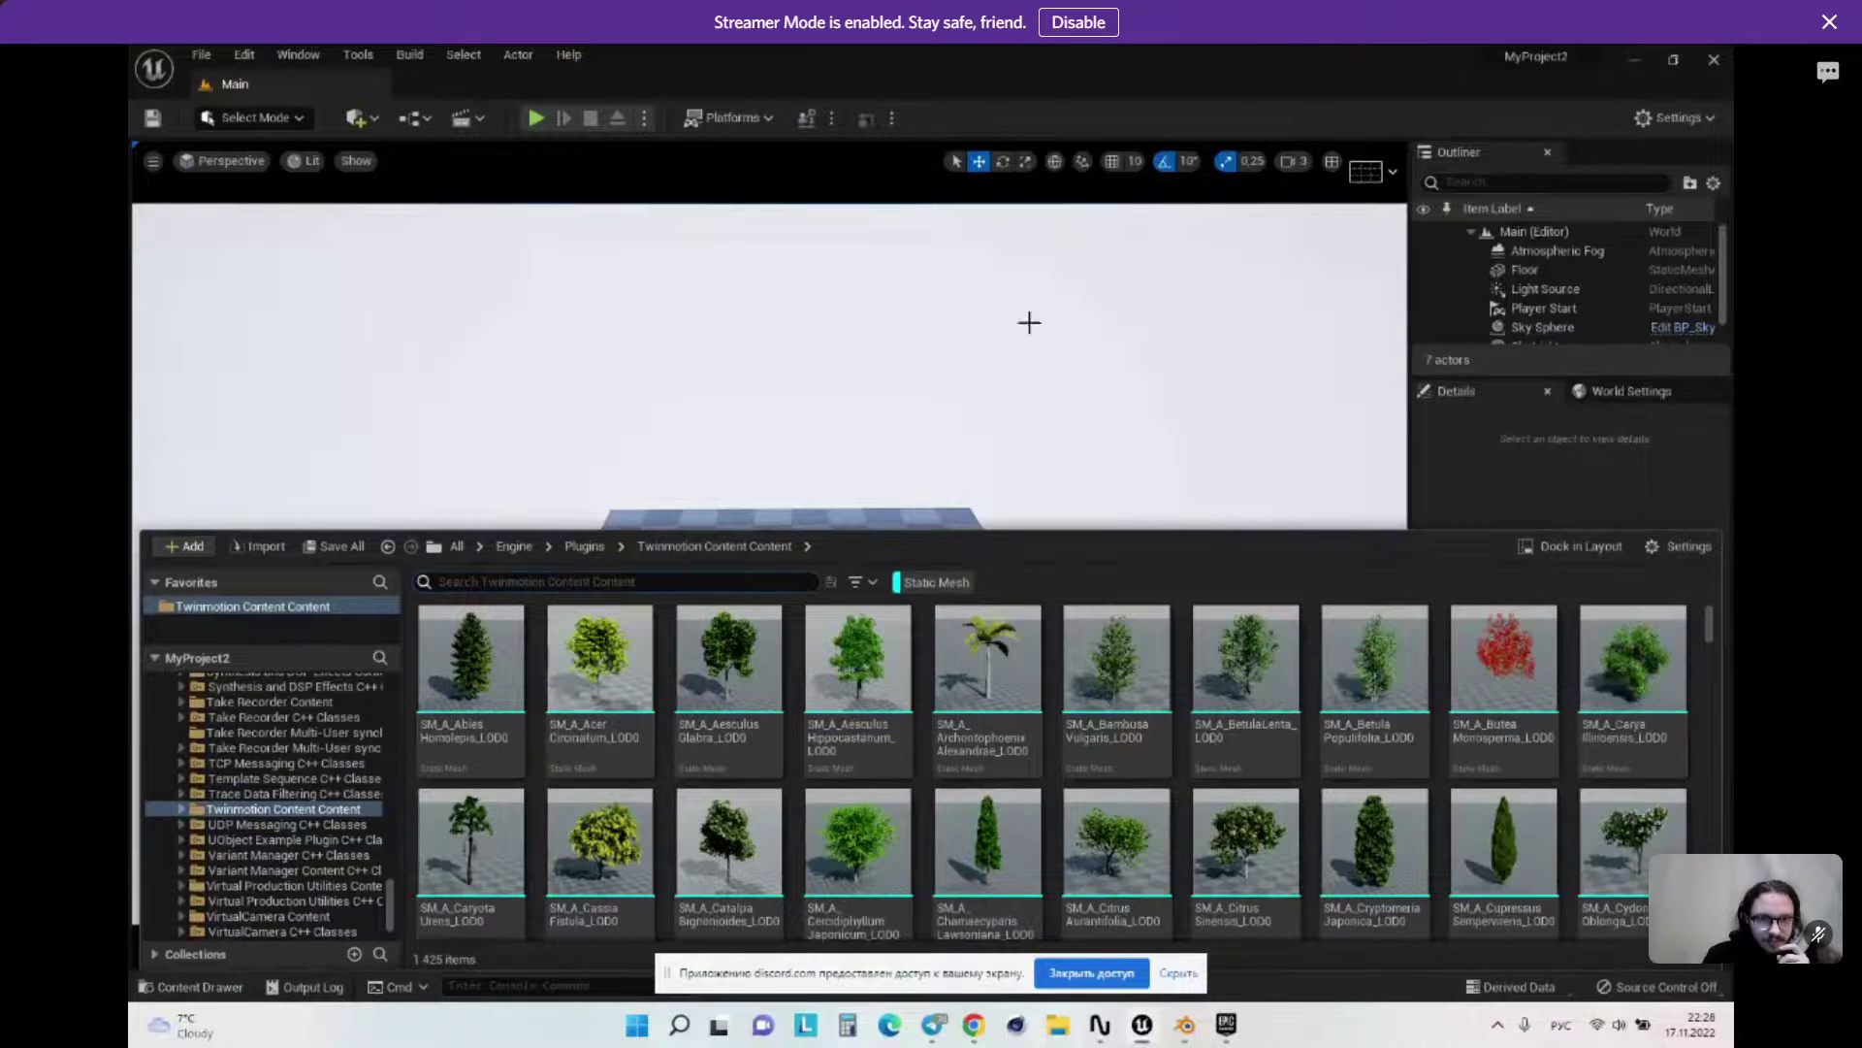
scroll(240, 747, up, 4)
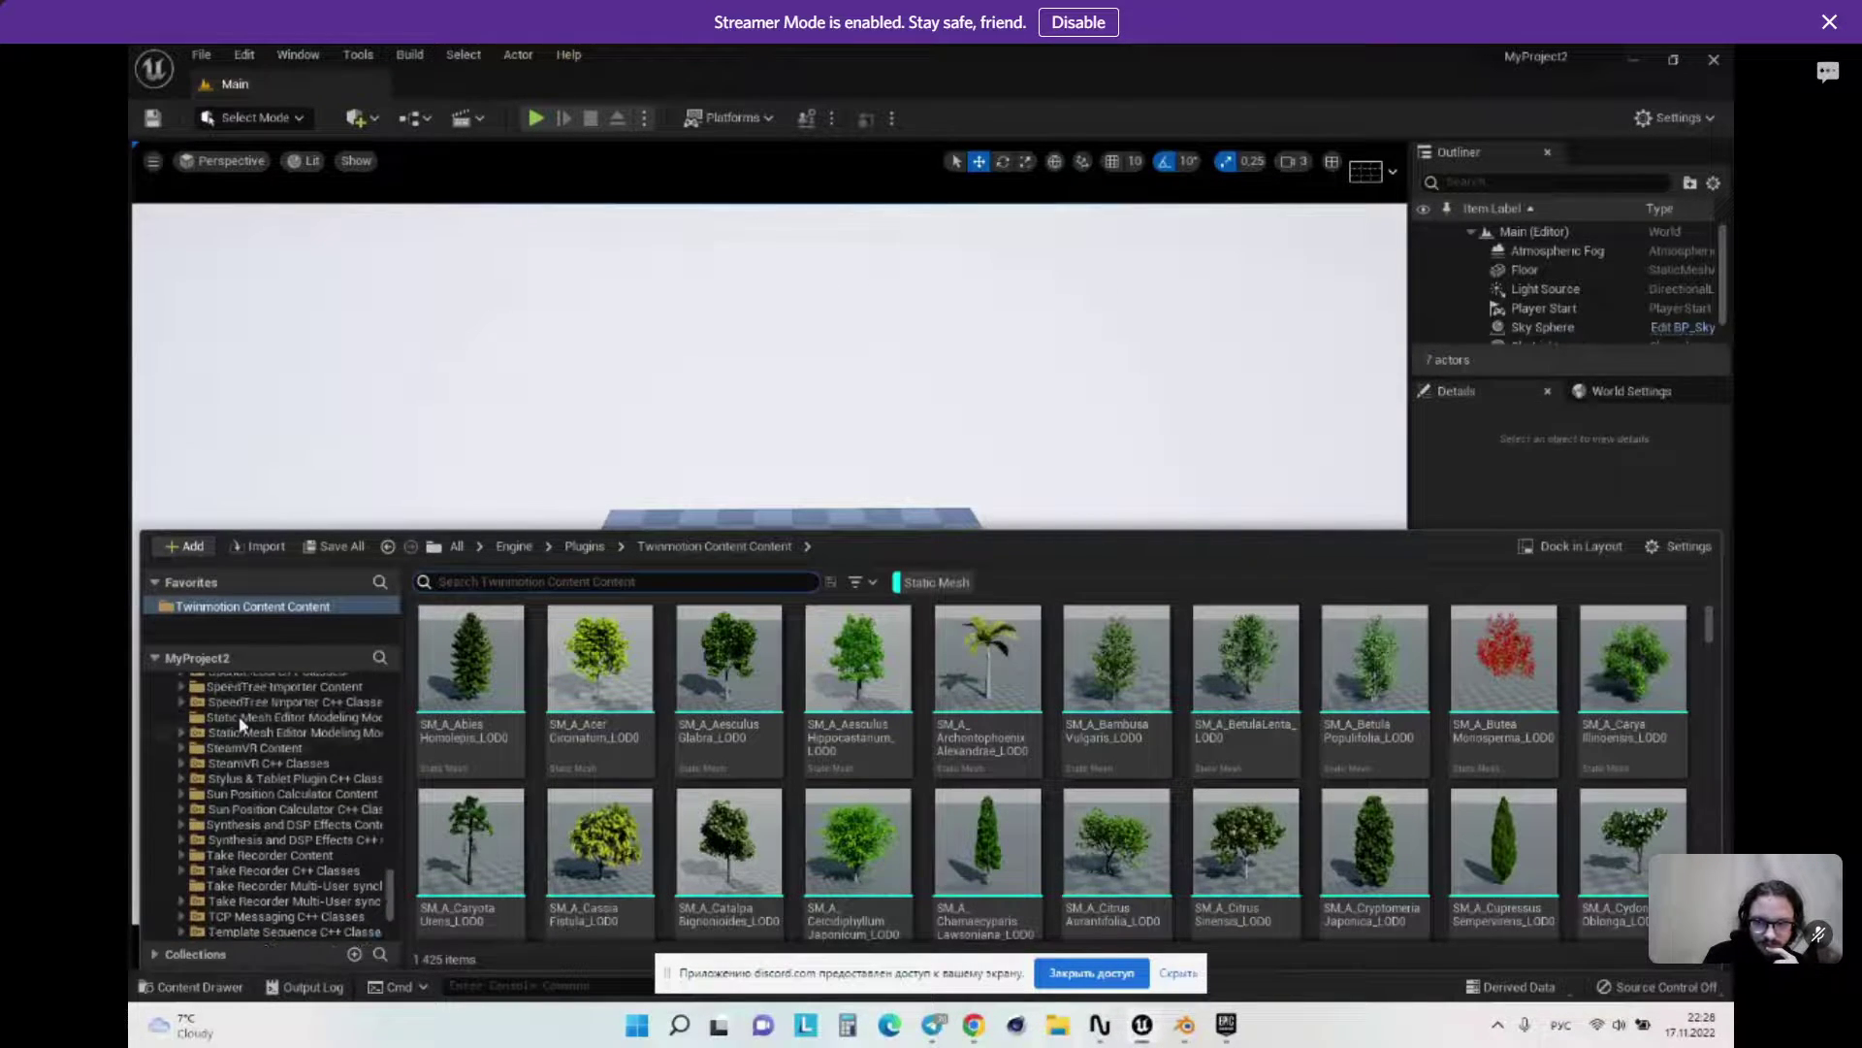
scroll(291, 815, down, 3)
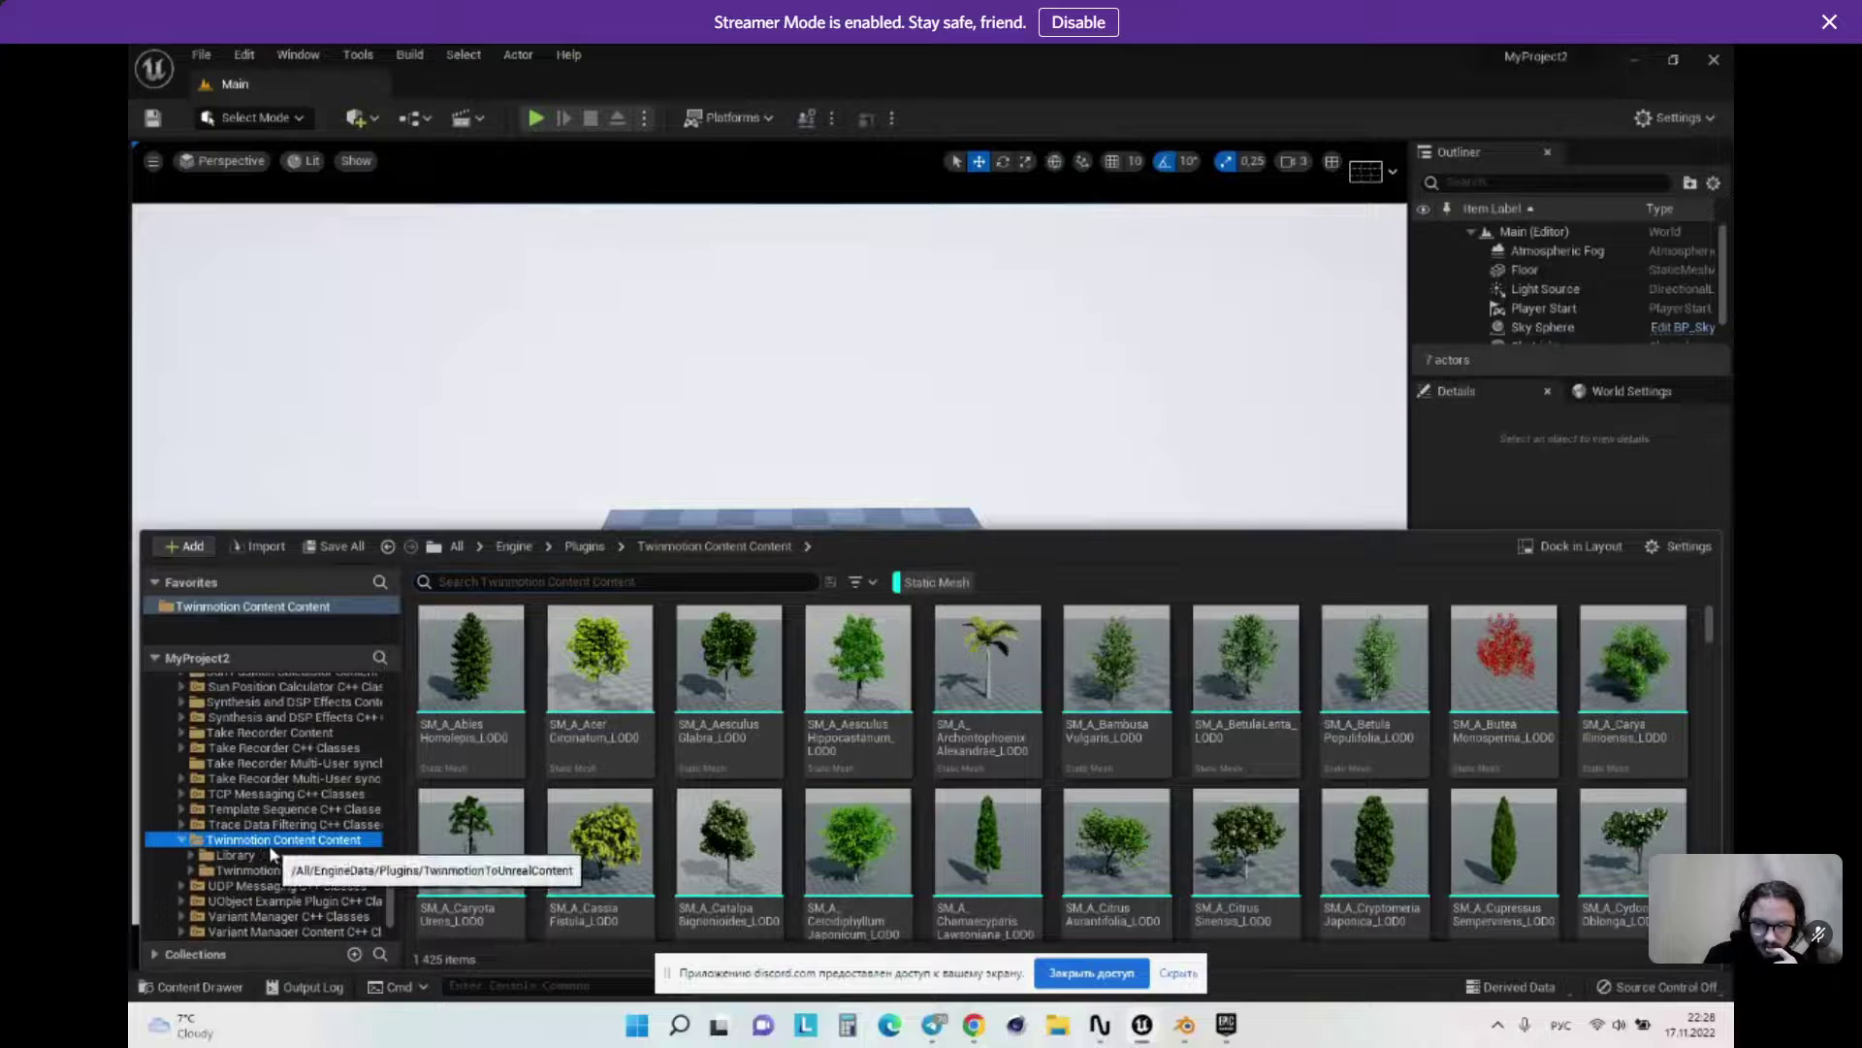
double_click(260, 842)
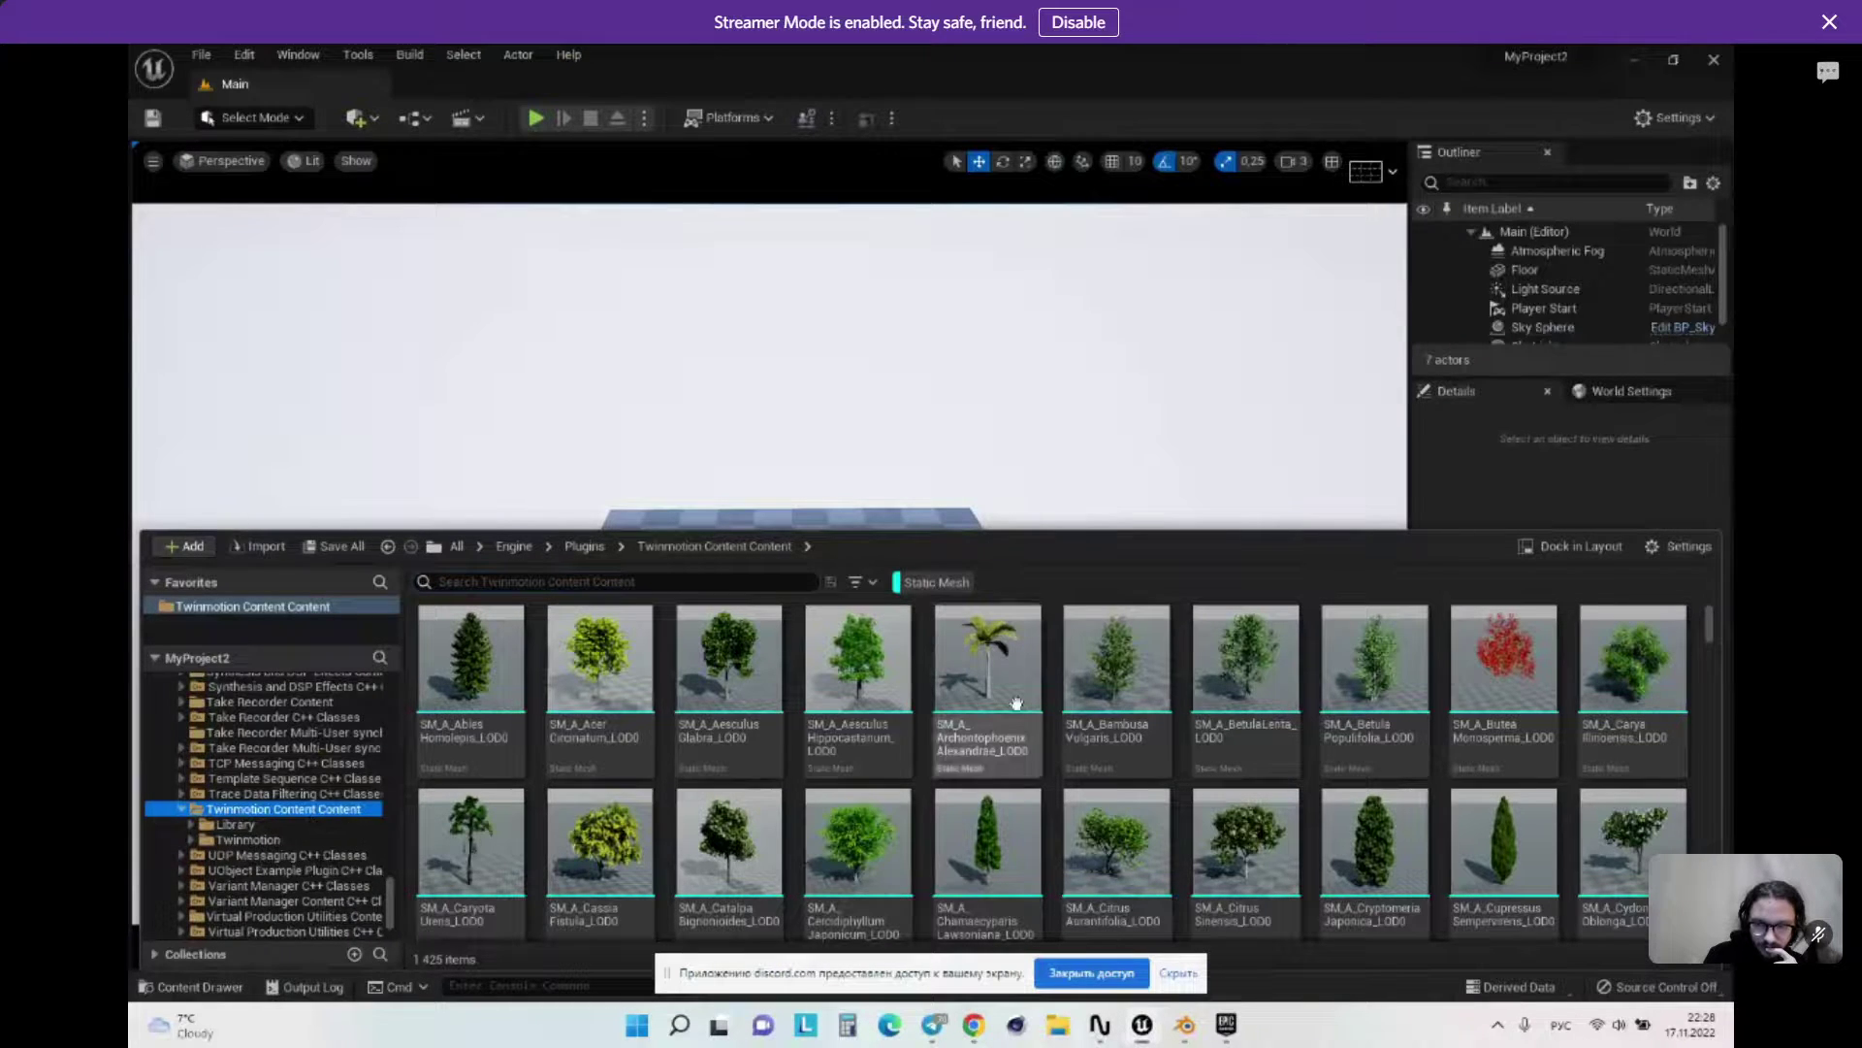
click(941, 582)
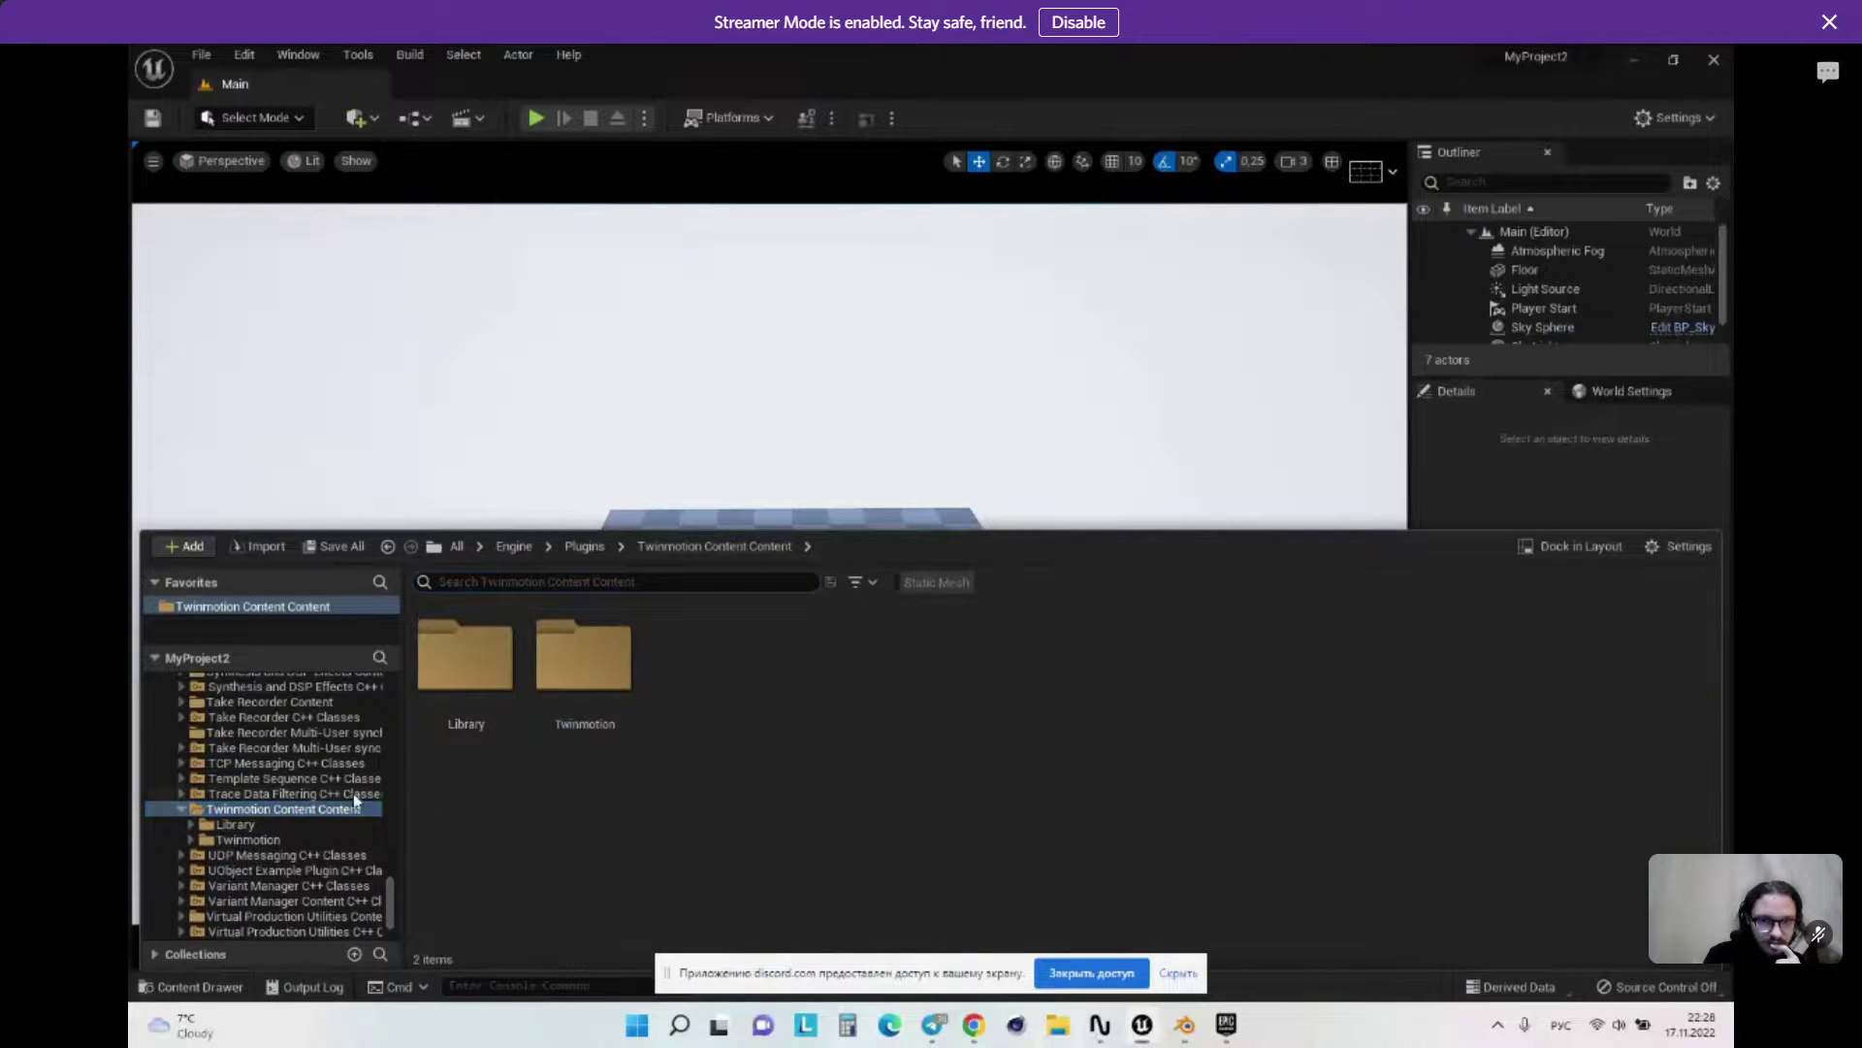
click(939, 582)
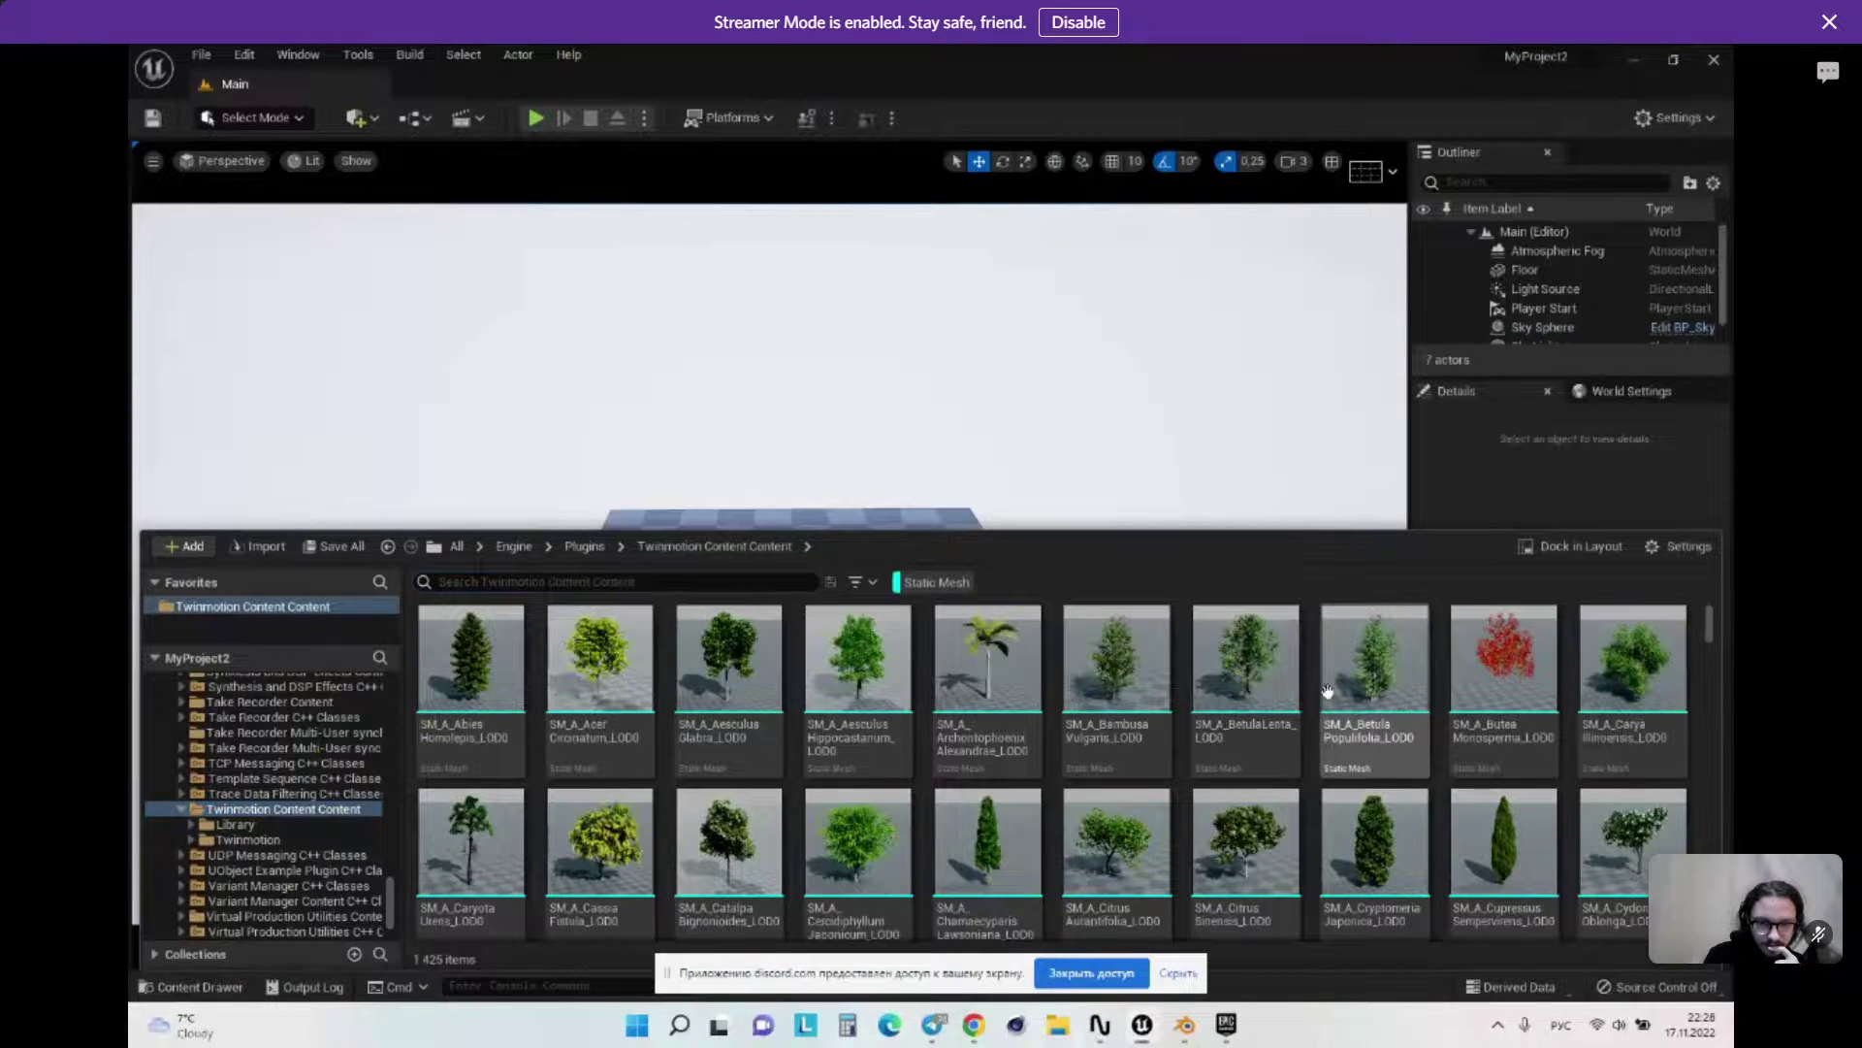
Step: Browse the static meshes in the Twinmotion Content folder, including its trees, furniture, props and plants
click(1035, 436)
right_drag(1035, 437, 1044, 431)
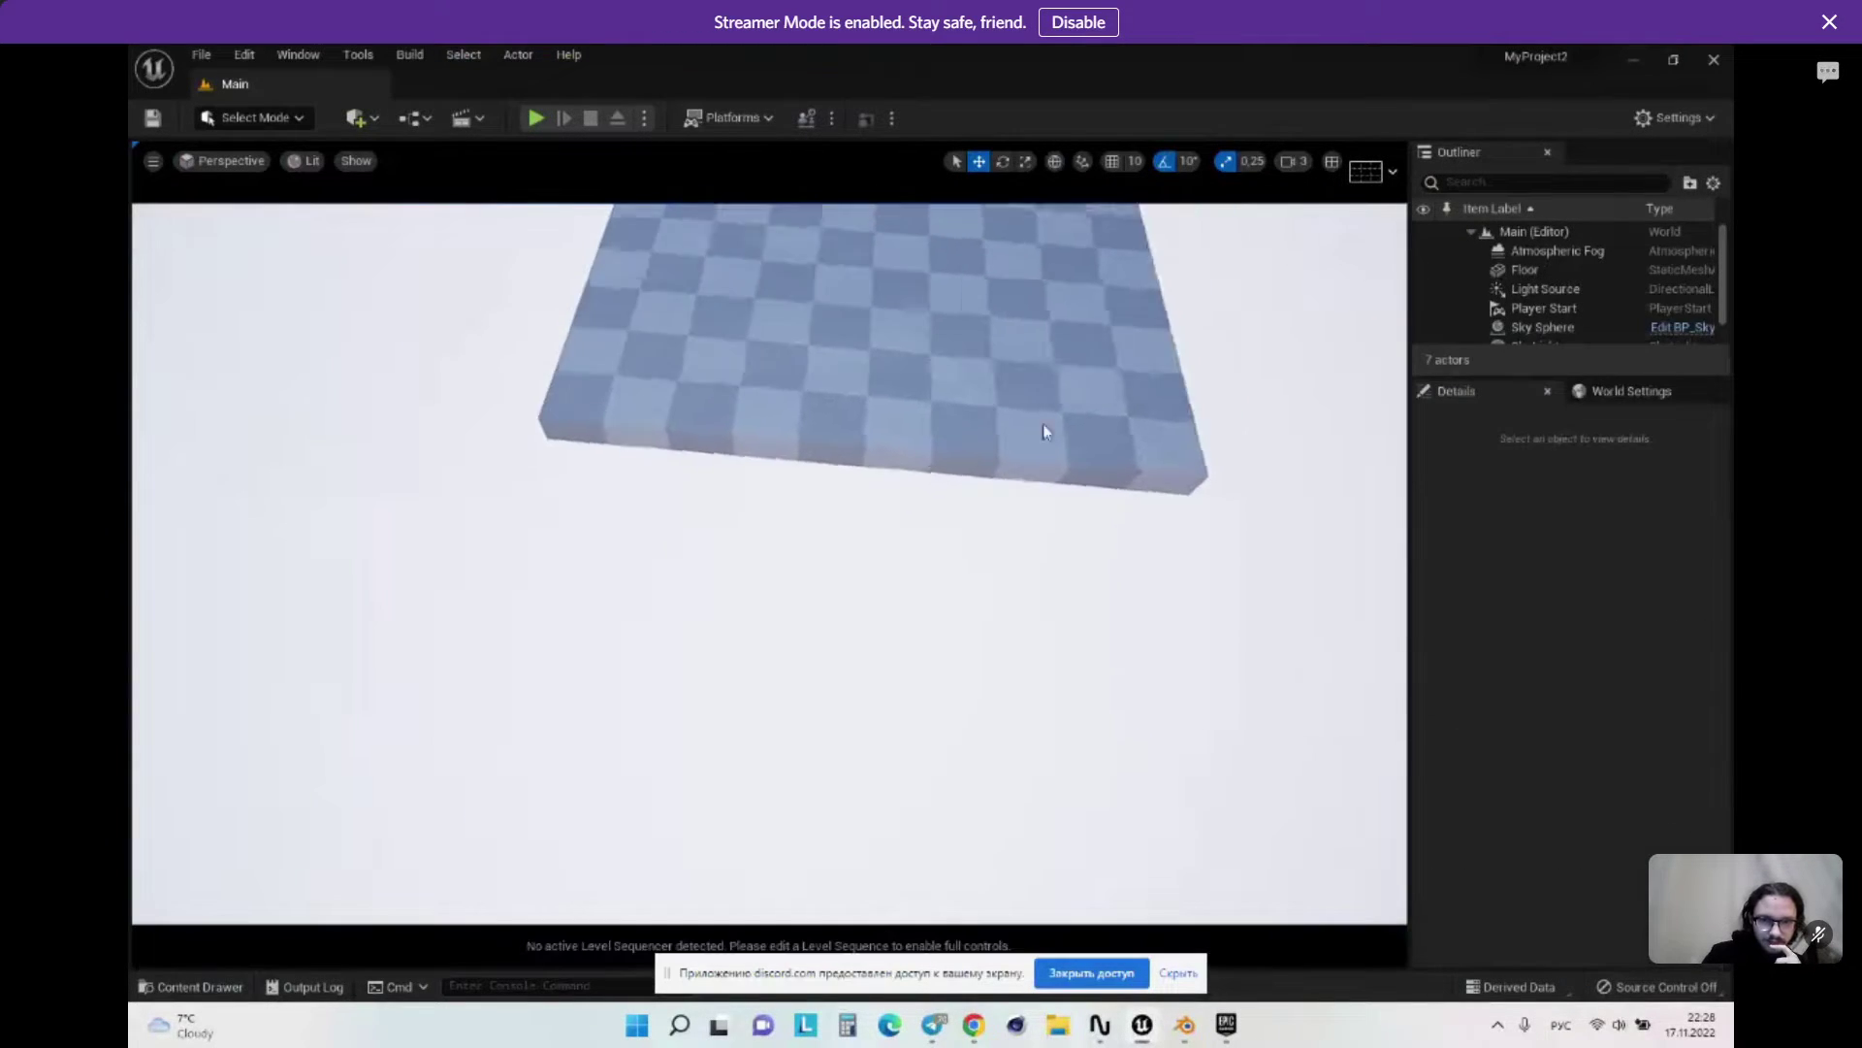
scroll(1043, 431, down, 3)
click(189, 986)
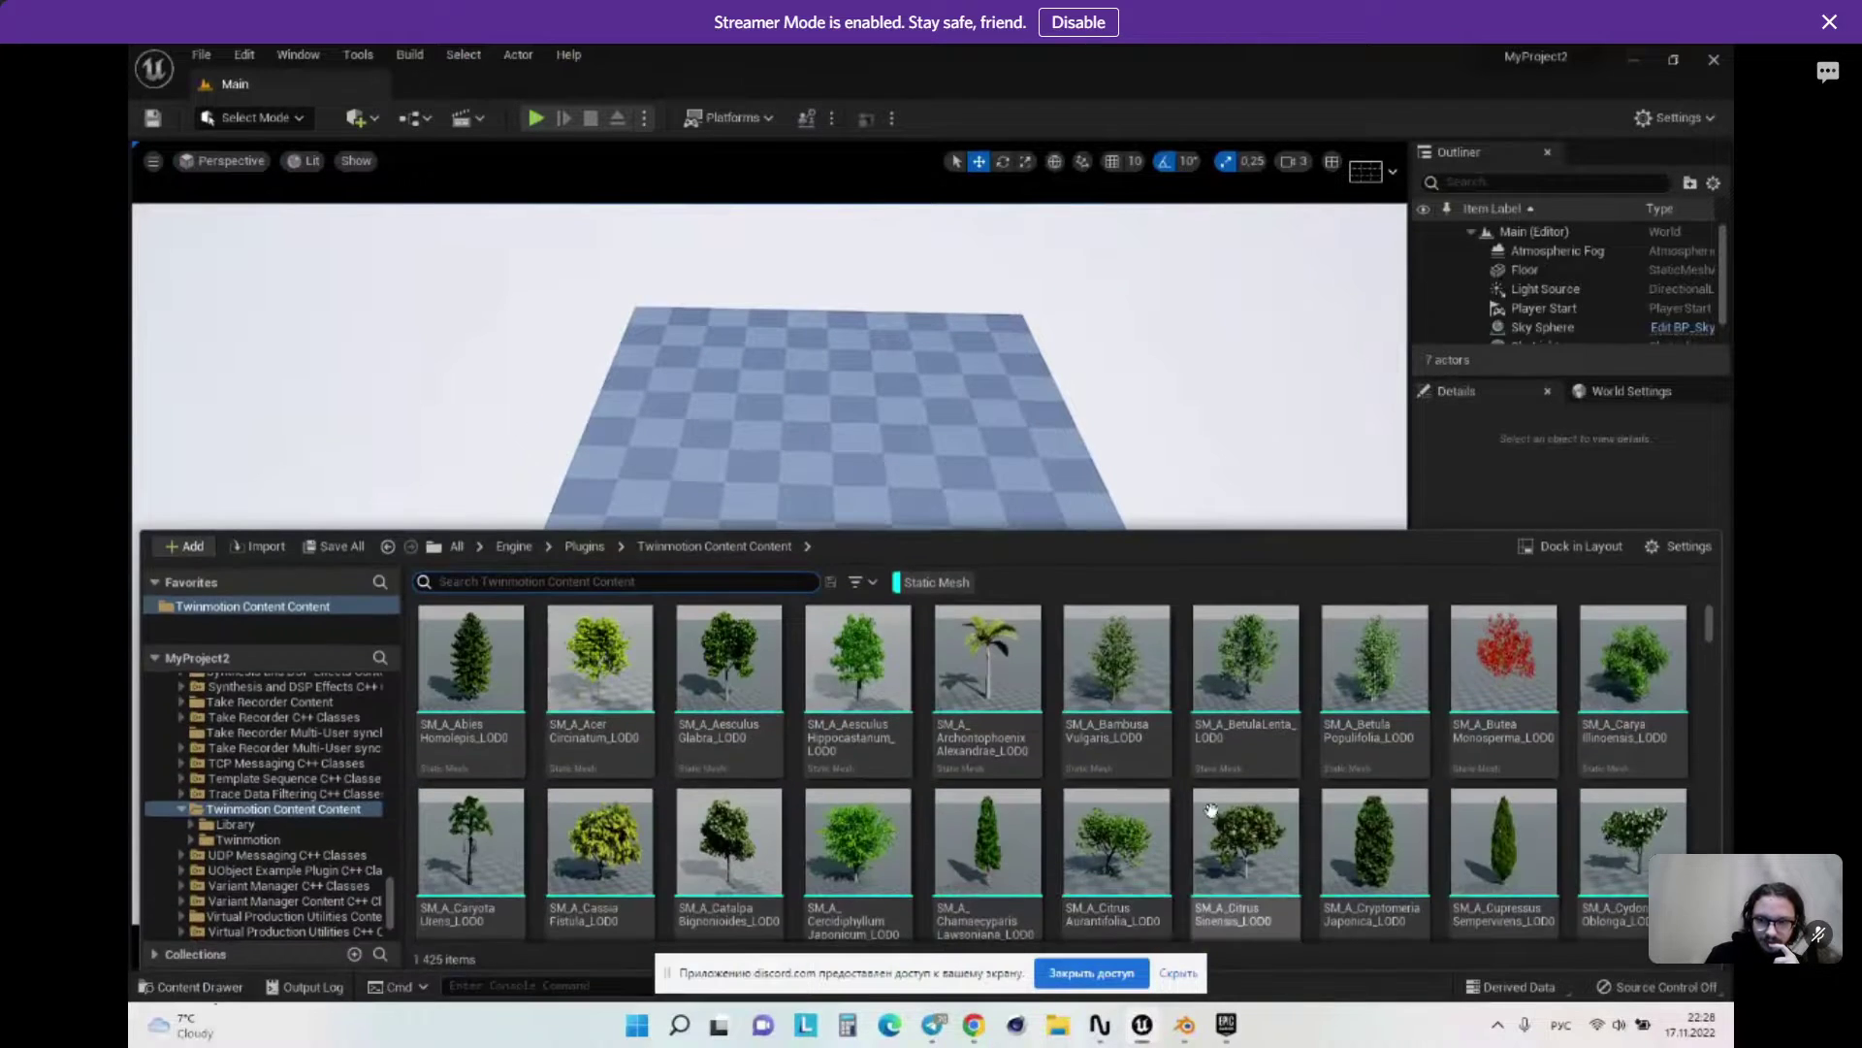
scroll(1211, 810, down, 10)
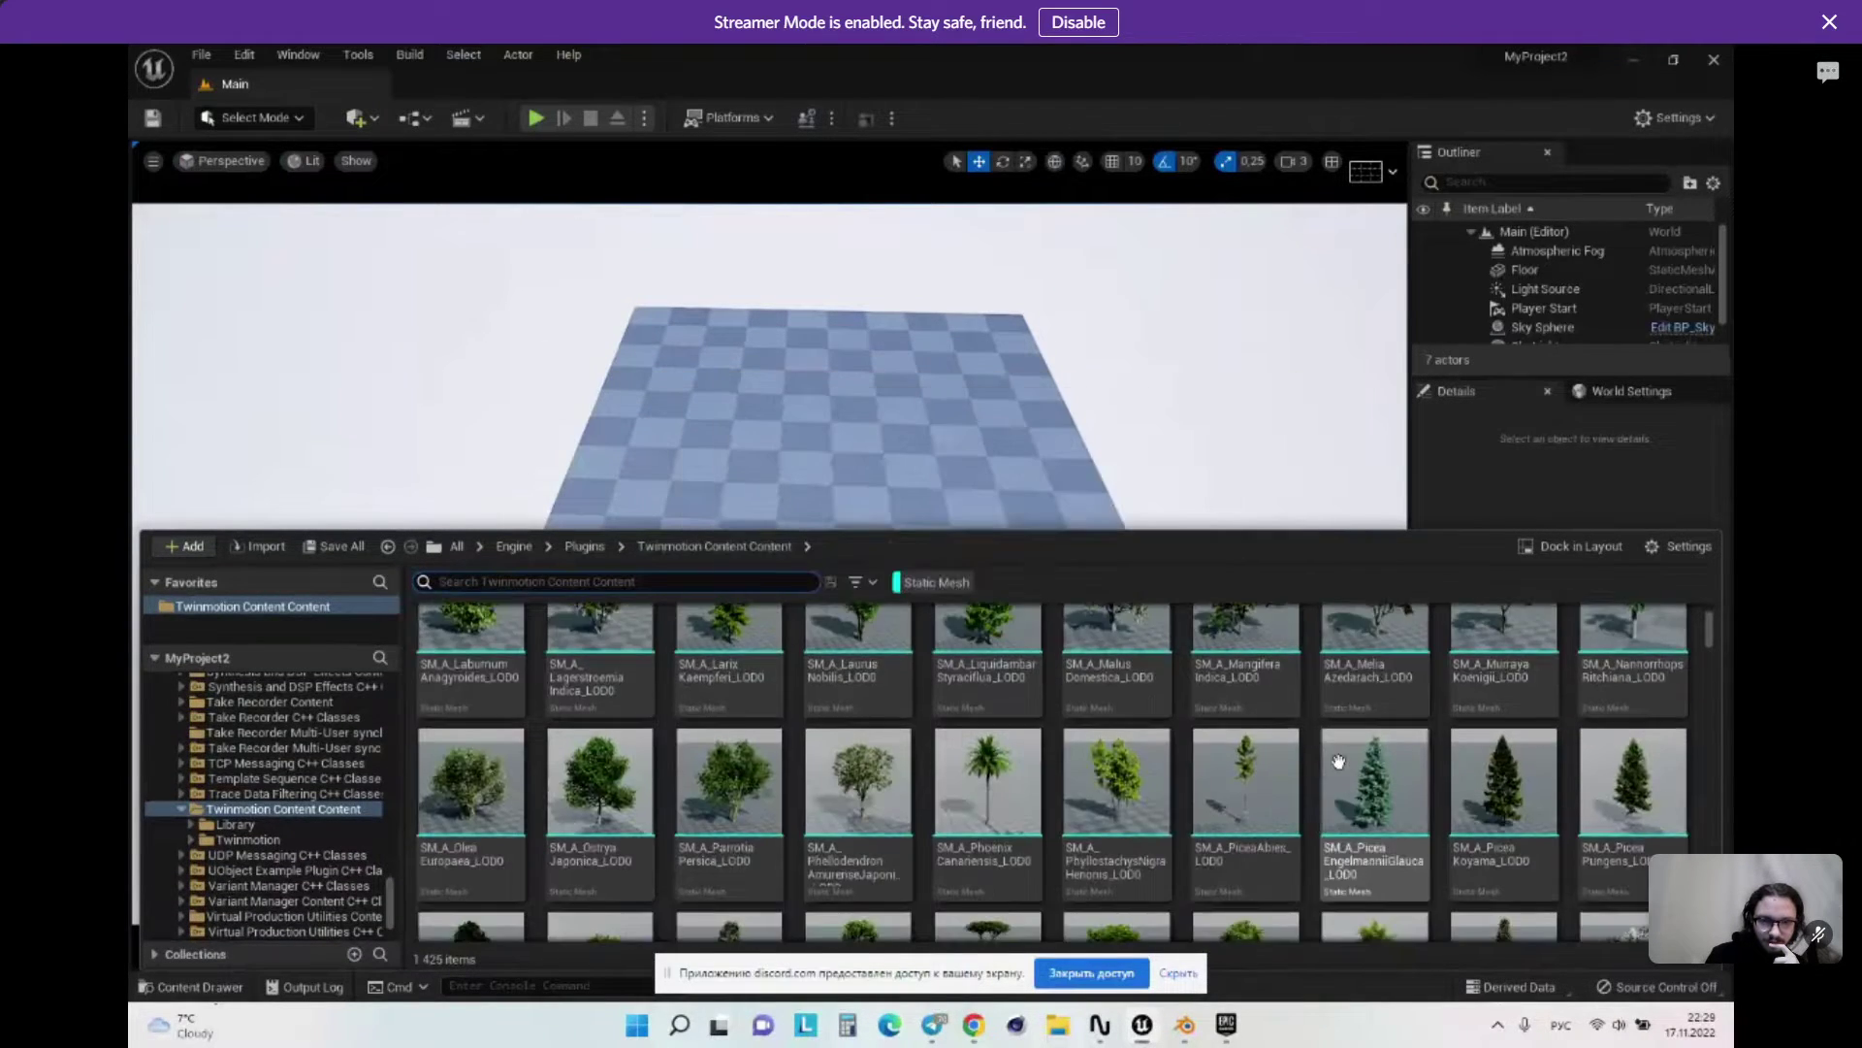
scroll(1339, 762, down, 5)
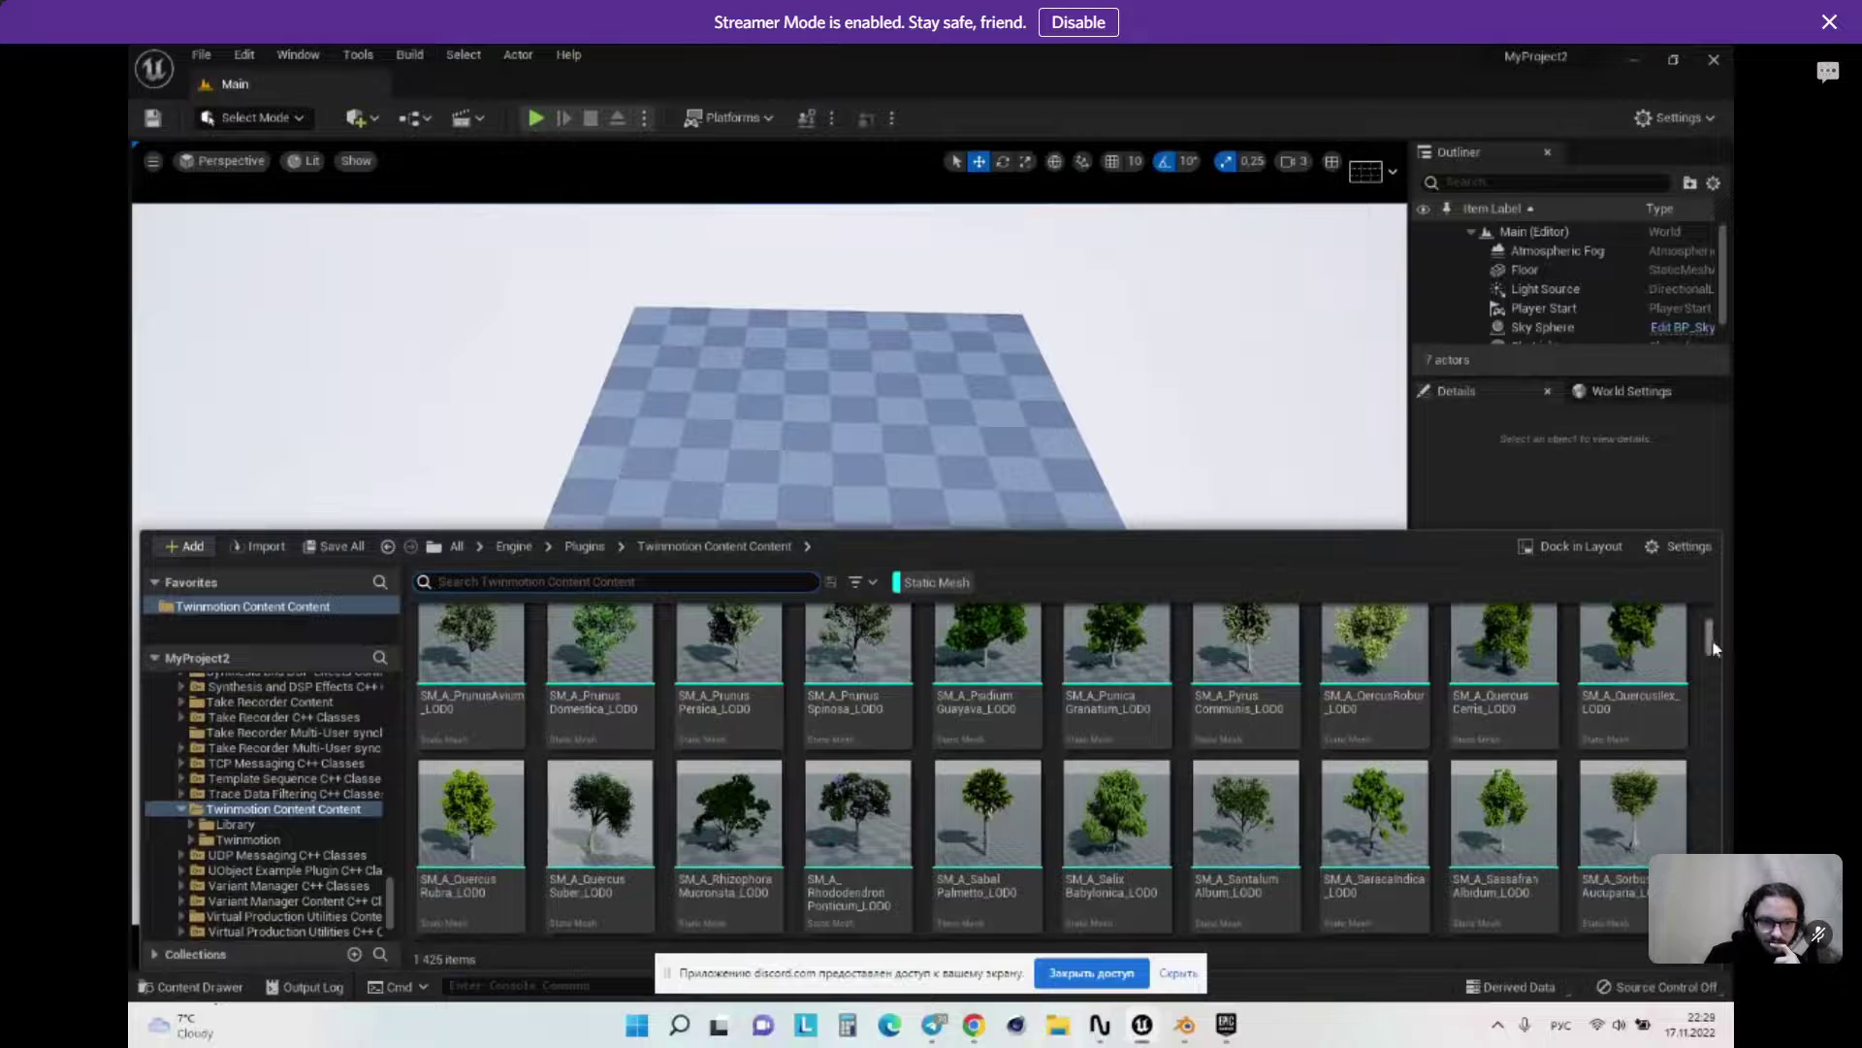
drag(1712, 645, 1710, 665)
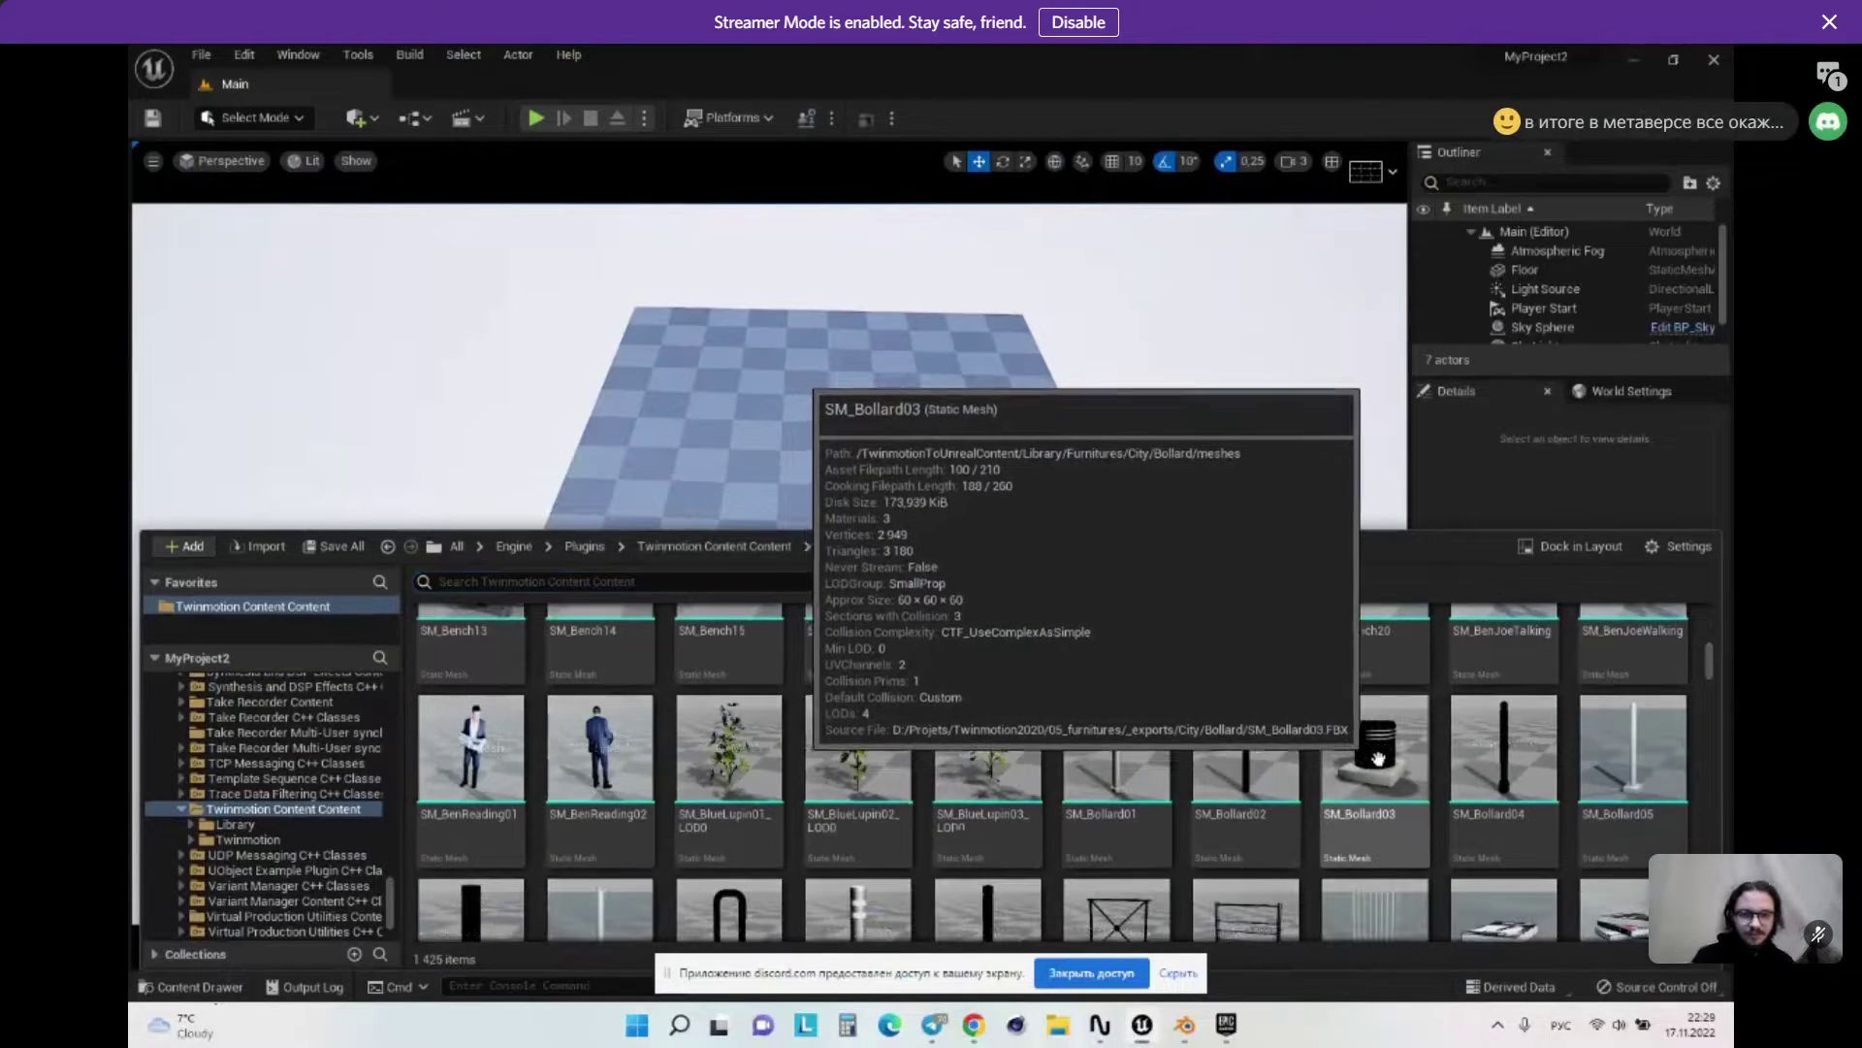
scroll(1338, 742, up, 4)
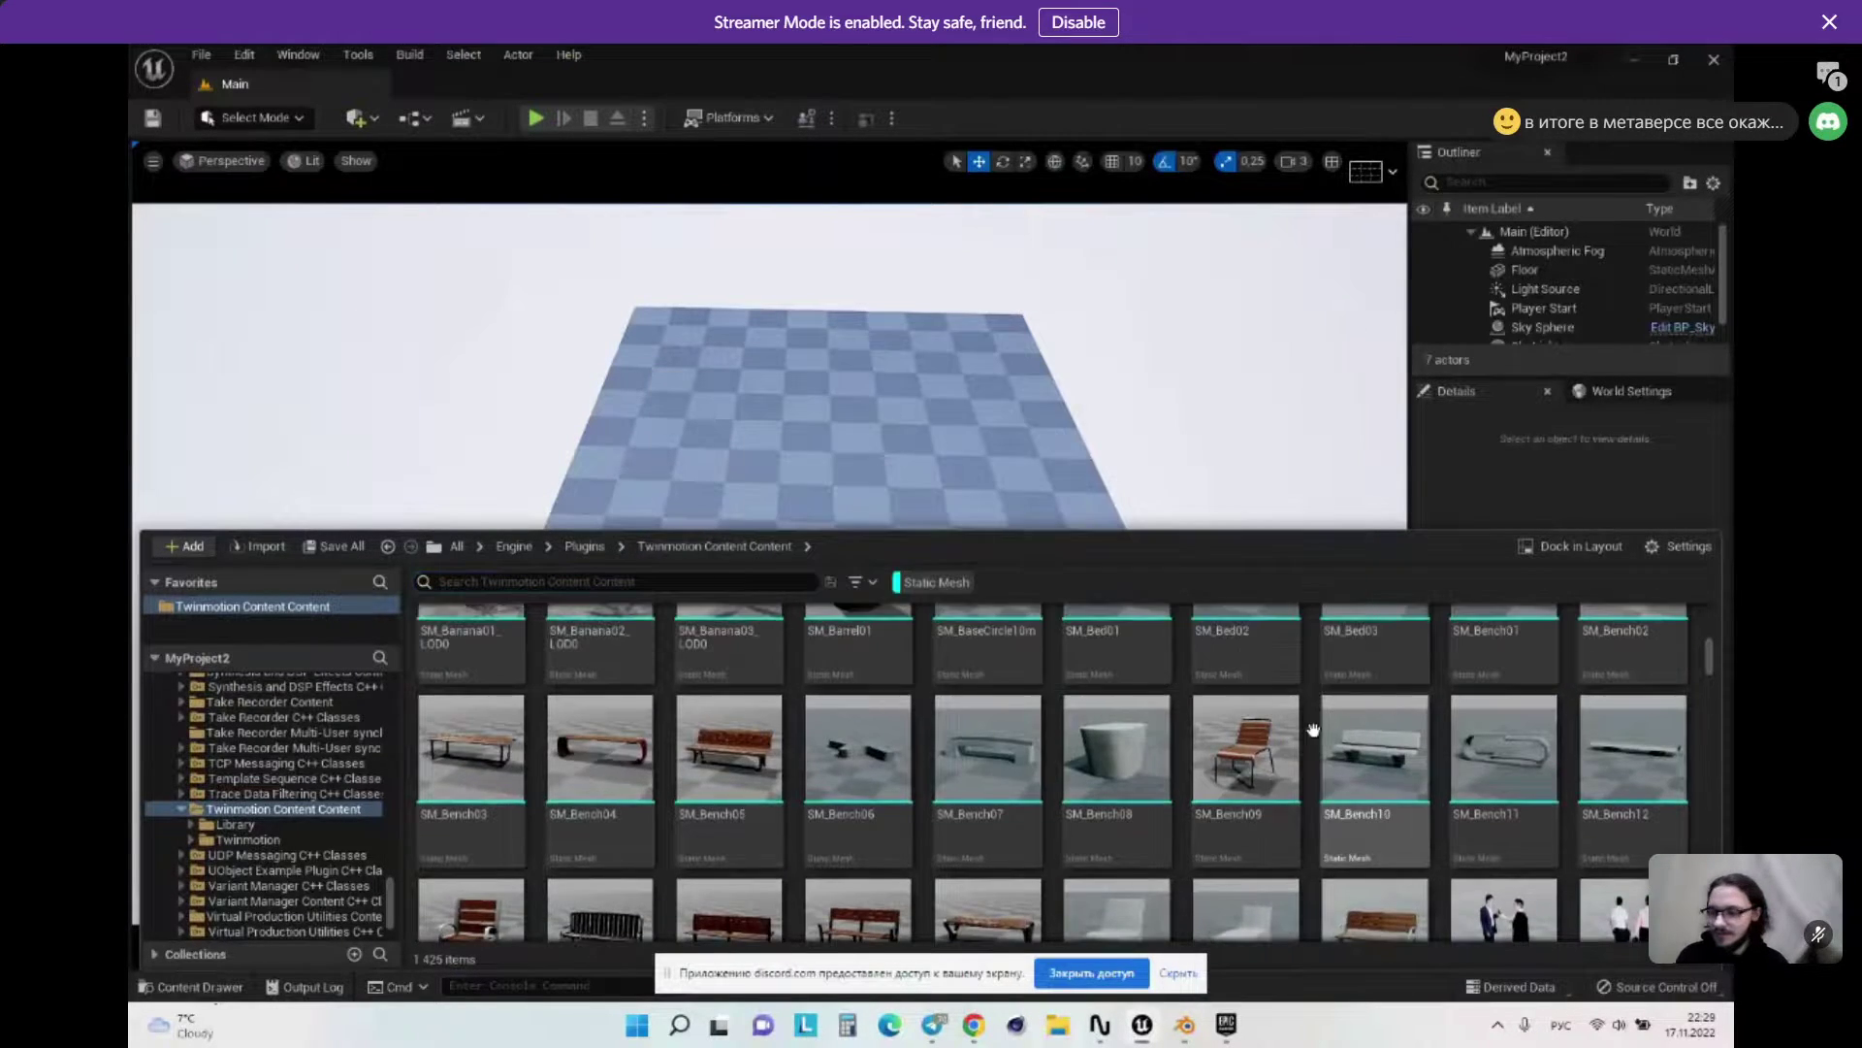
scroll(1313, 730, up, 10)
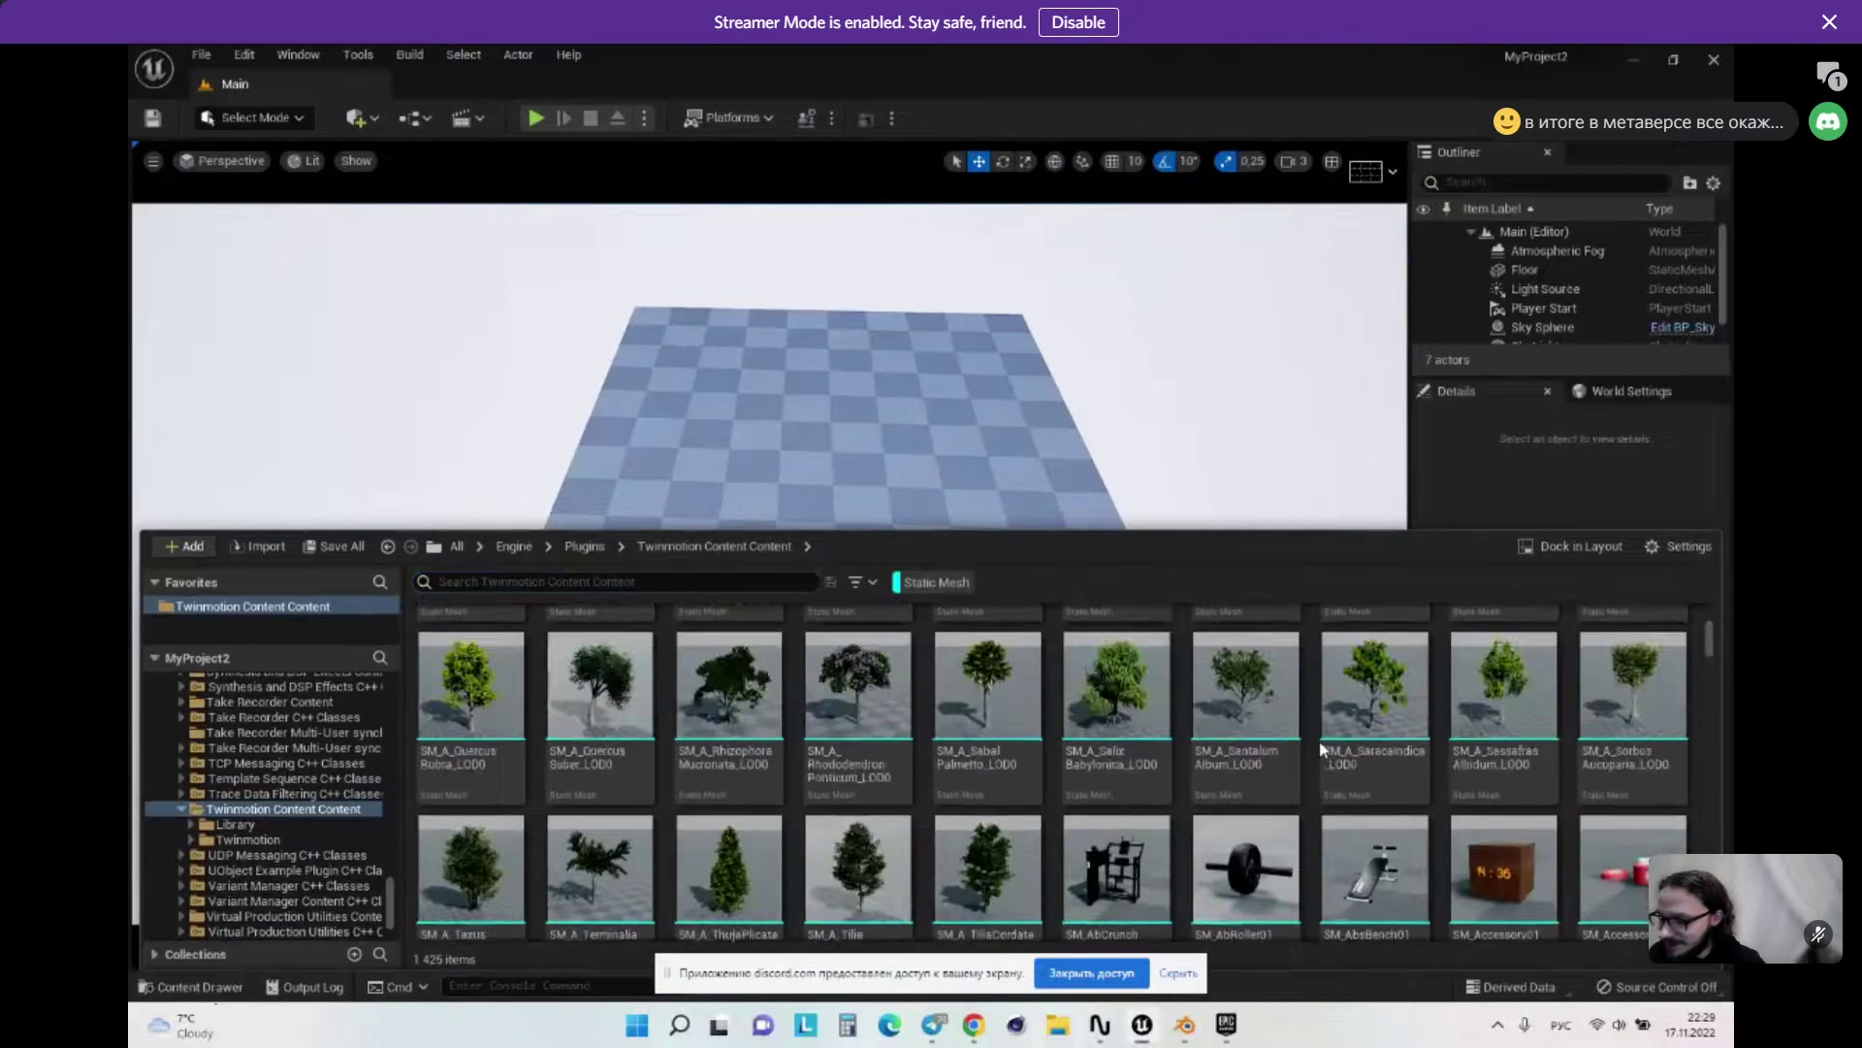
scroll(1329, 752, up, 6)
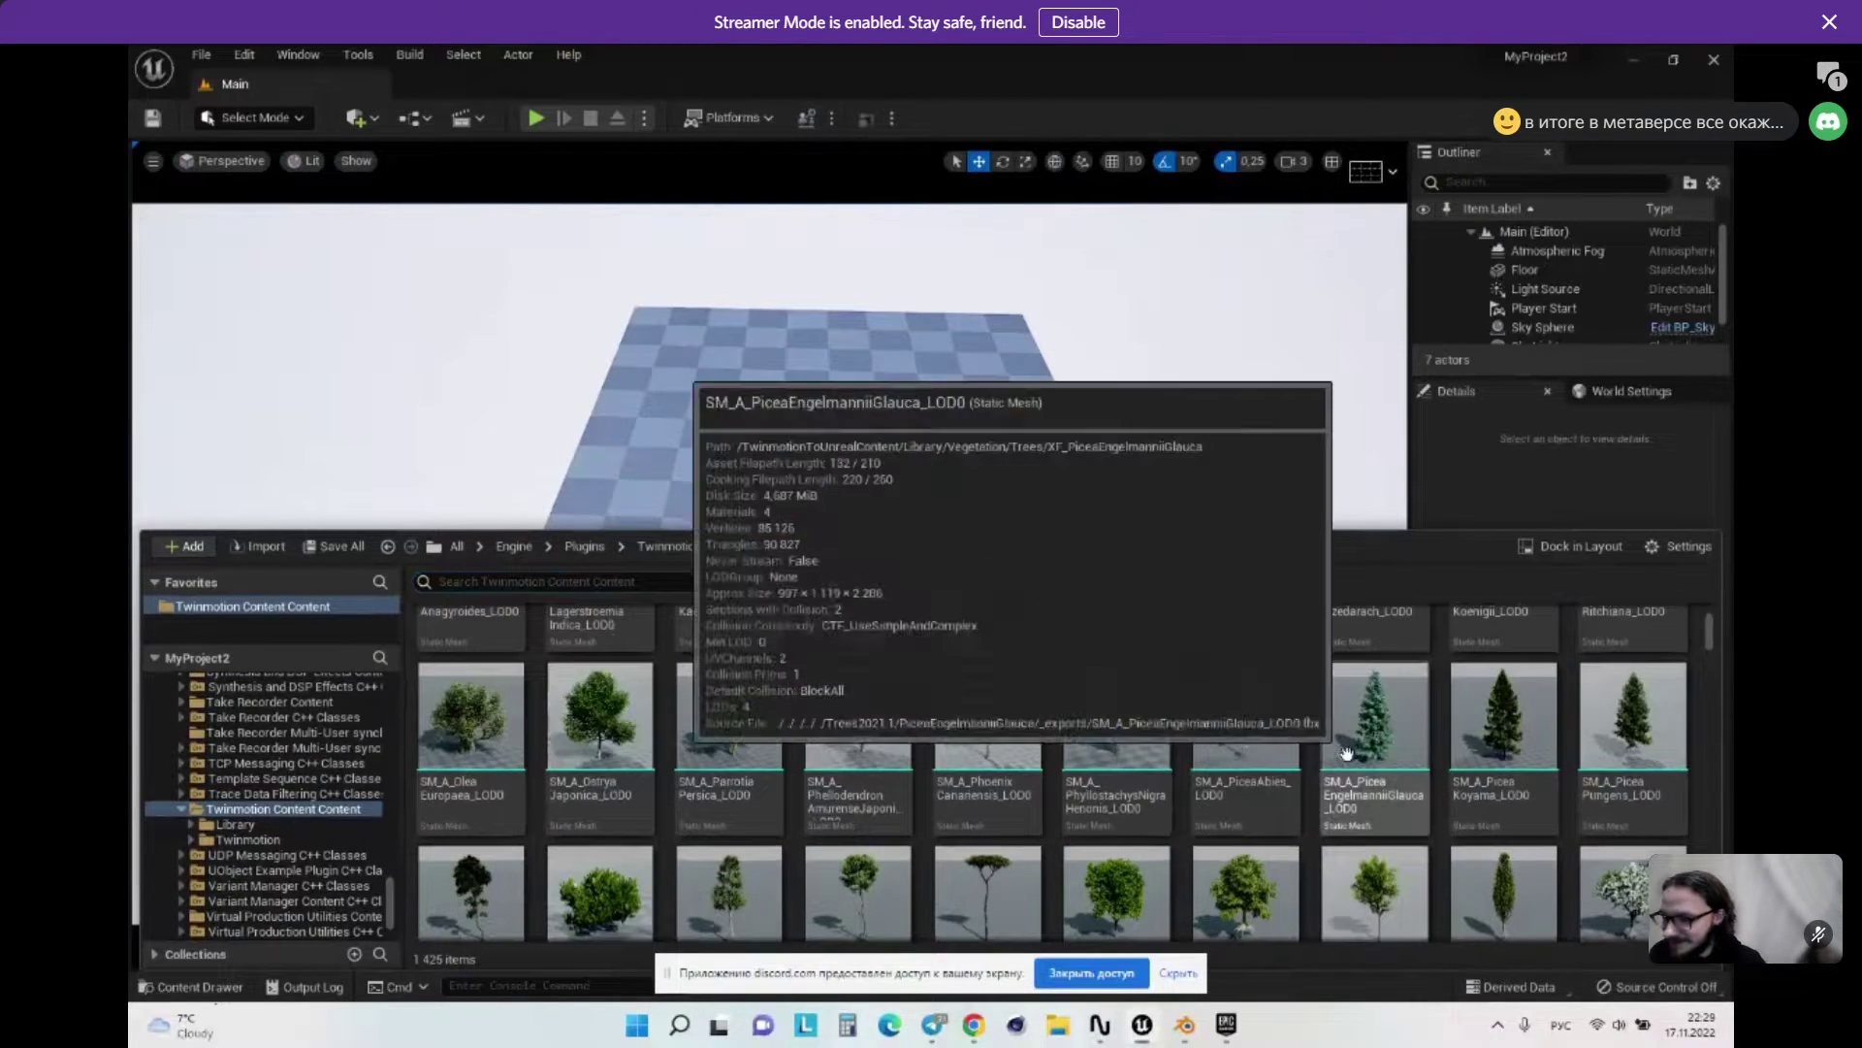
scroll(1346, 753, up, 6)
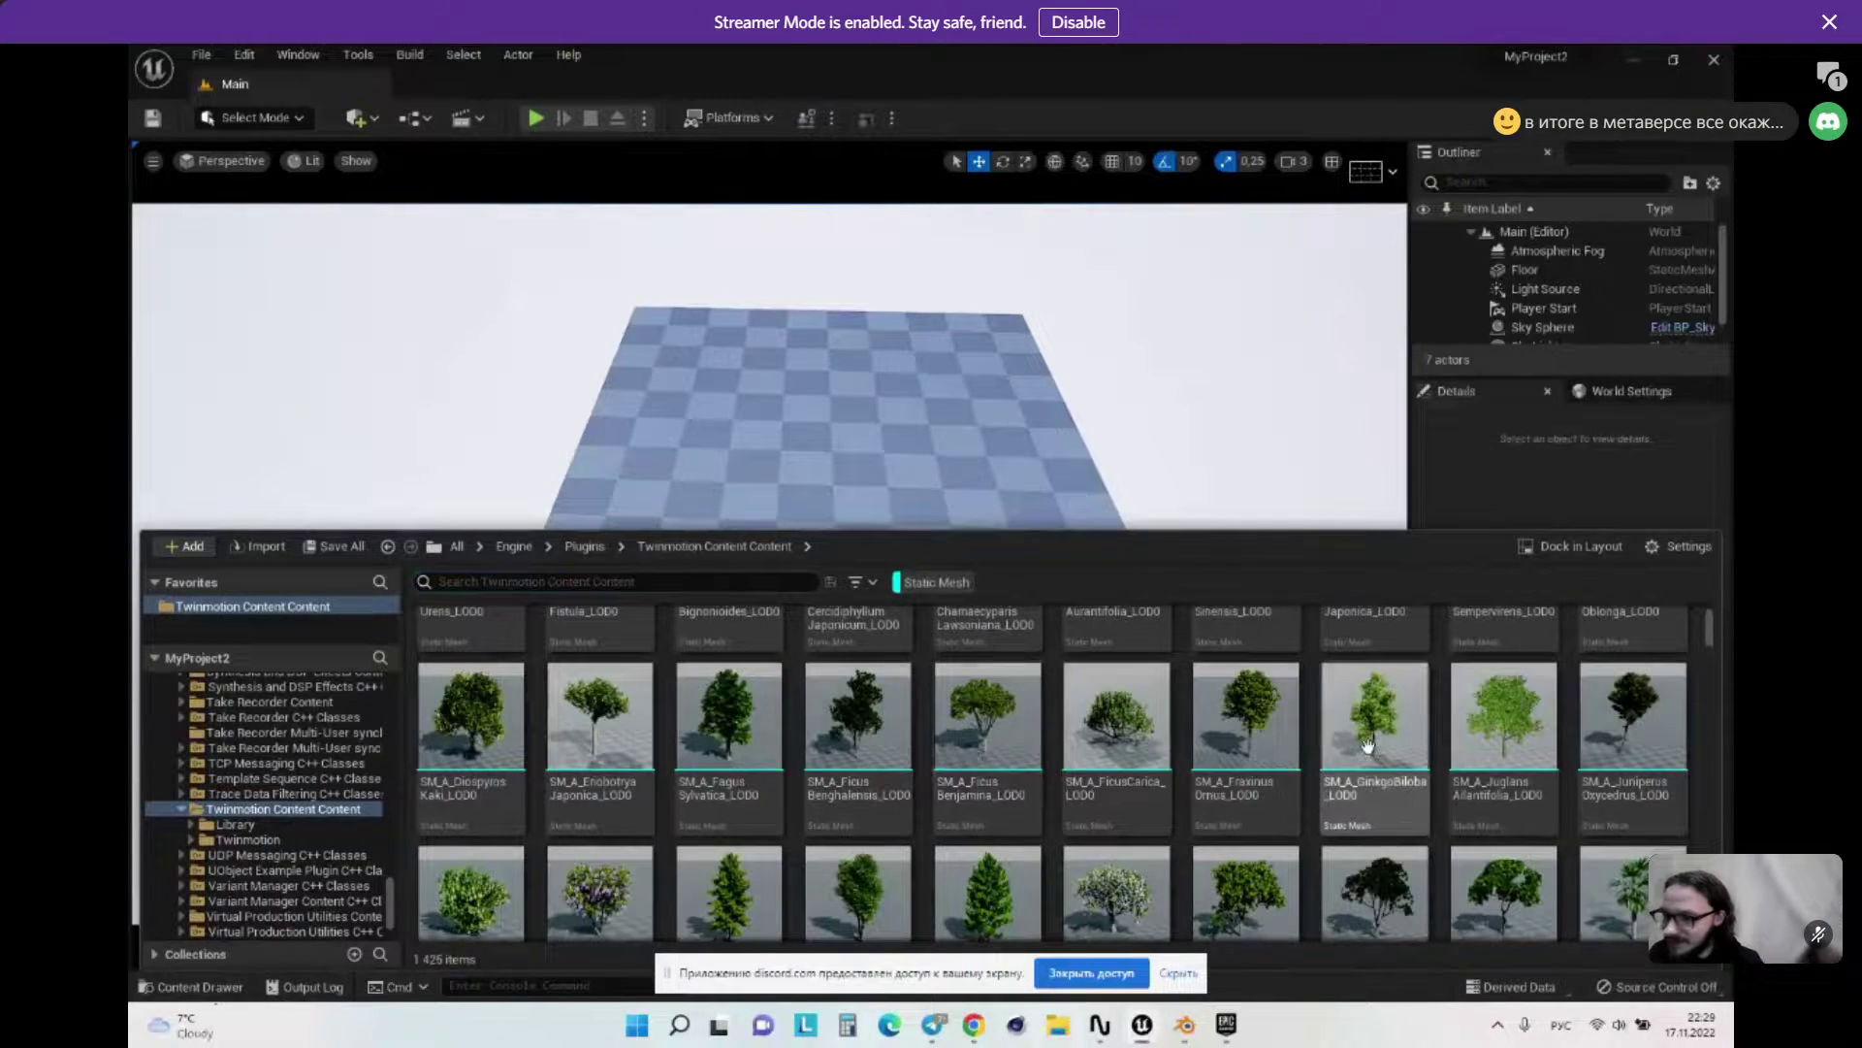
scroll(1115, 762, up, 3)
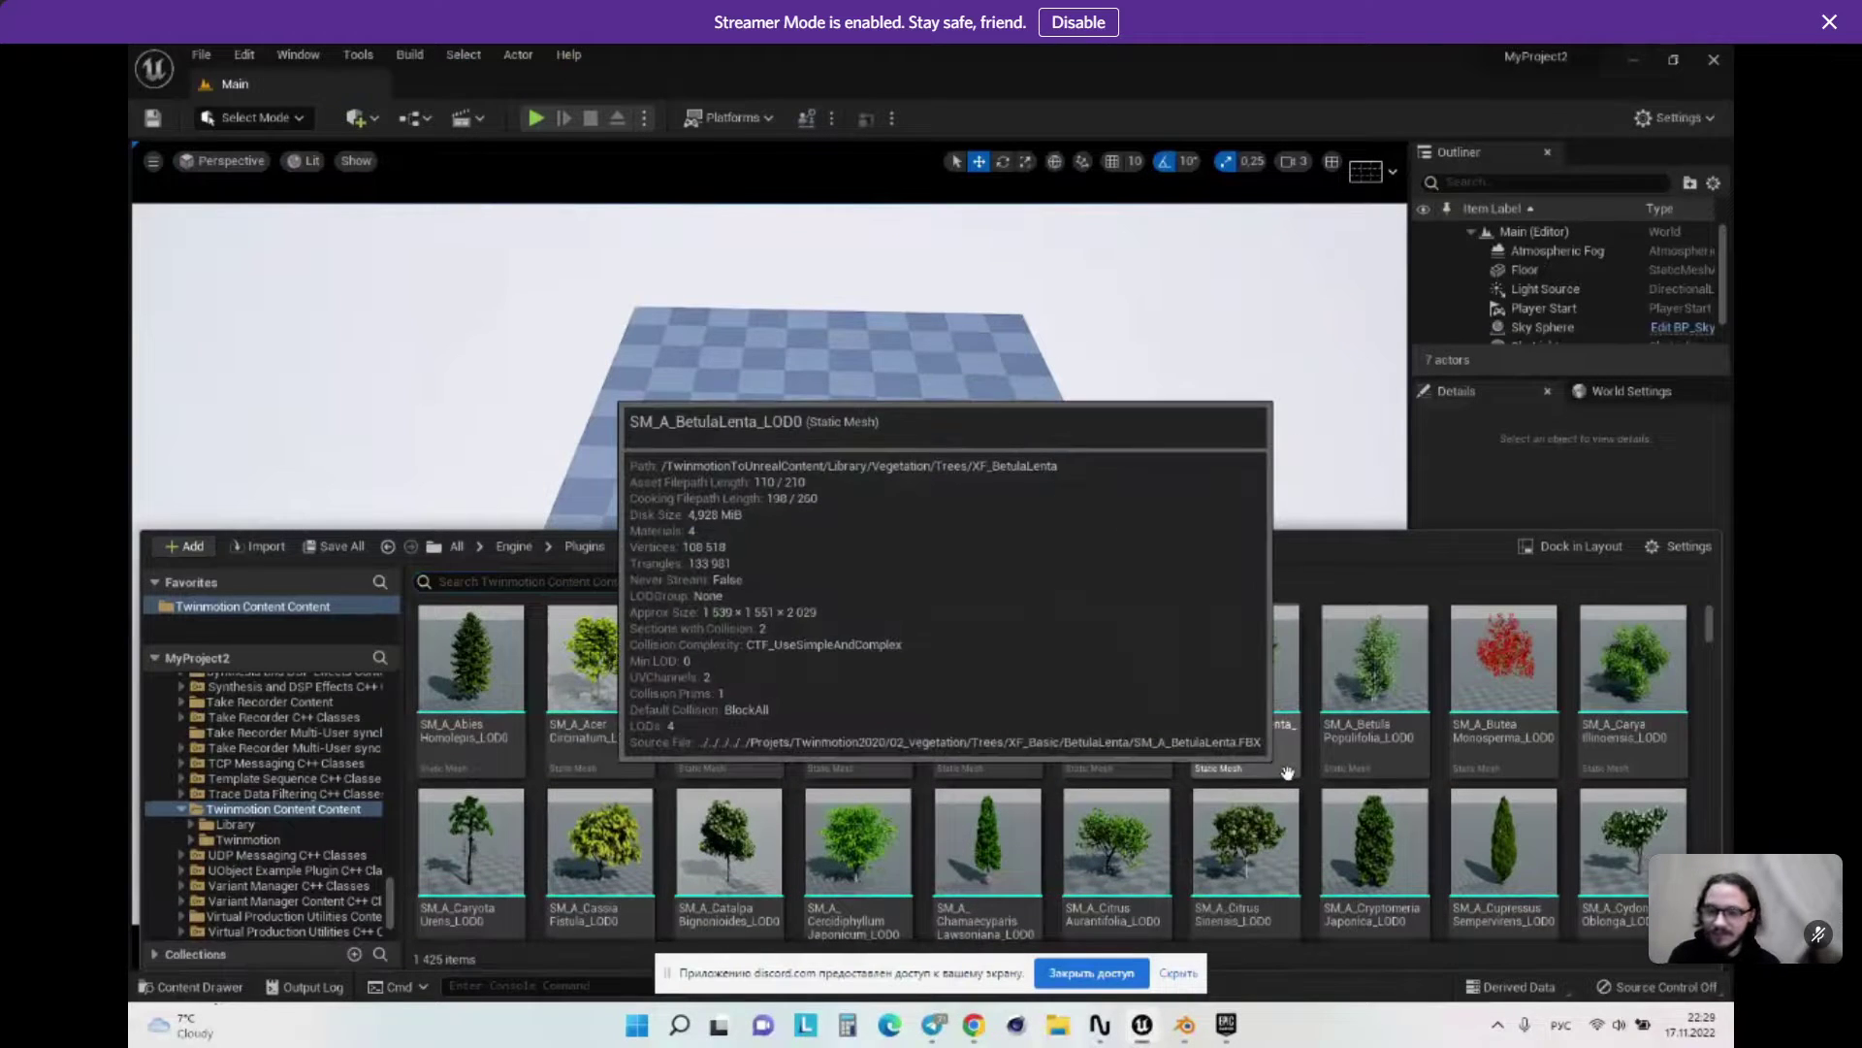
drag(1710, 623, 1714, 638)
scroll(1348, 766, down, 10)
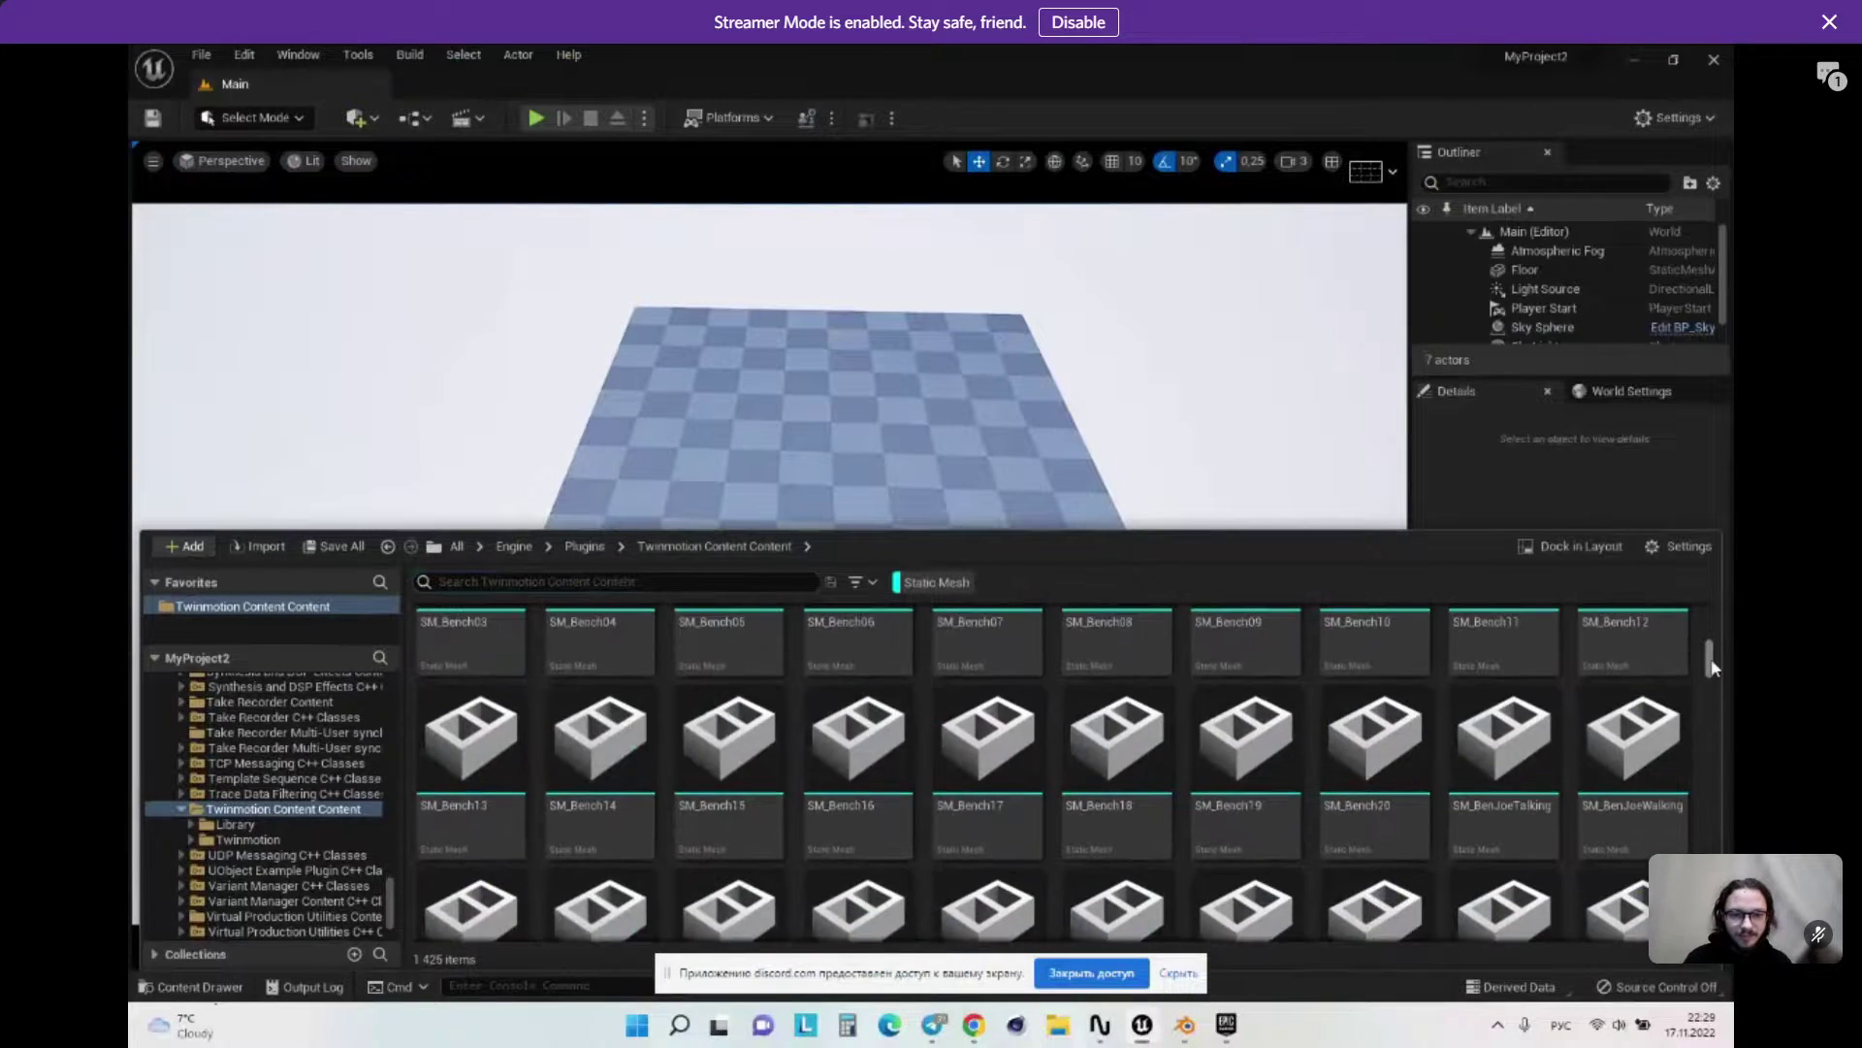
scroll(1348, 766, down, 10)
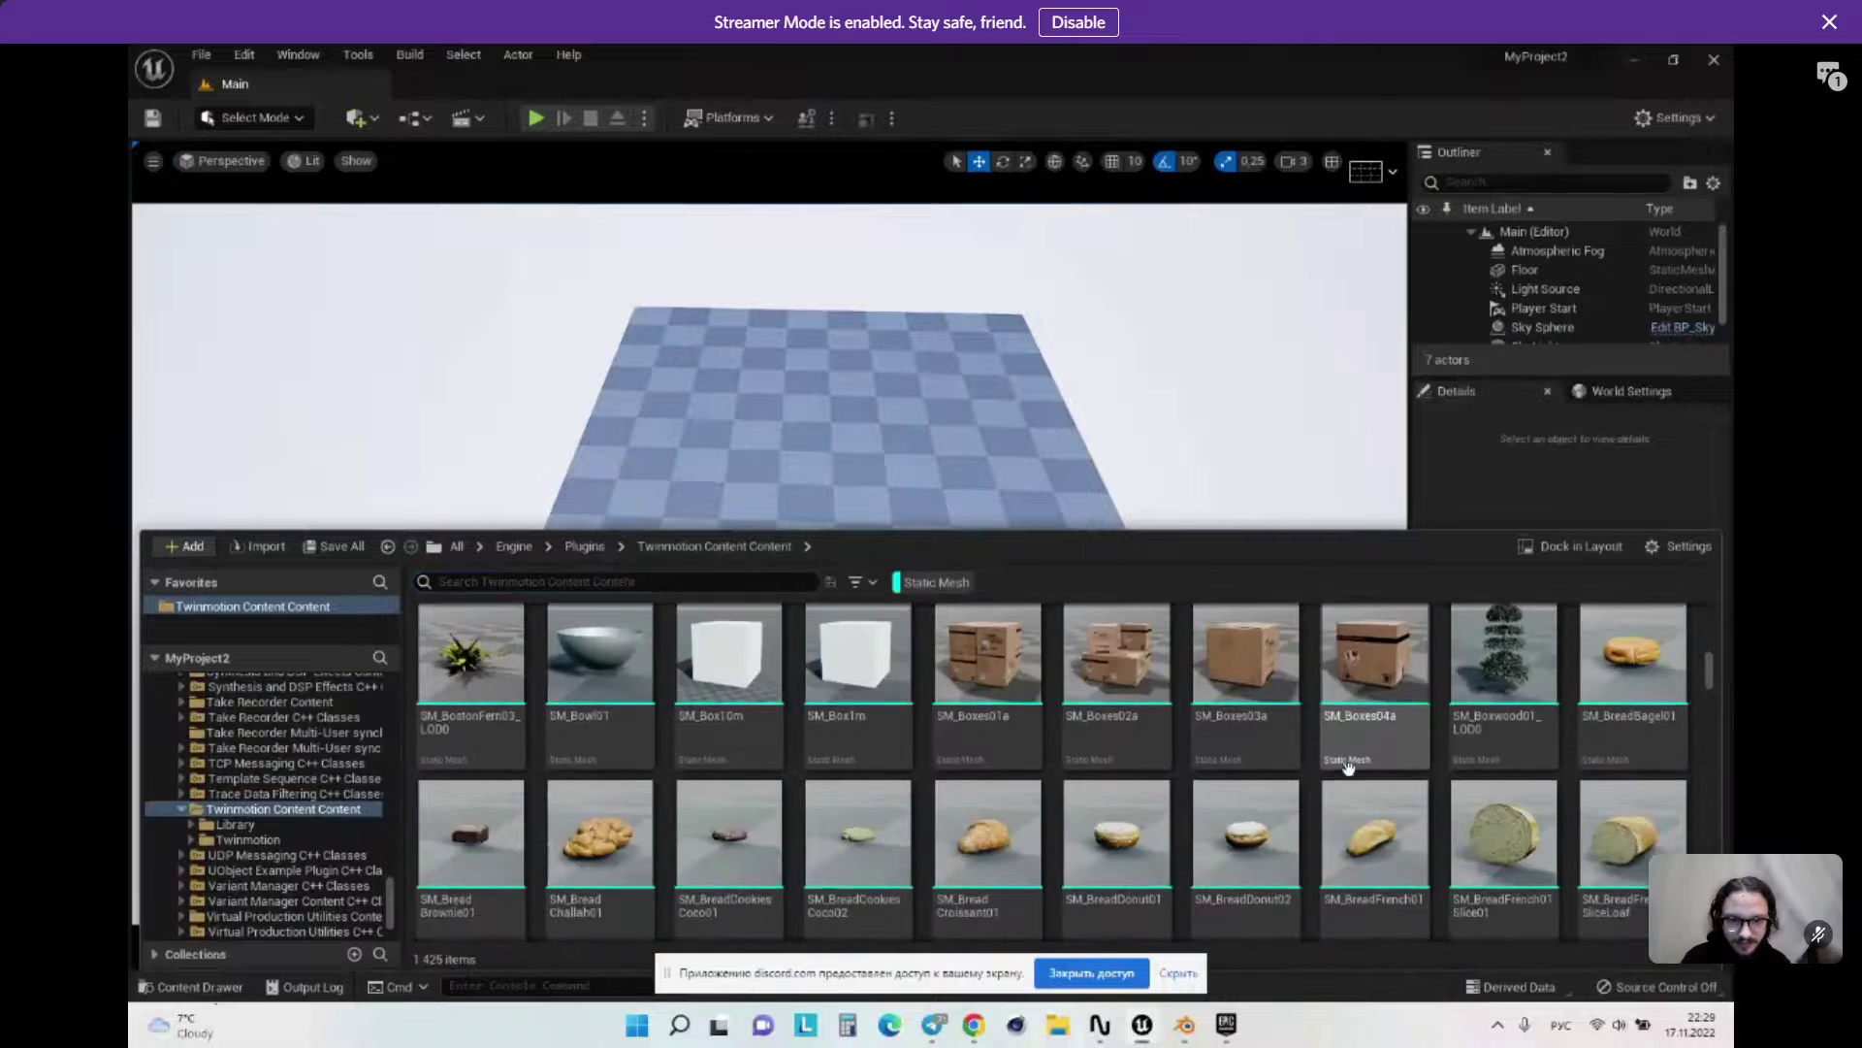
scroll(1349, 766, down, 10)
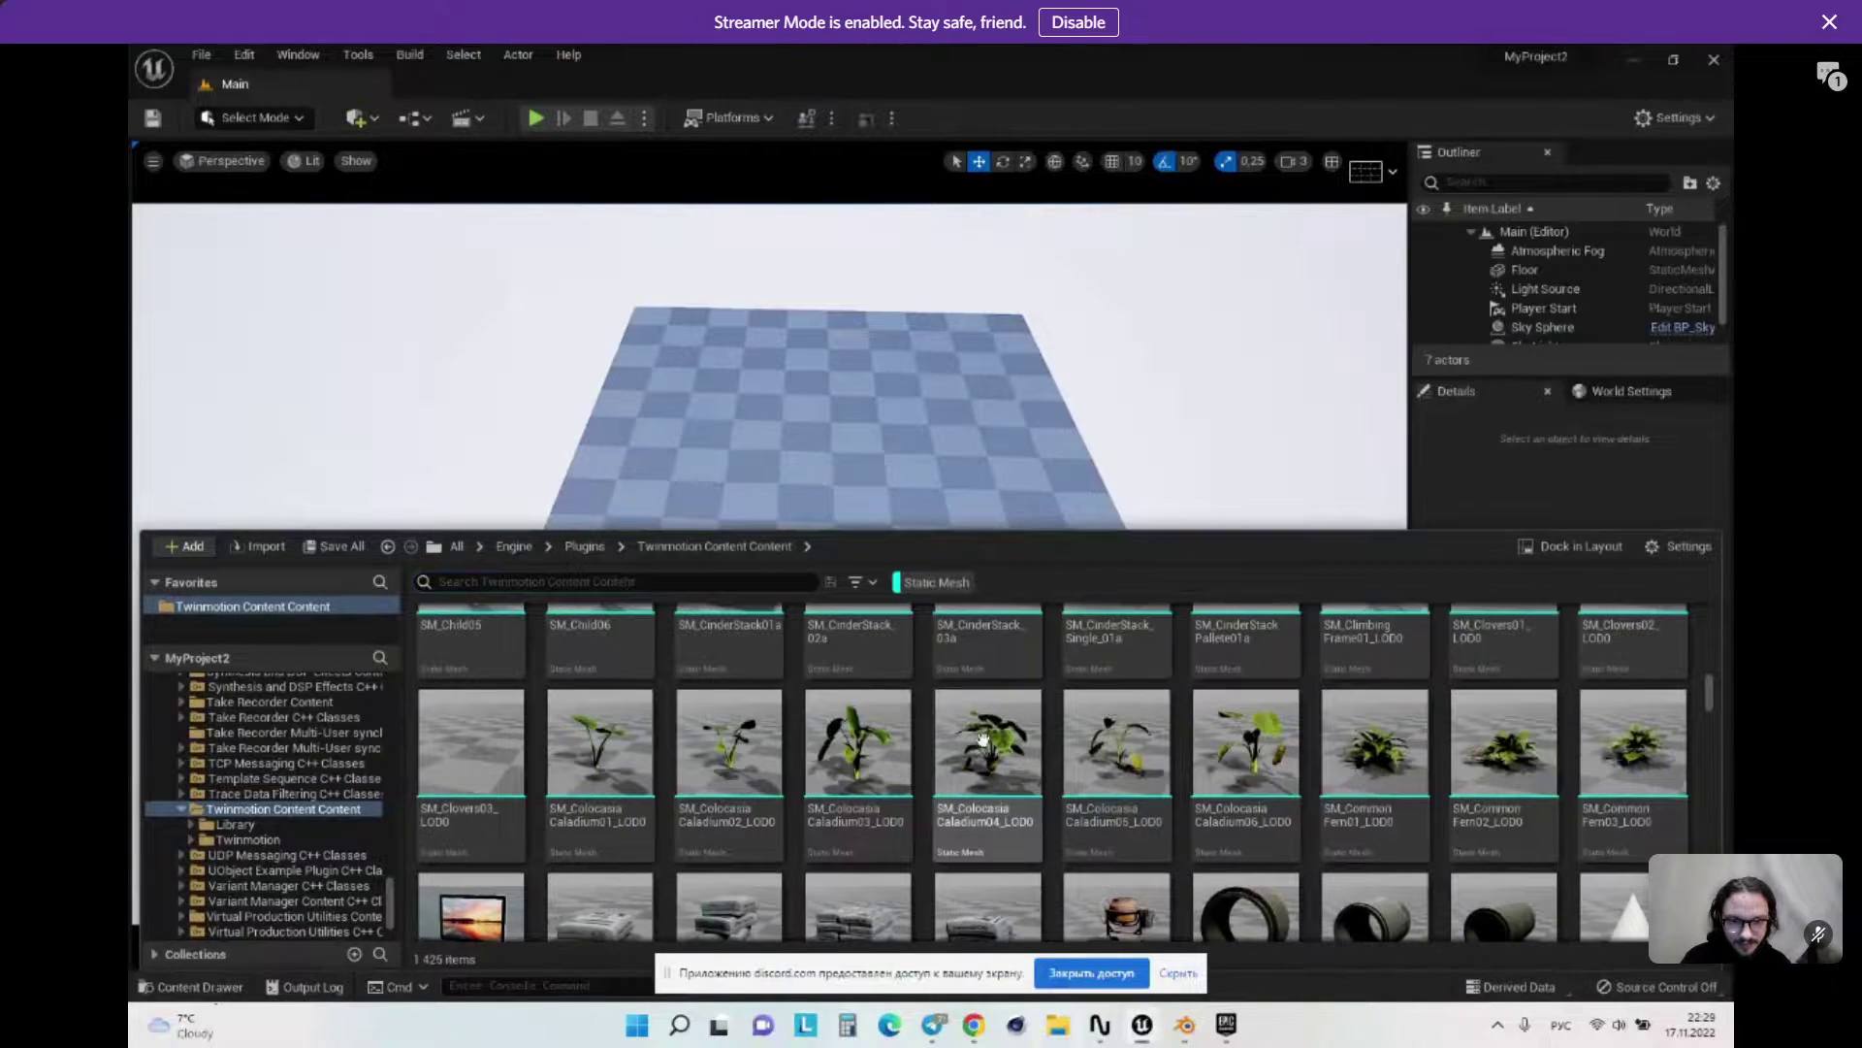
Step: Place the SM_ColocasiaCaladium04_LOD0 plant mesh near the middle of the checkered floor
click(1111, 706)
click(837, 424)
drag(836, 424, 837, 425)
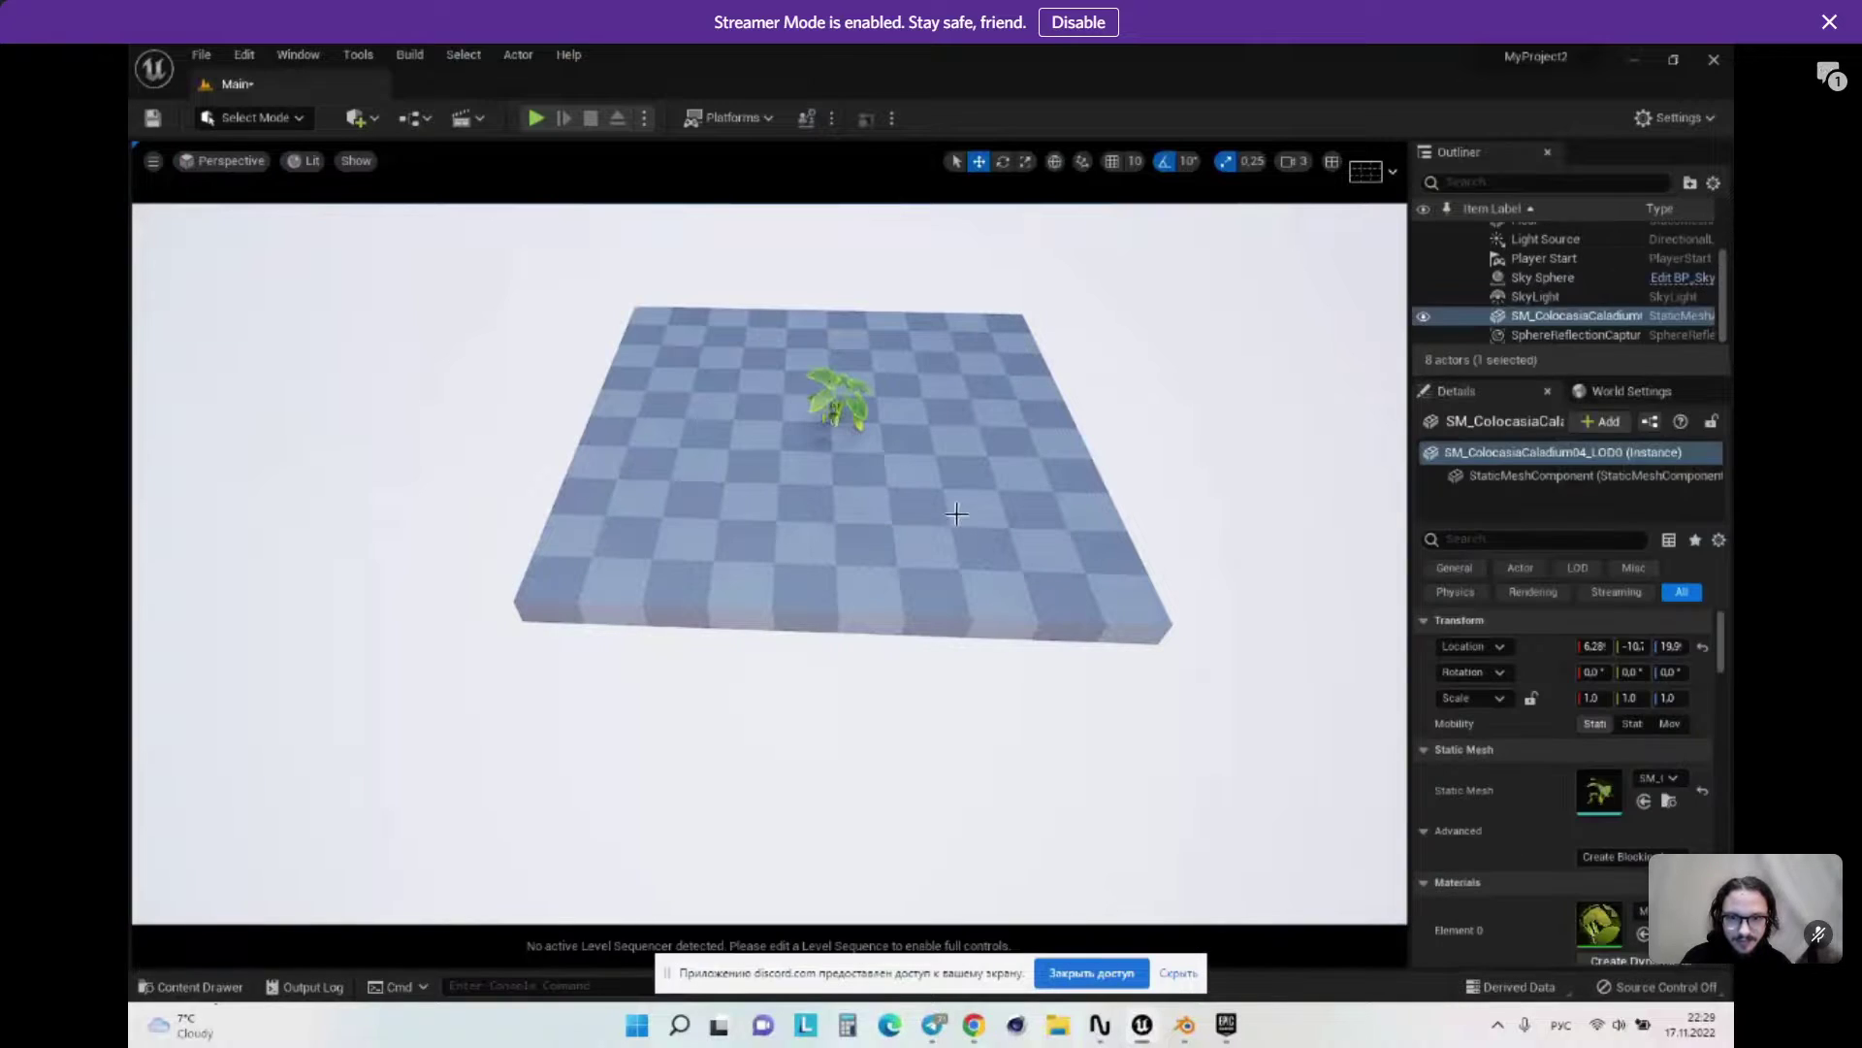
Step: Select the placed Colocasia plant in the level and open its static mesh for editing
scroll(846, 371, up, 3)
click(873, 398)
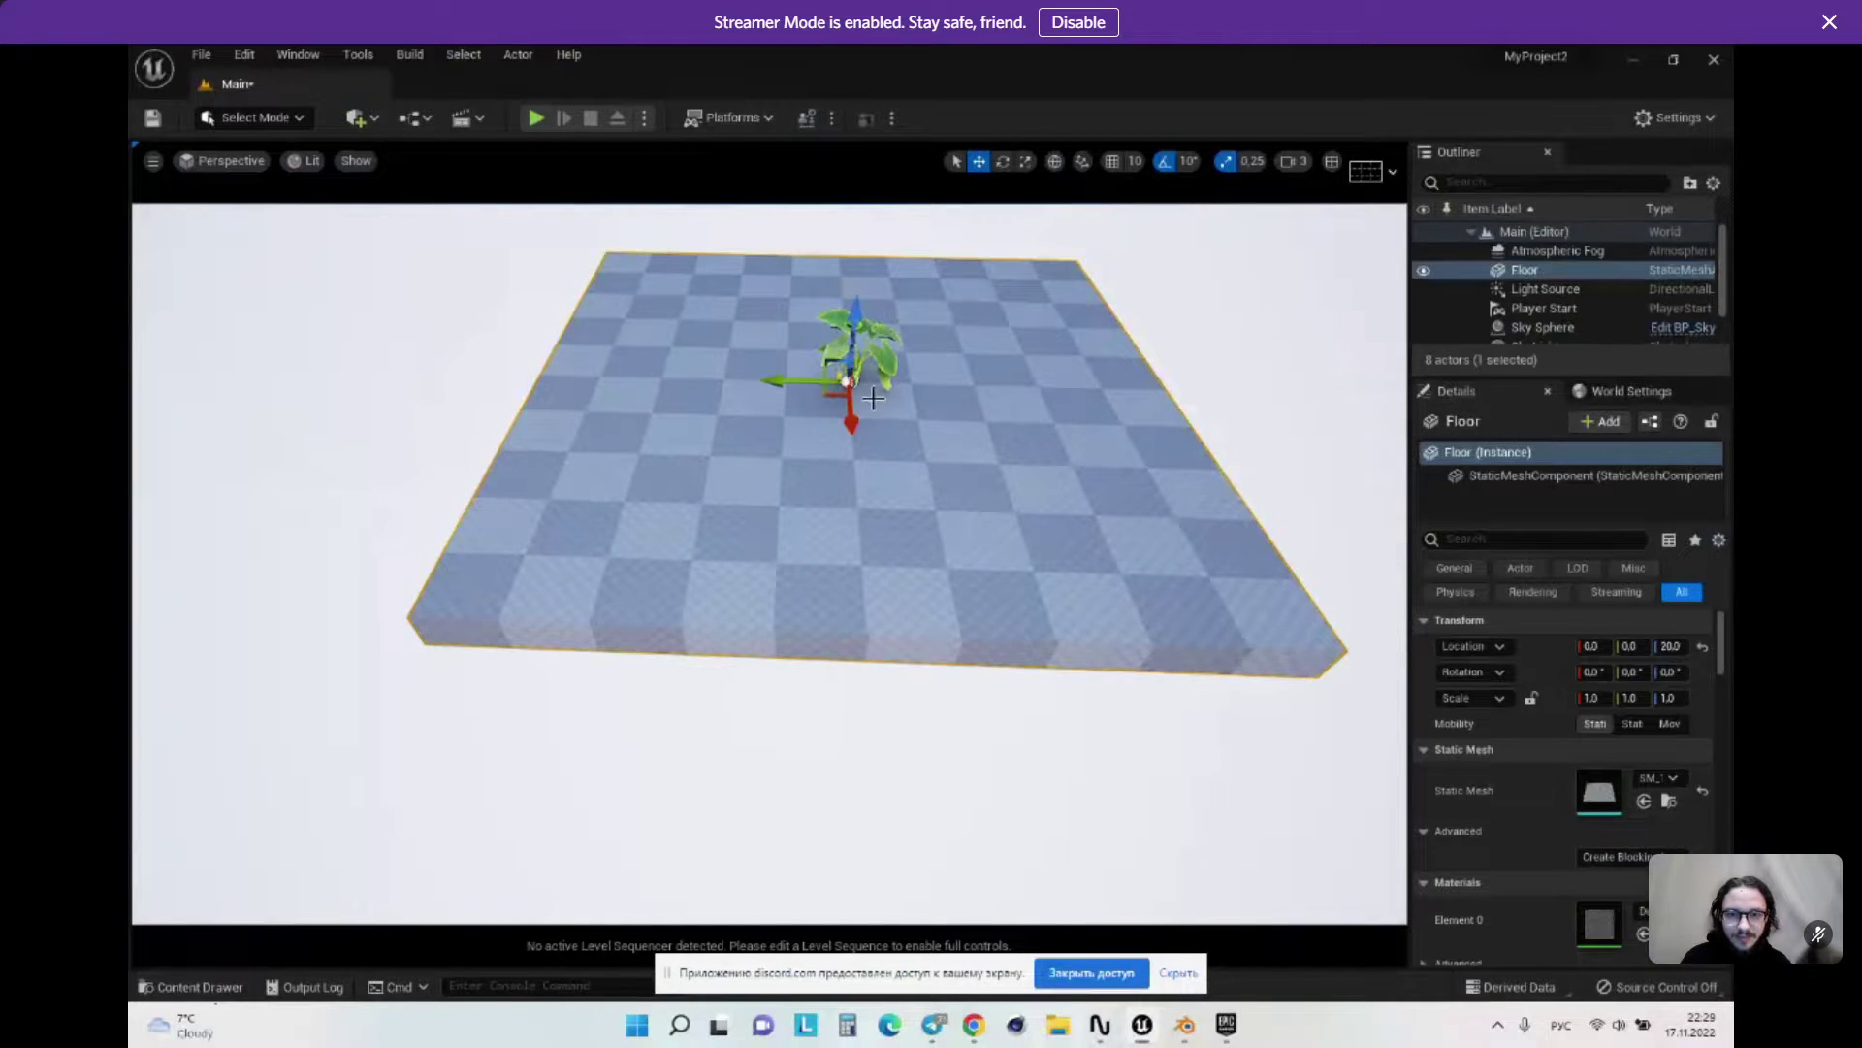
scroll(909, 412, down, 3)
click(797, 541)
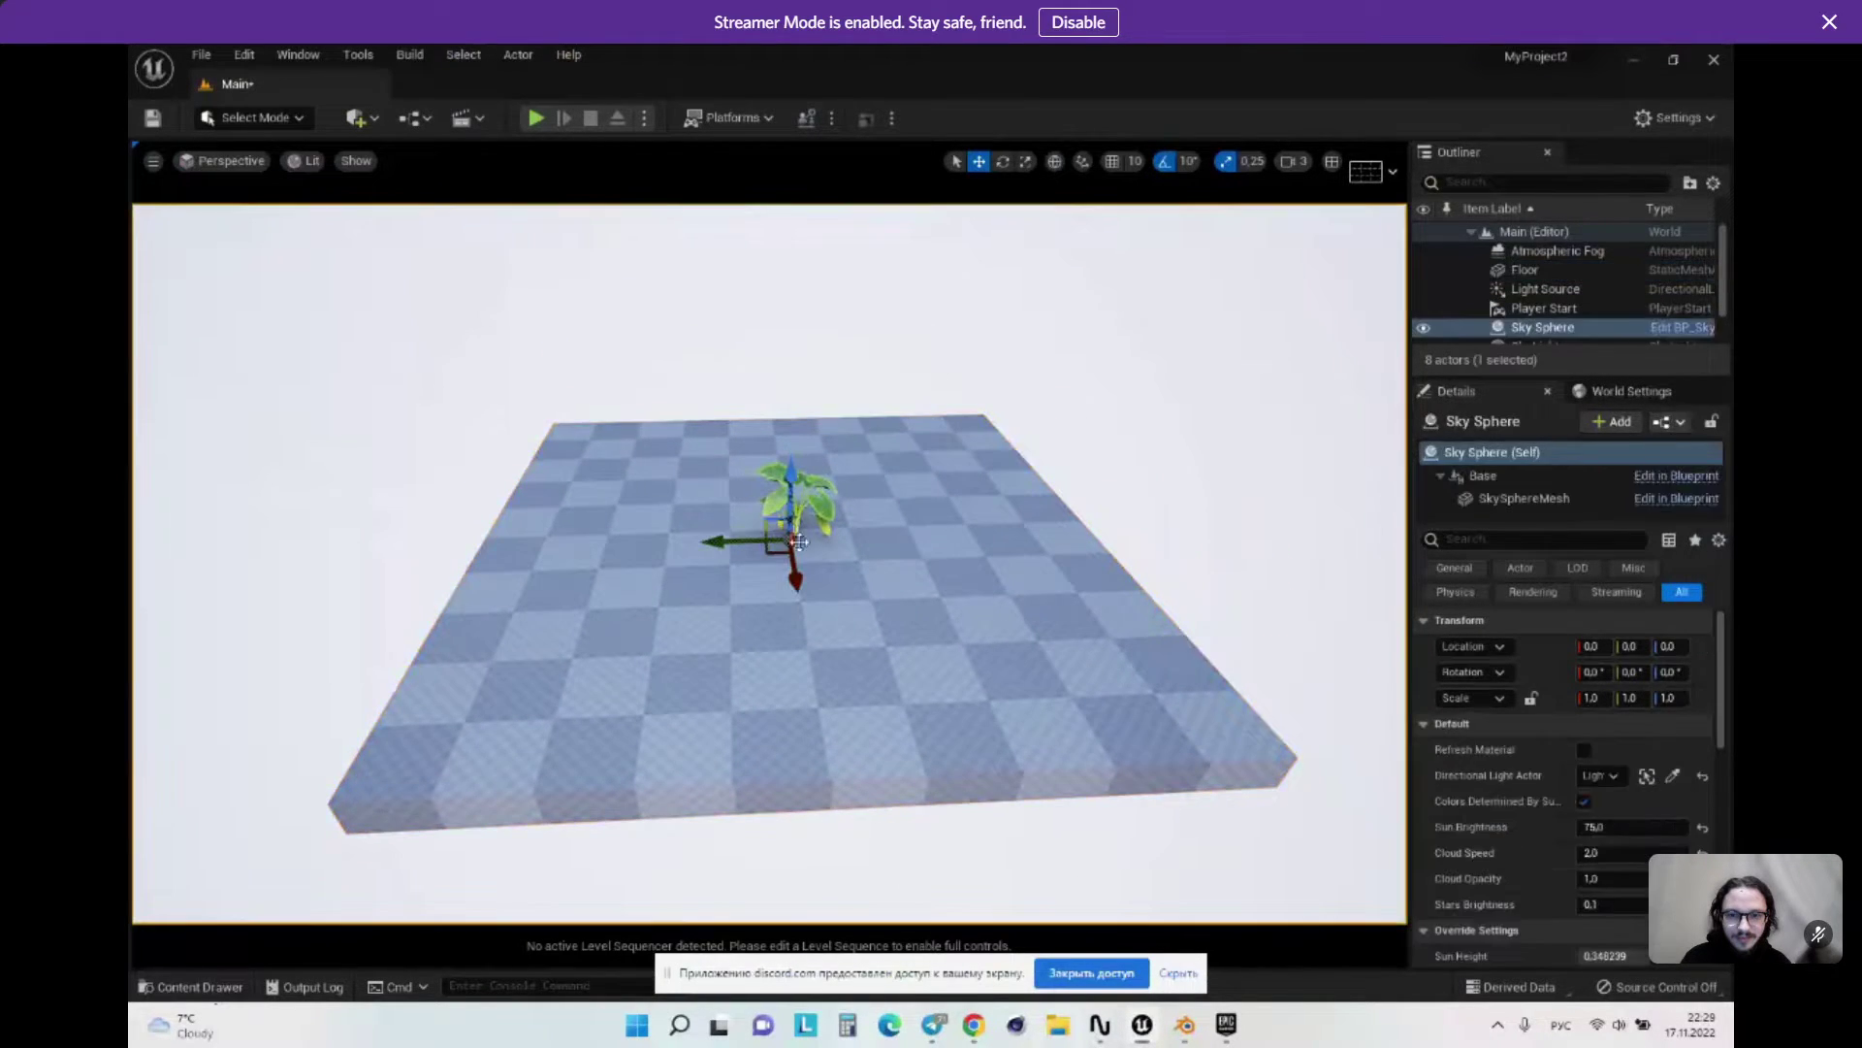
click(826, 531)
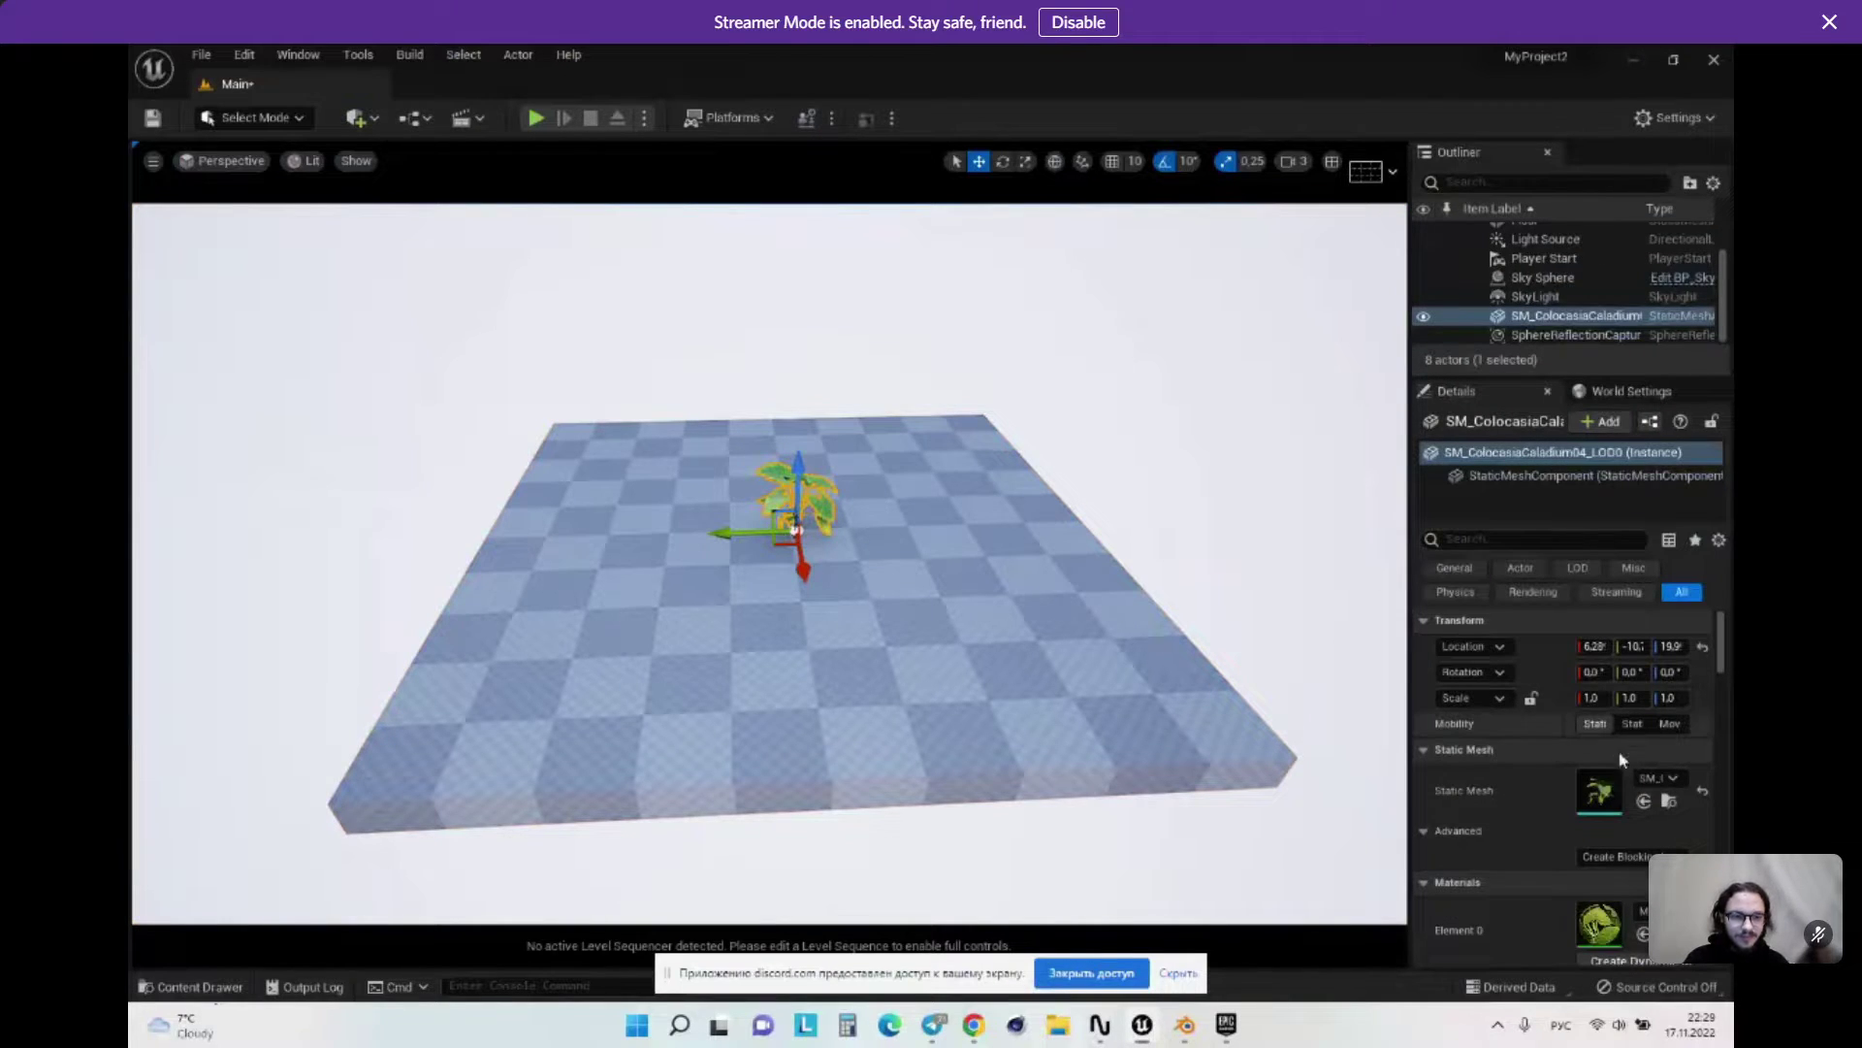
double_click(1598, 791)
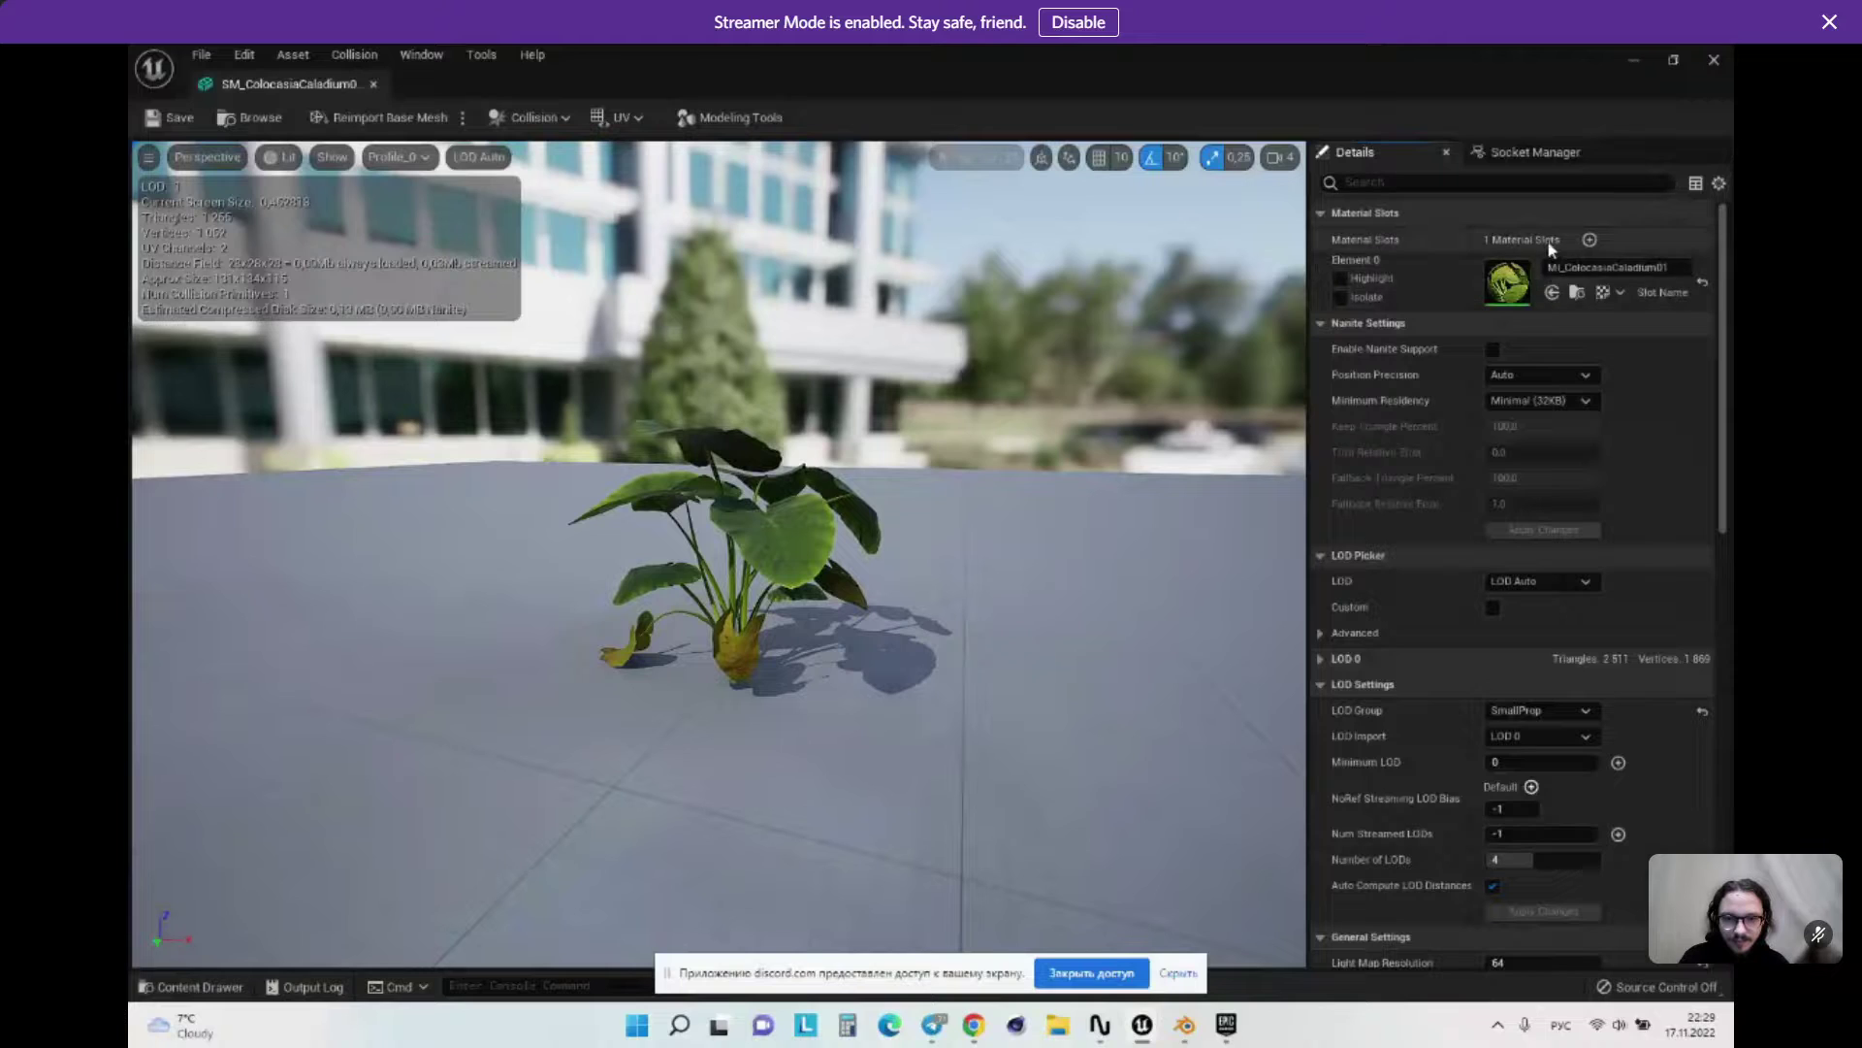
Step: Preview the plant mesh at LOD 1, LOD 2 and LOD 3, and examine the LOD 3 geometry from different distances
click(1542, 582)
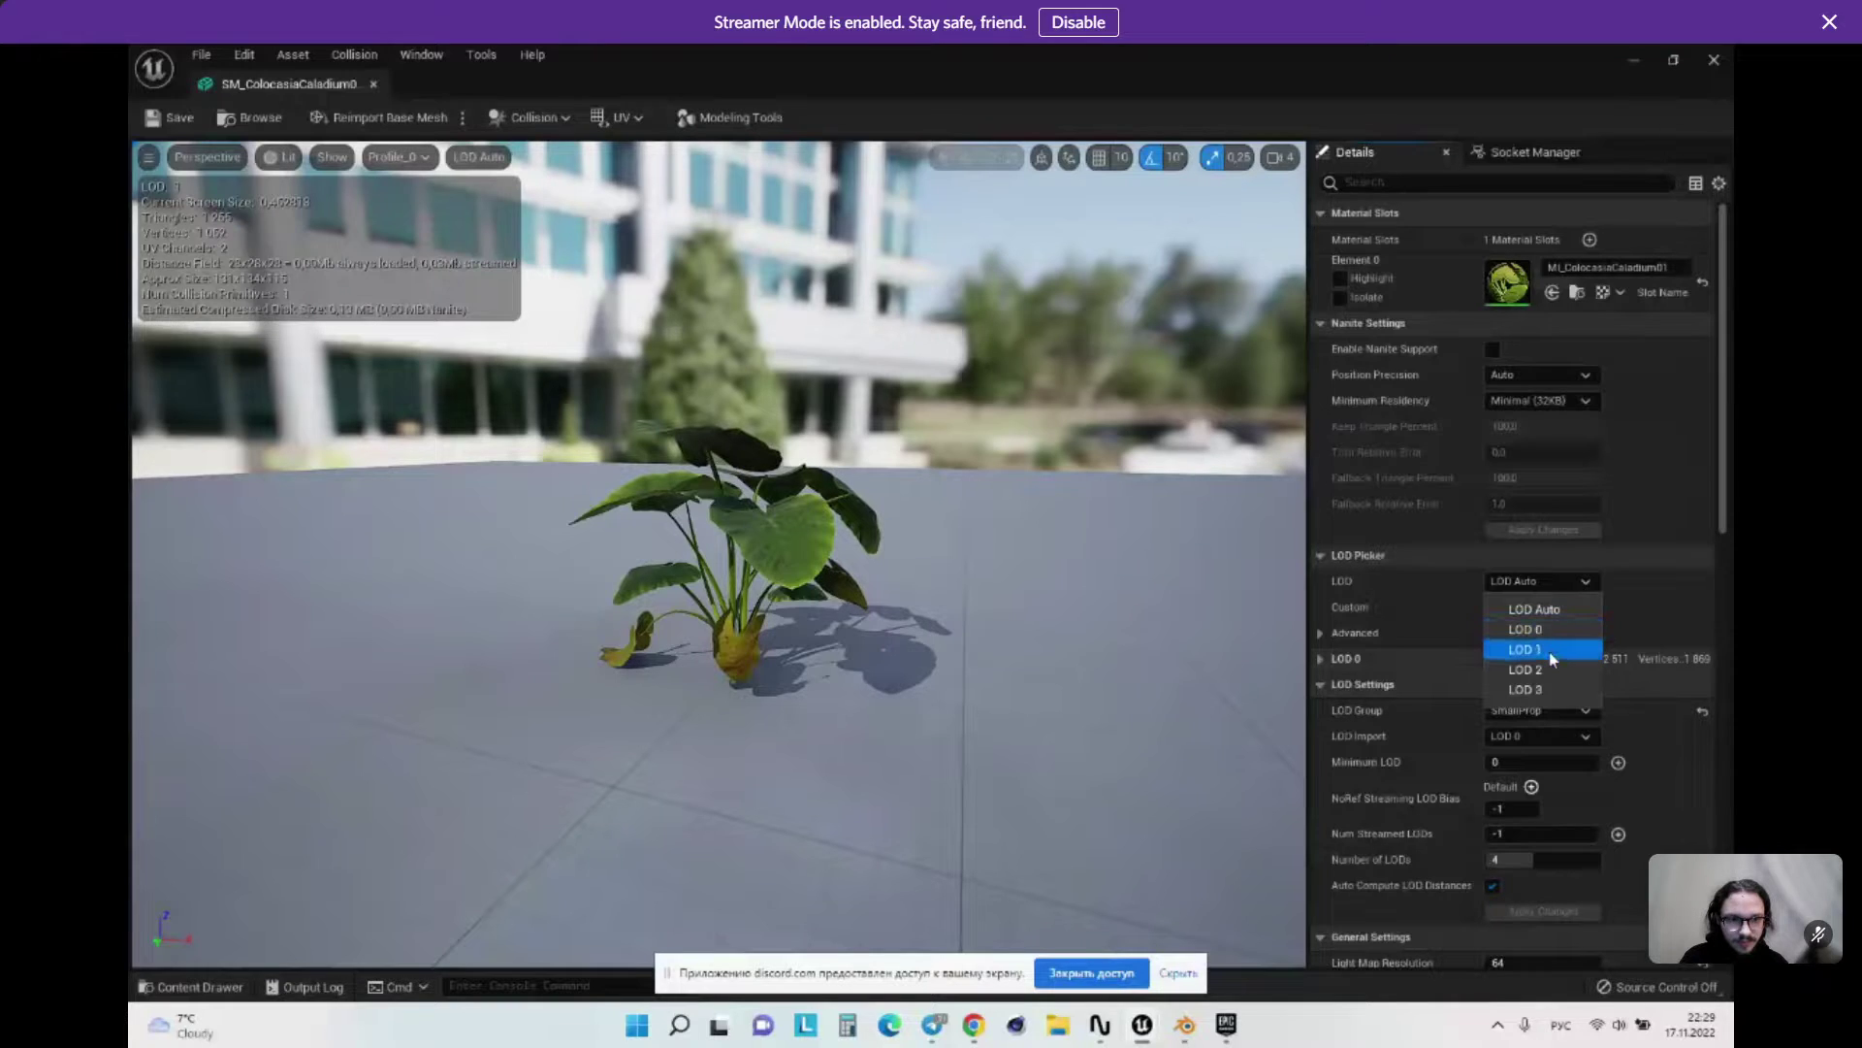
click(1550, 649)
click(1556, 589)
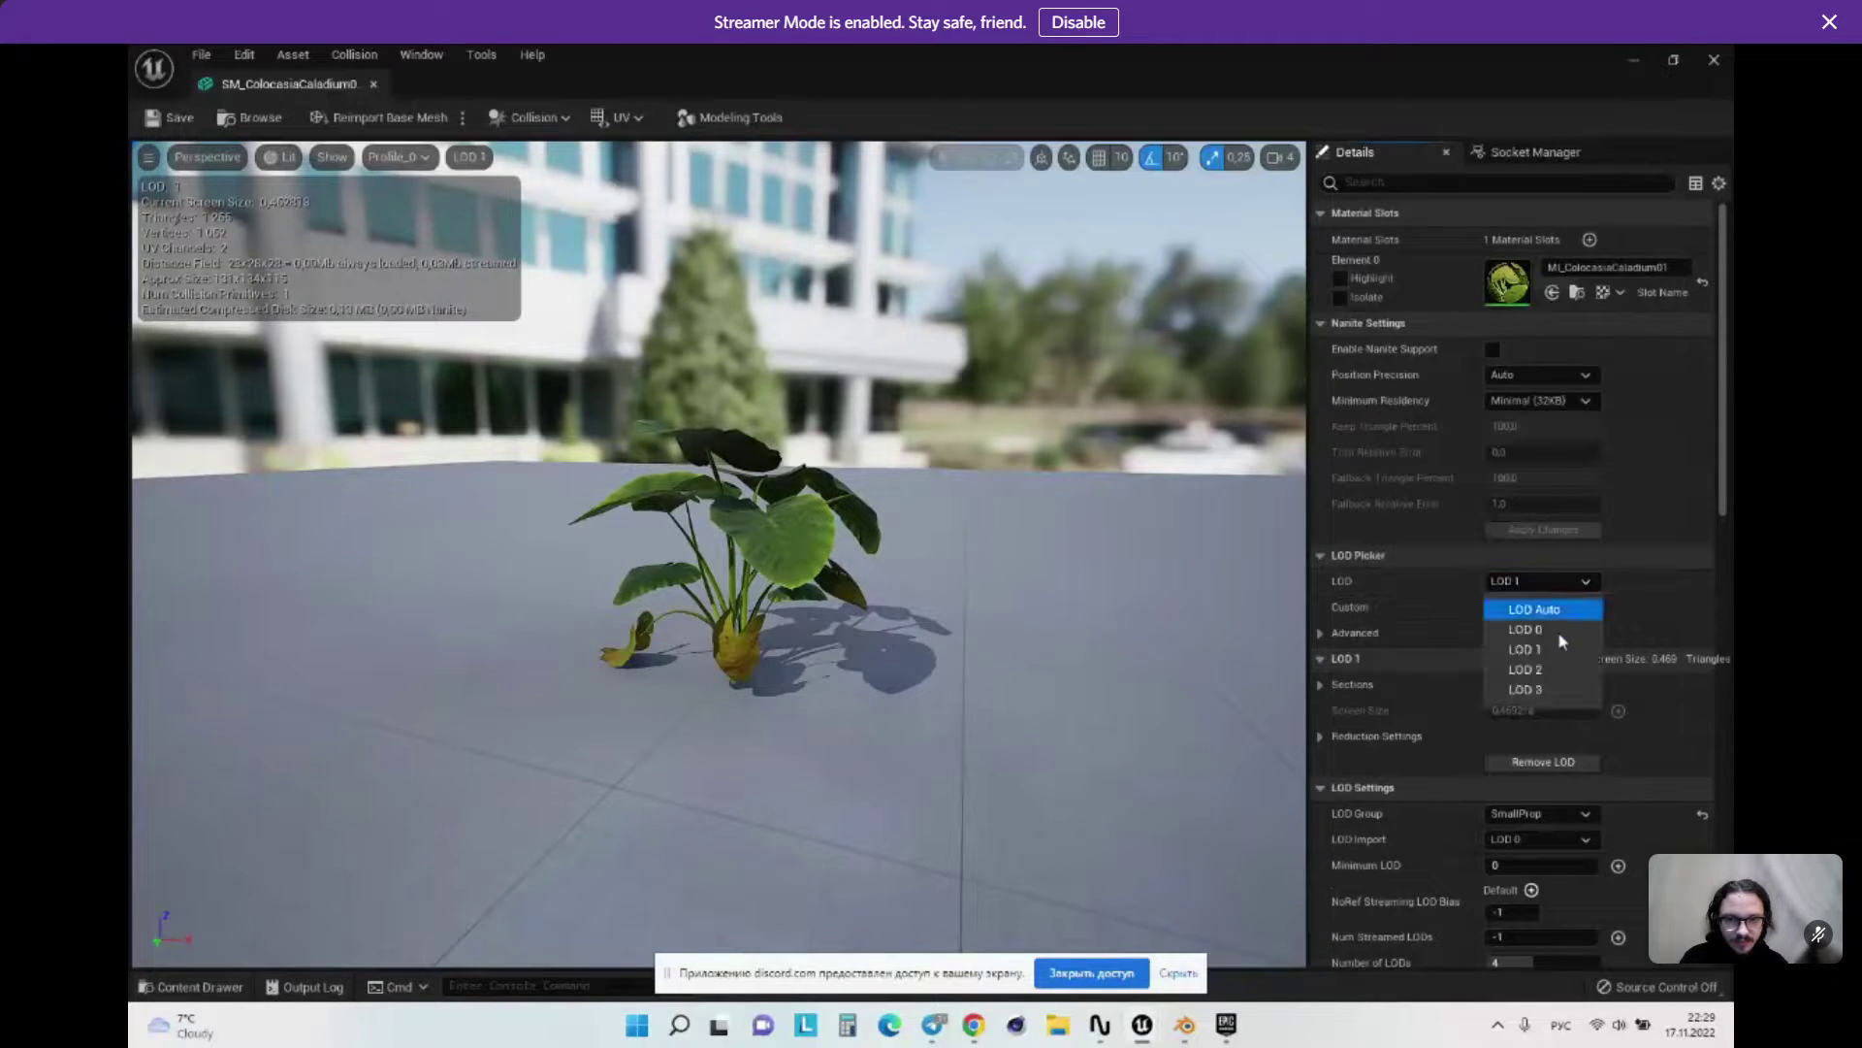
click(1559, 586)
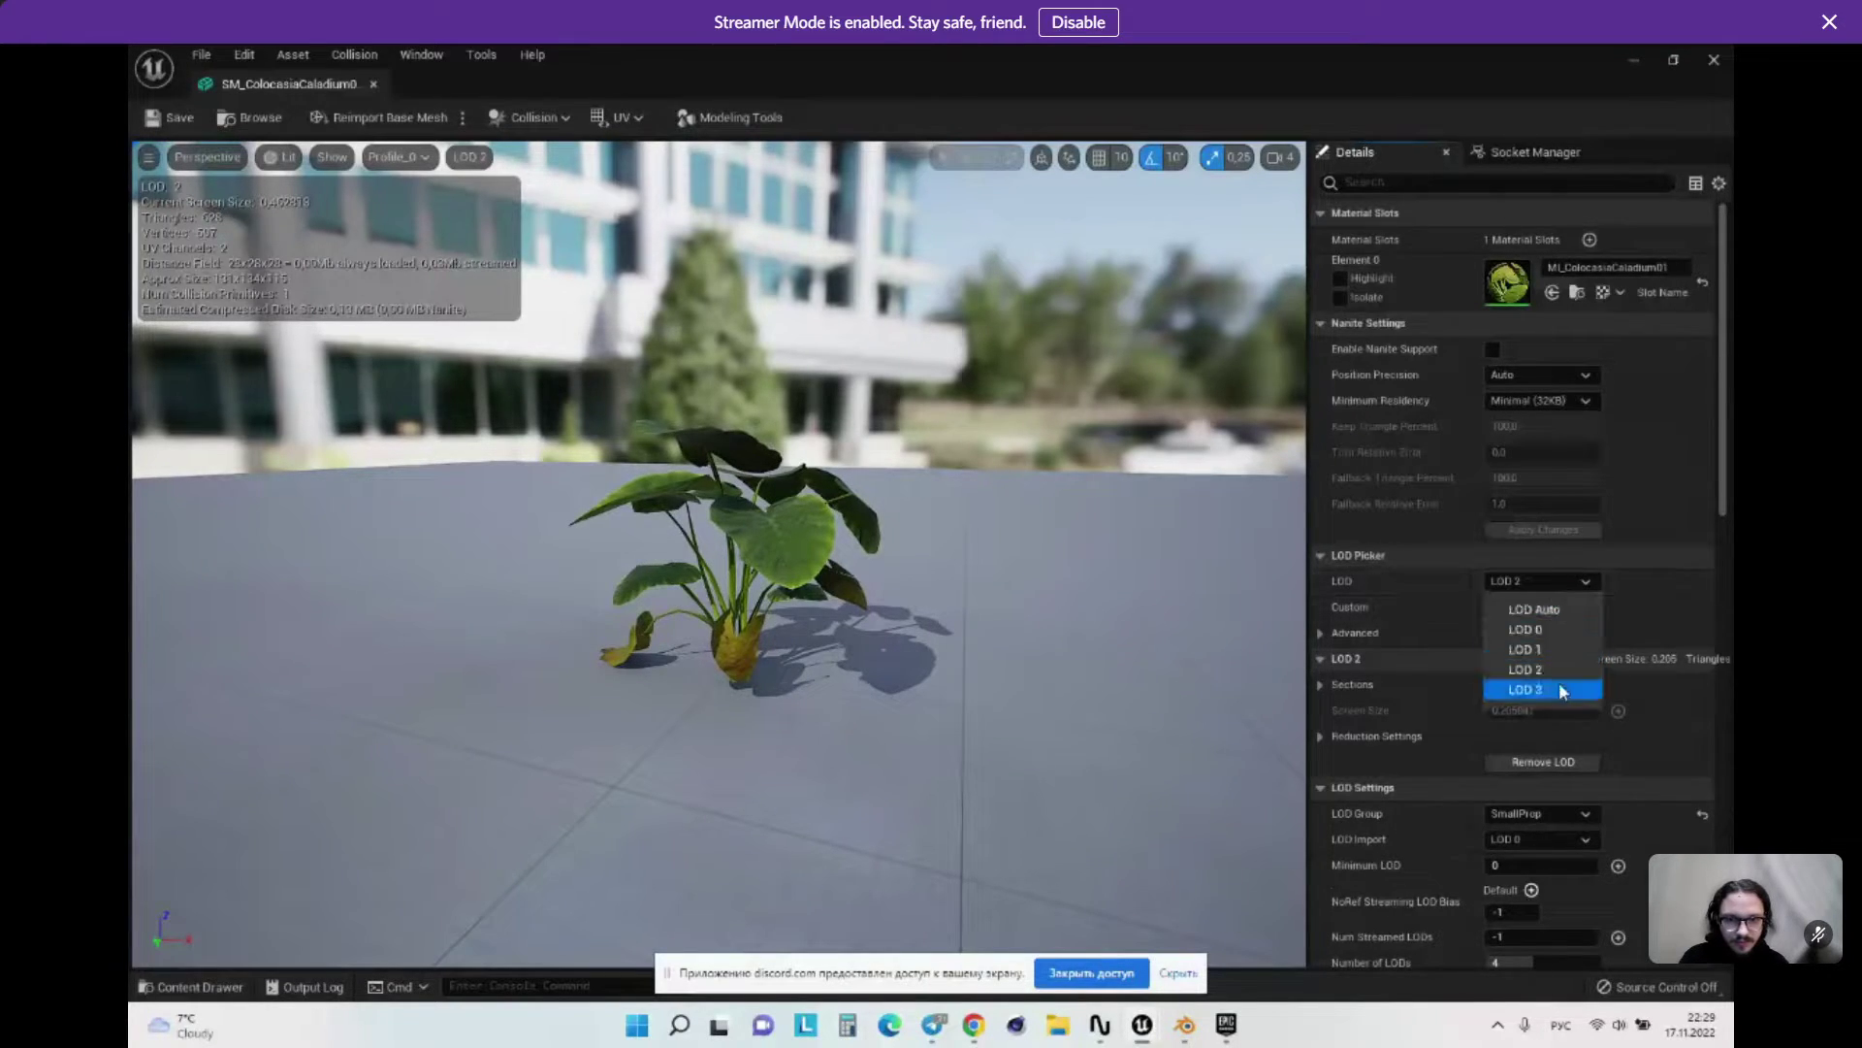
click(1537, 690)
drag(1004, 606, 762, 631)
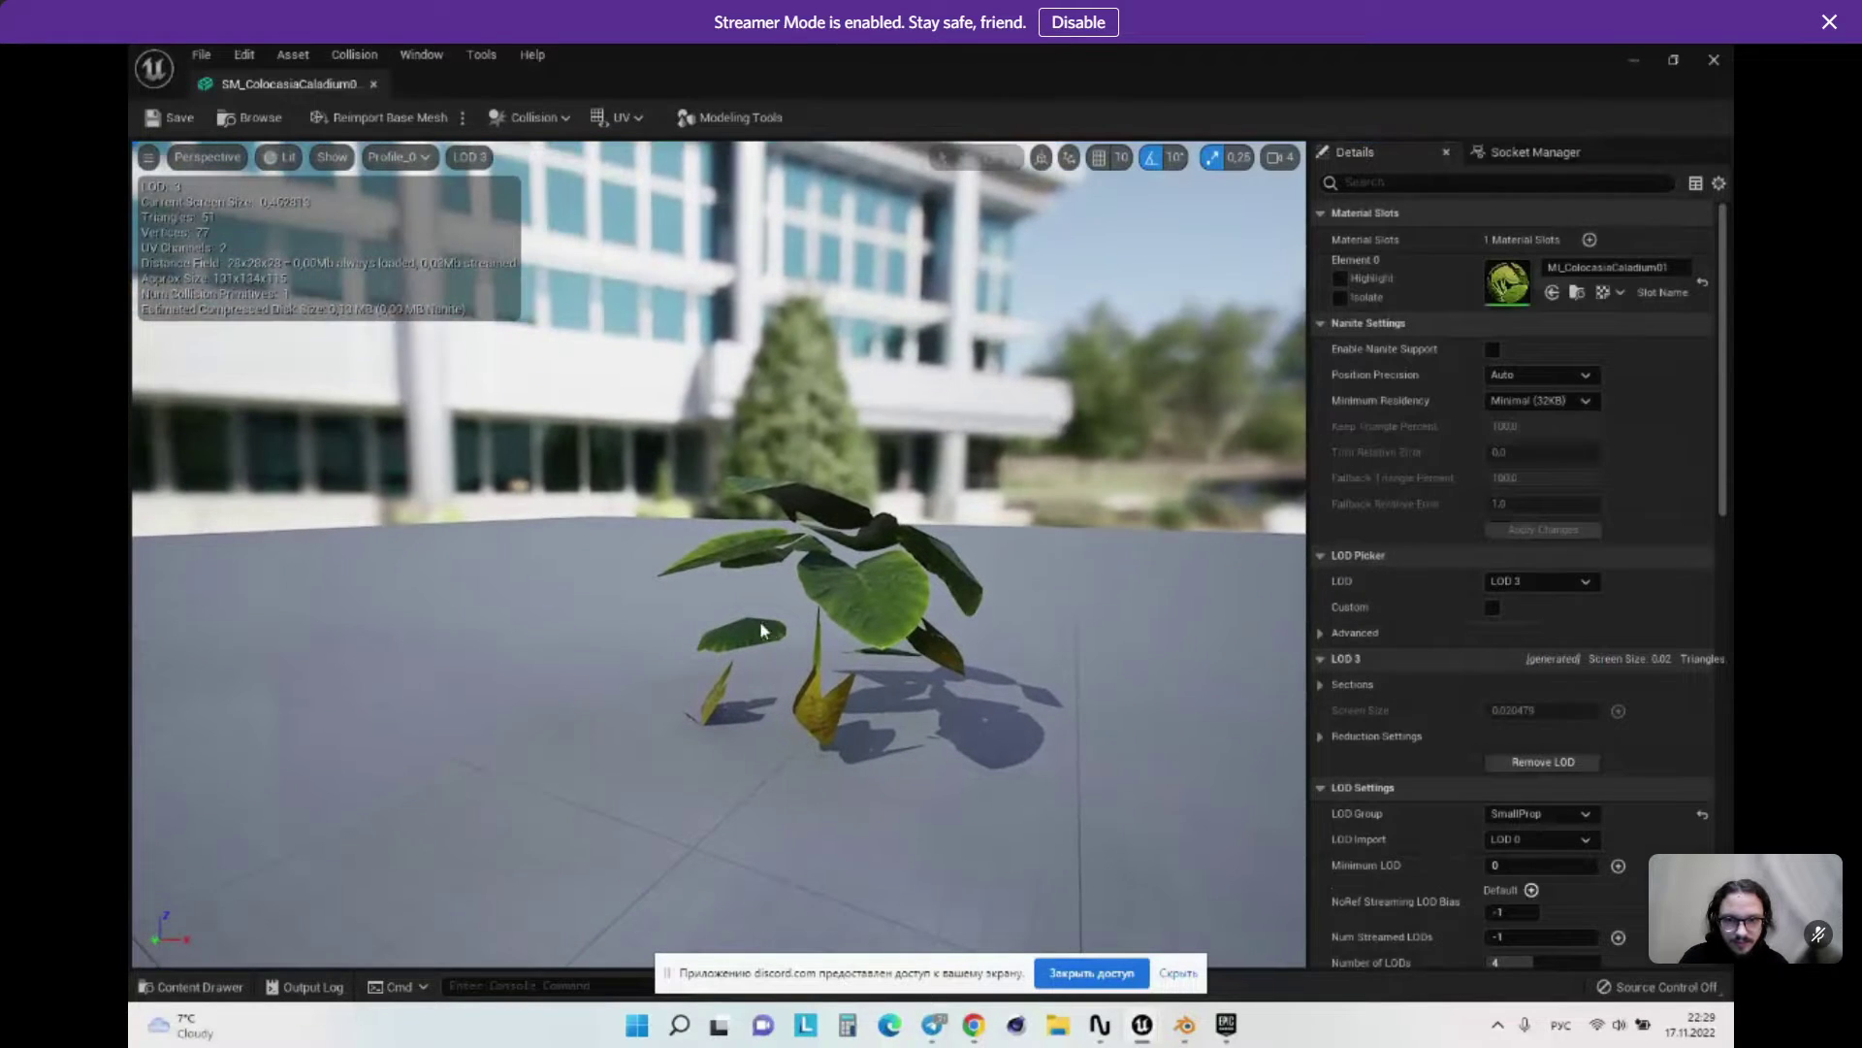
scroll(888, 582, up, 5)
scroll(888, 582, down, 5)
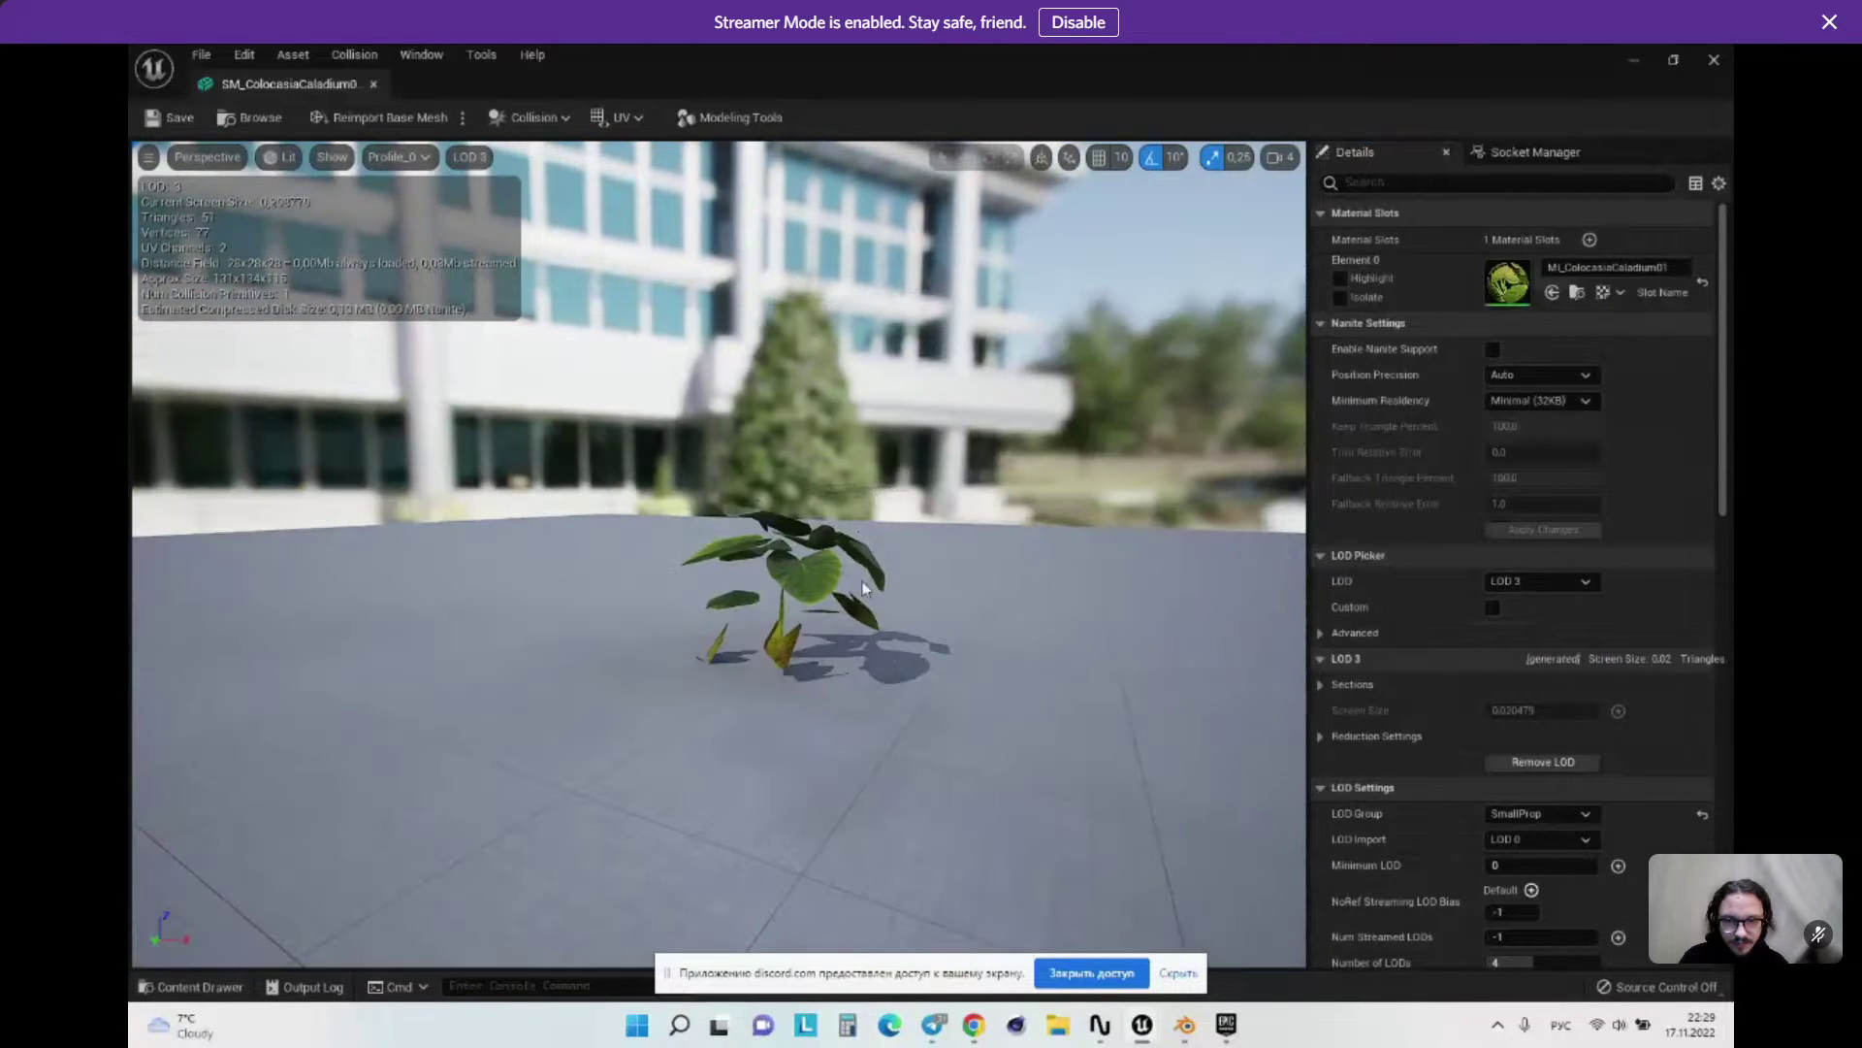
scroll(859, 582, up, 2)
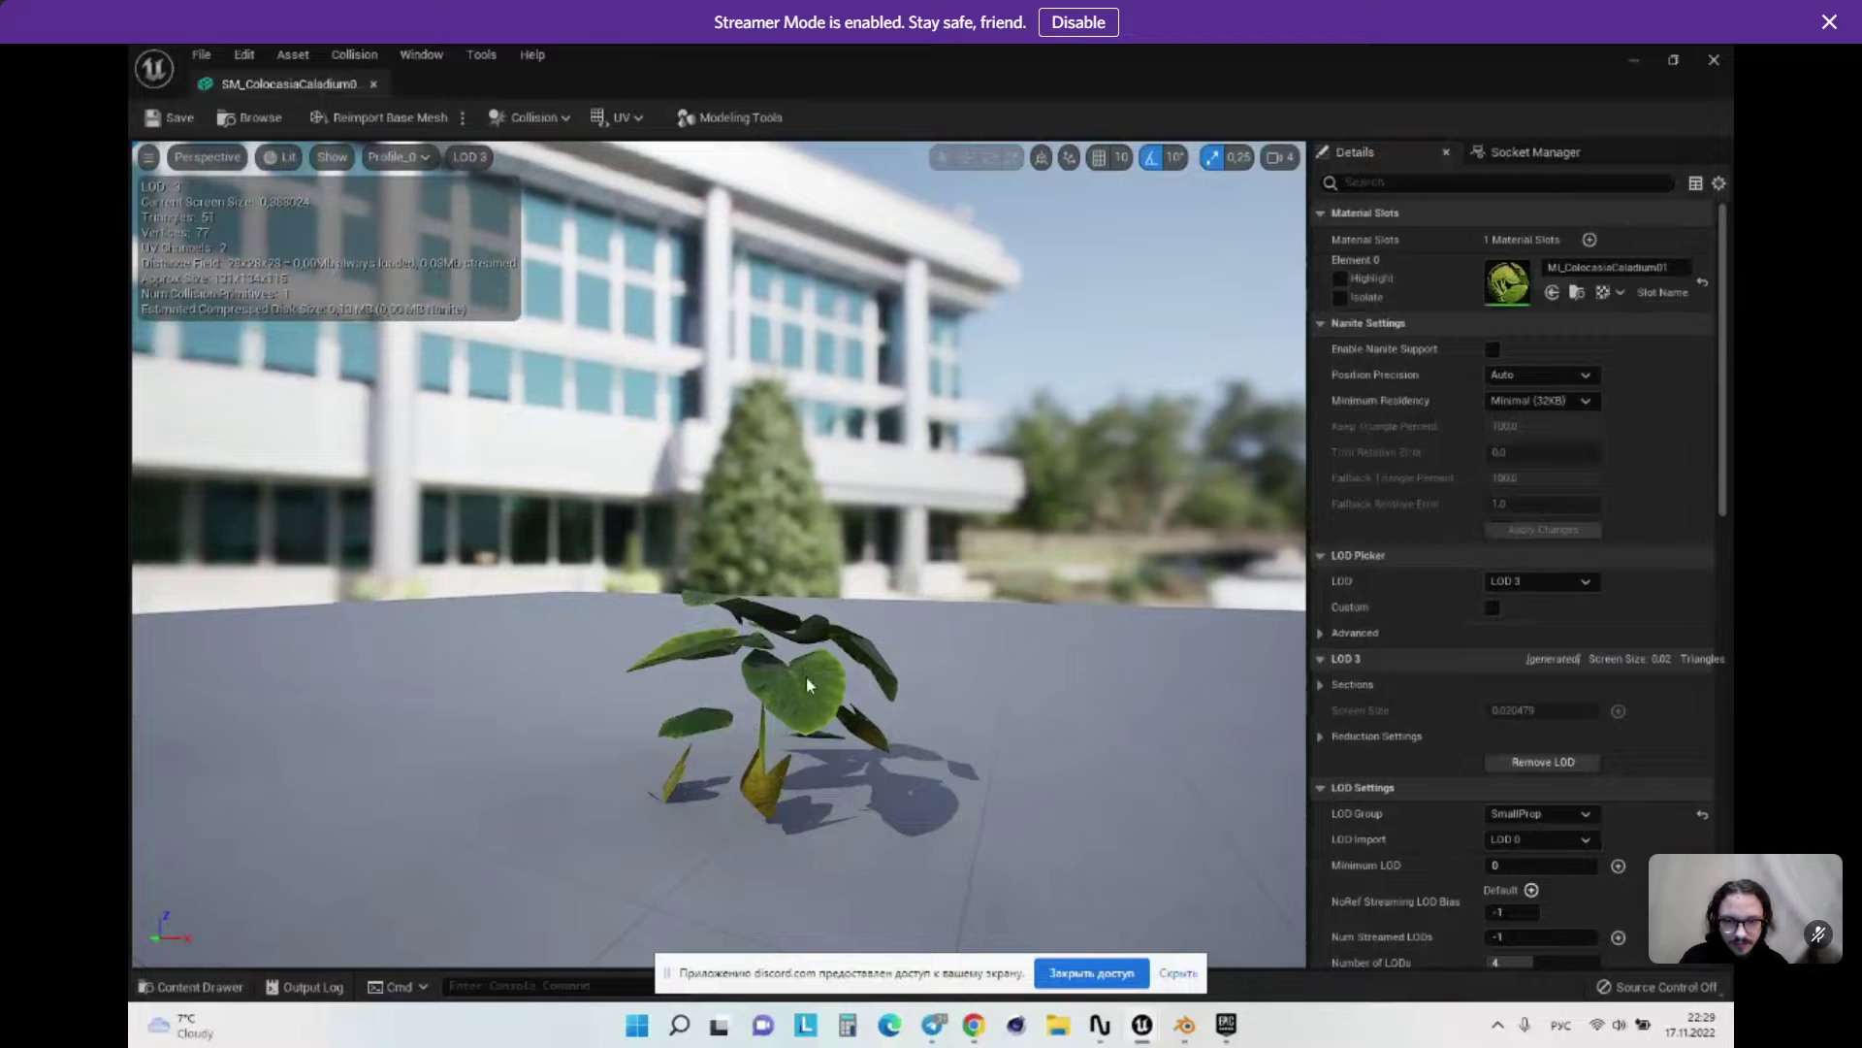
Step: Compare the plant mesh at LOD 2 and LOD 3 in the static mesh preview
drag(855, 698, 1112, 714)
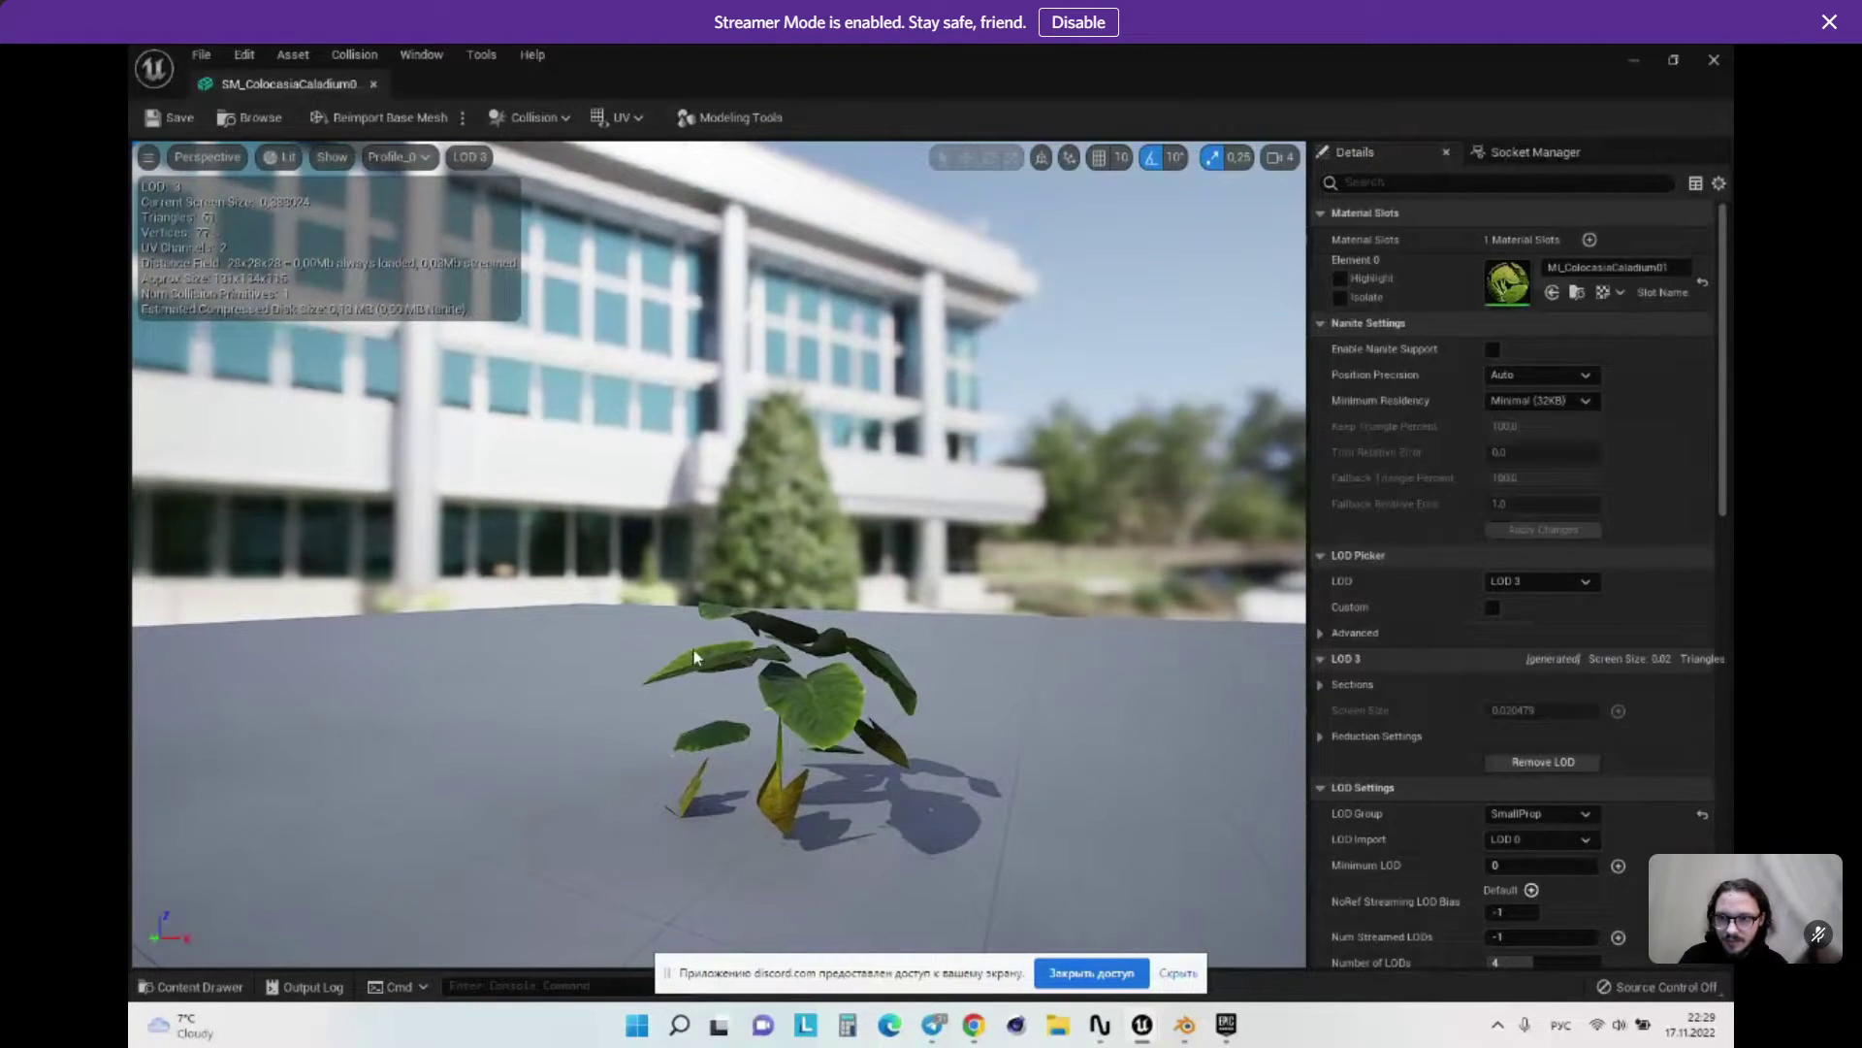
click(1527, 582)
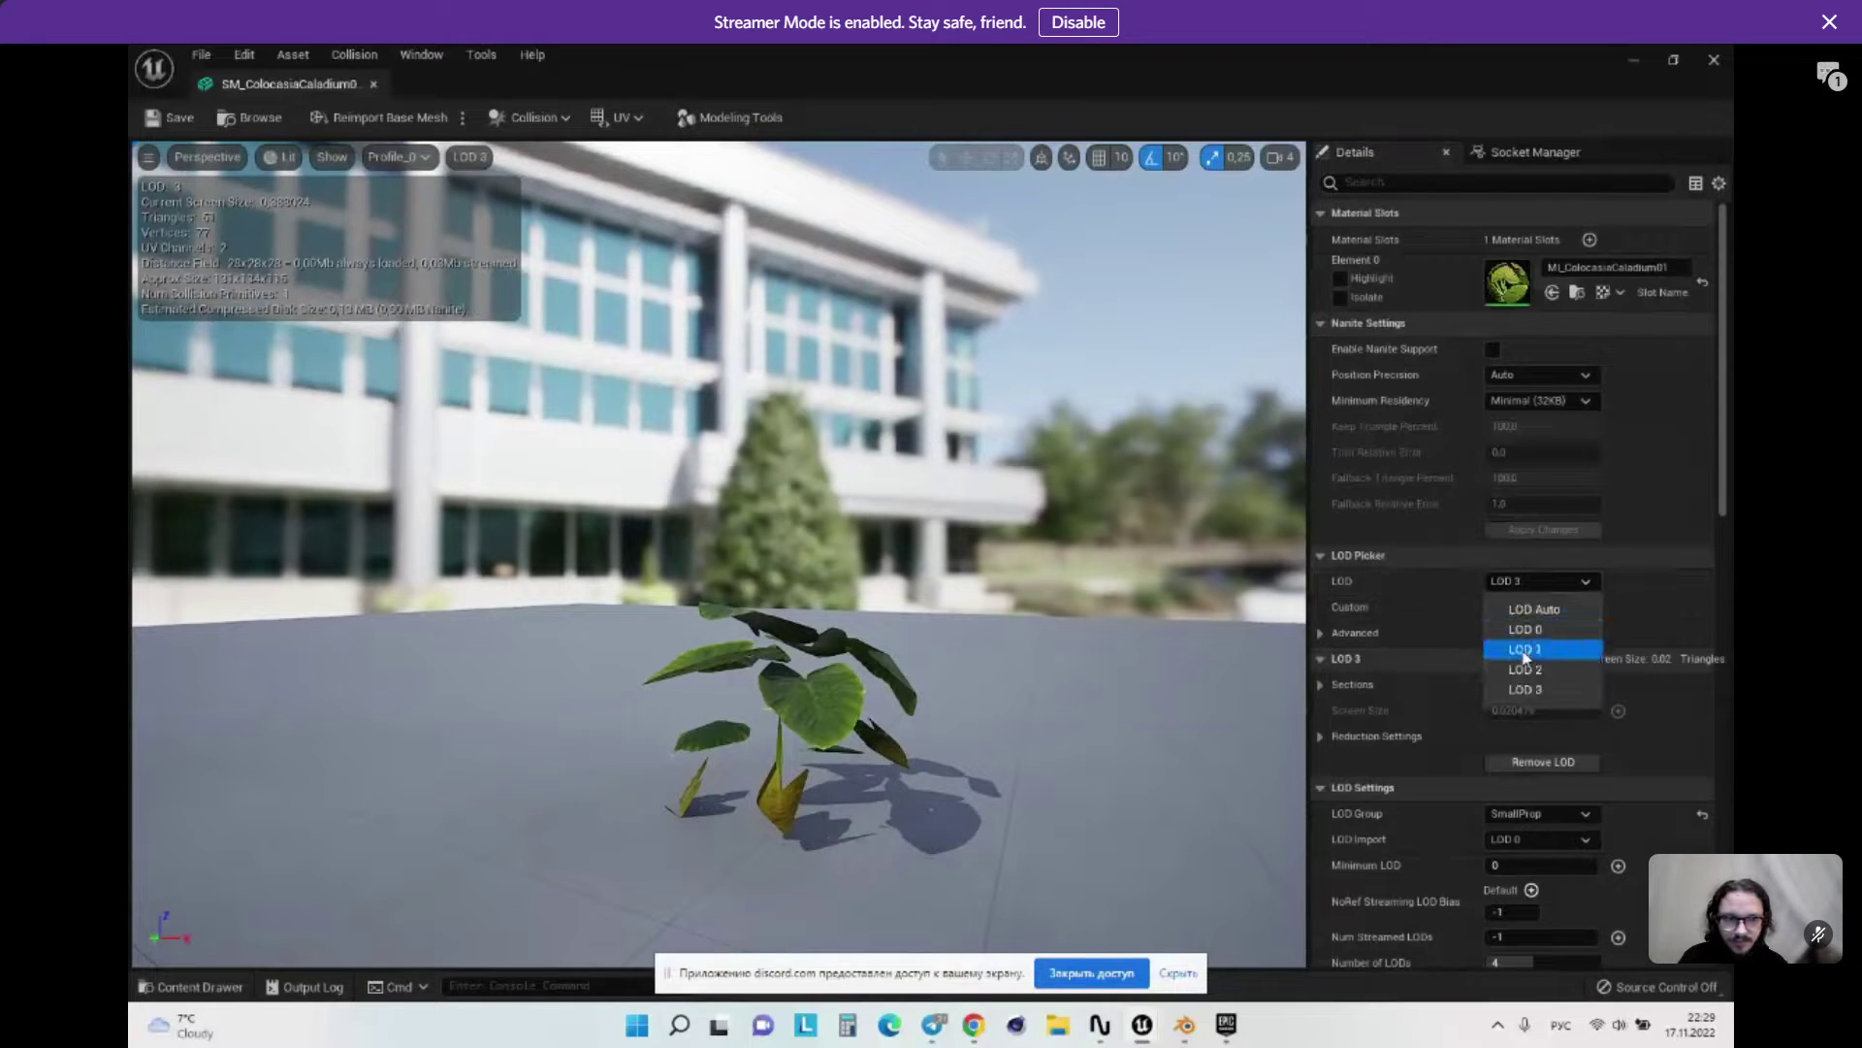
click(1525, 662)
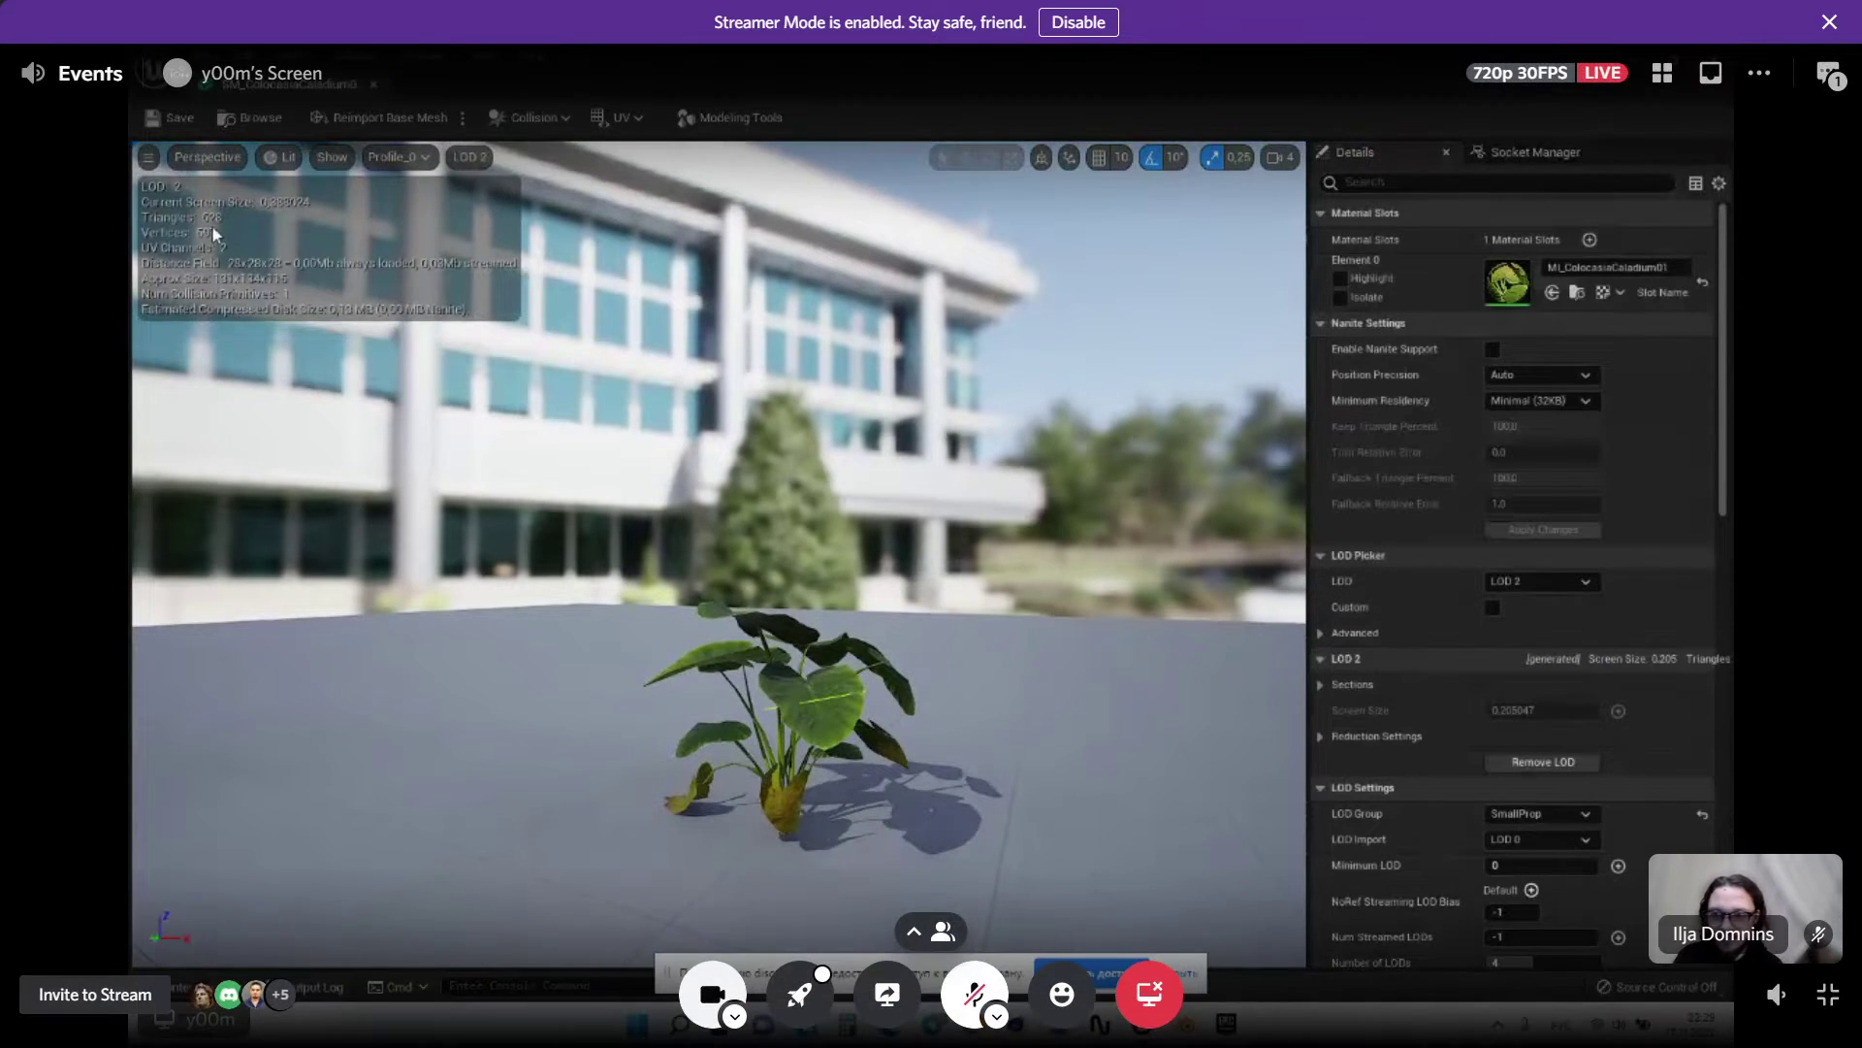
click(1513, 582)
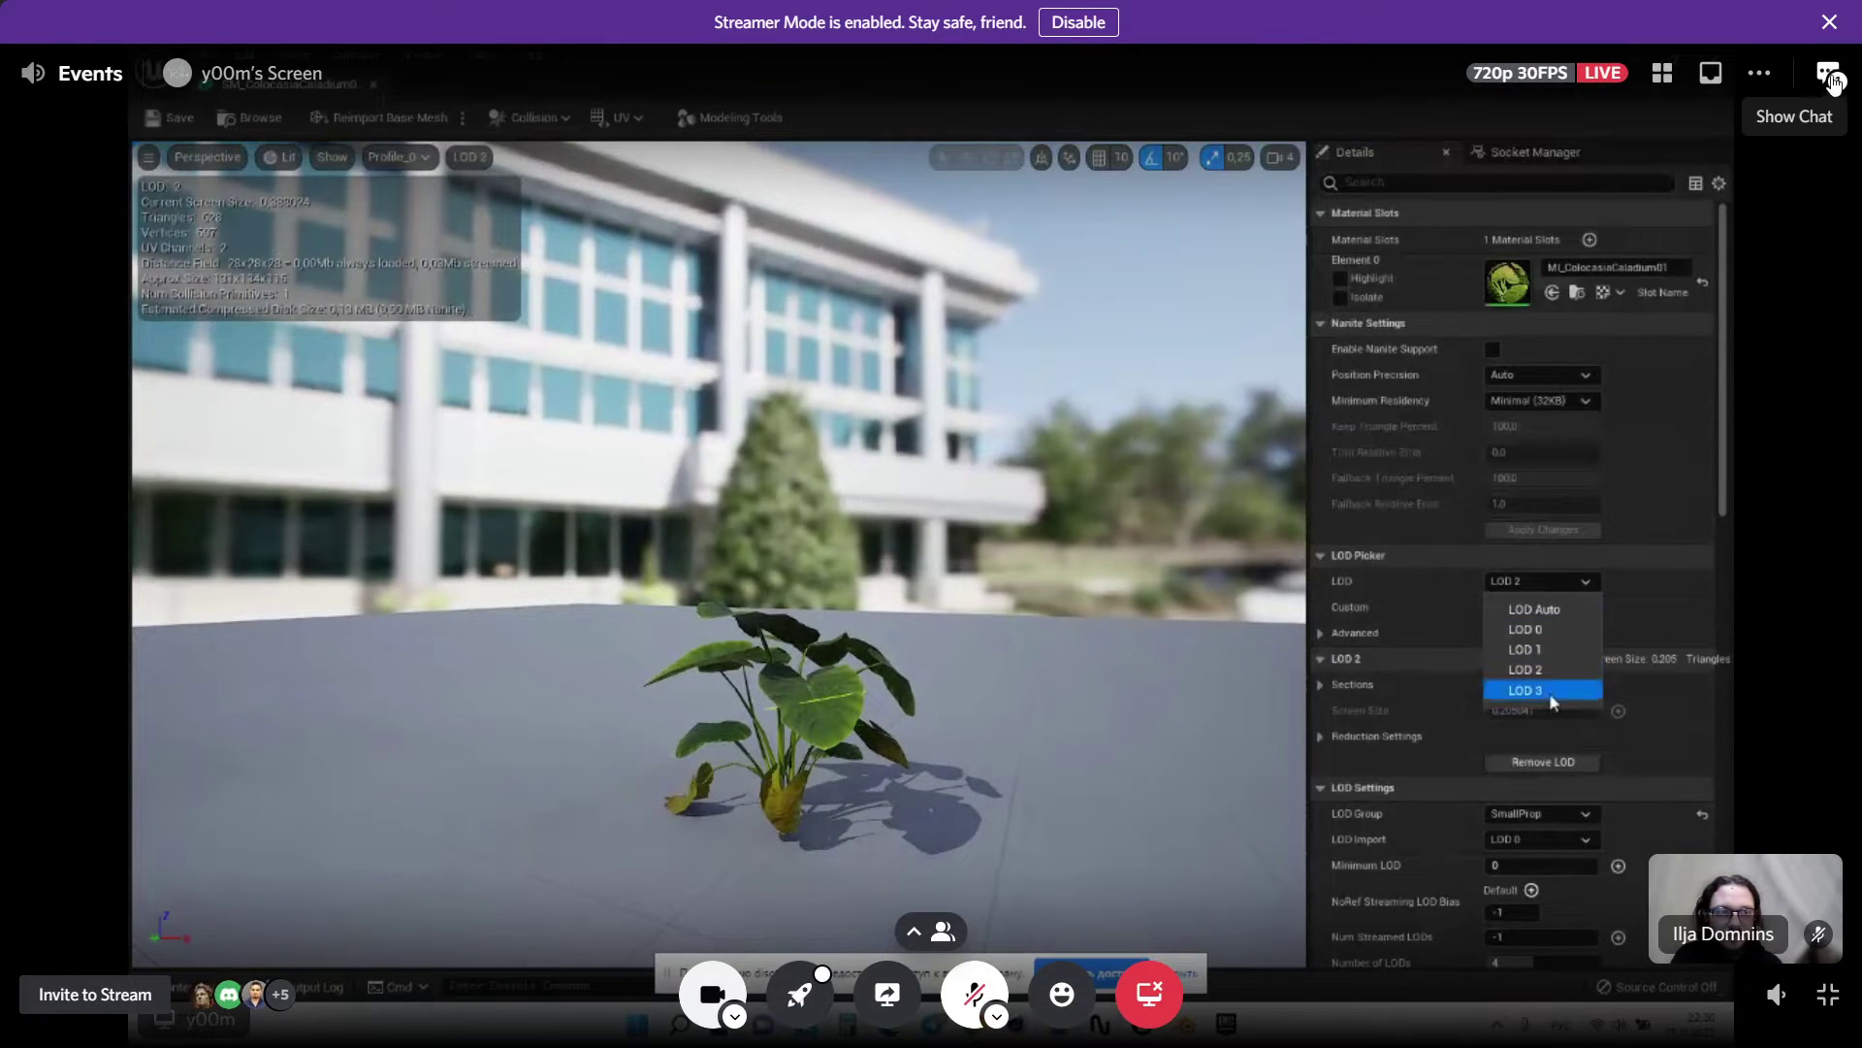
click(1544, 690)
click(1827, 76)
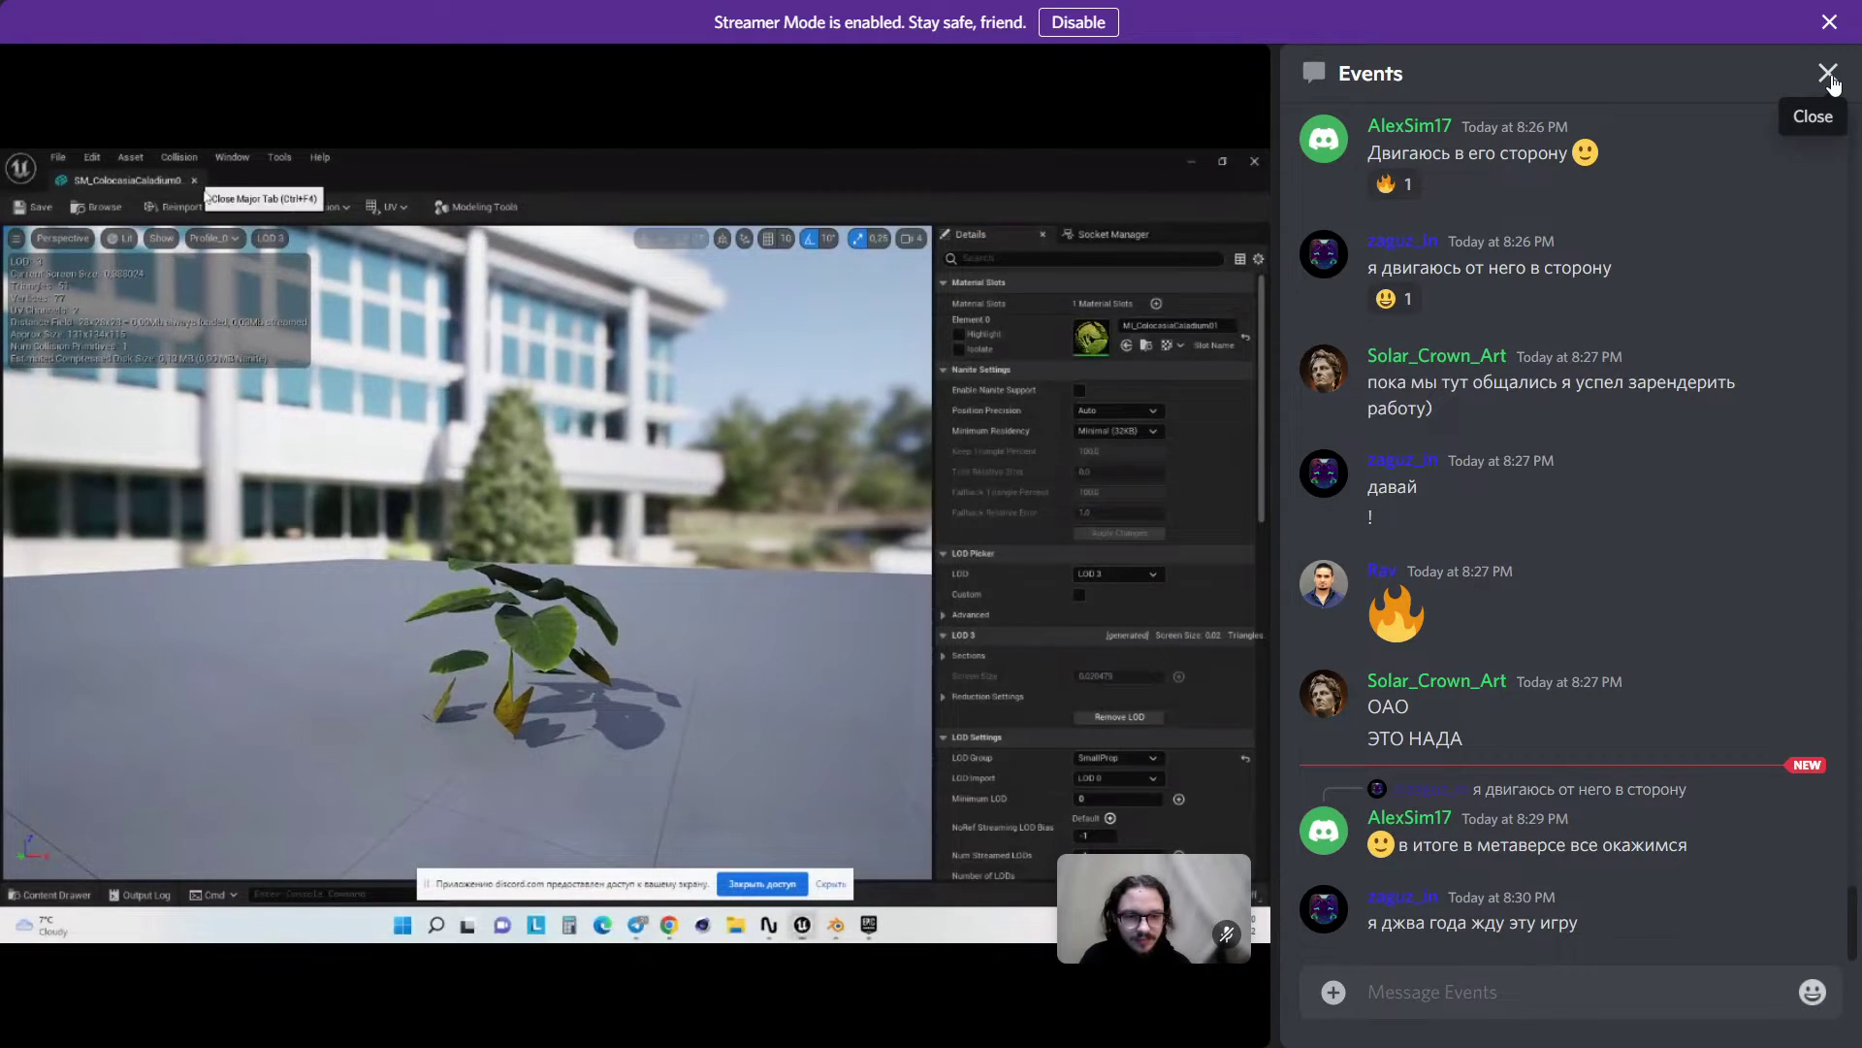
click(1828, 76)
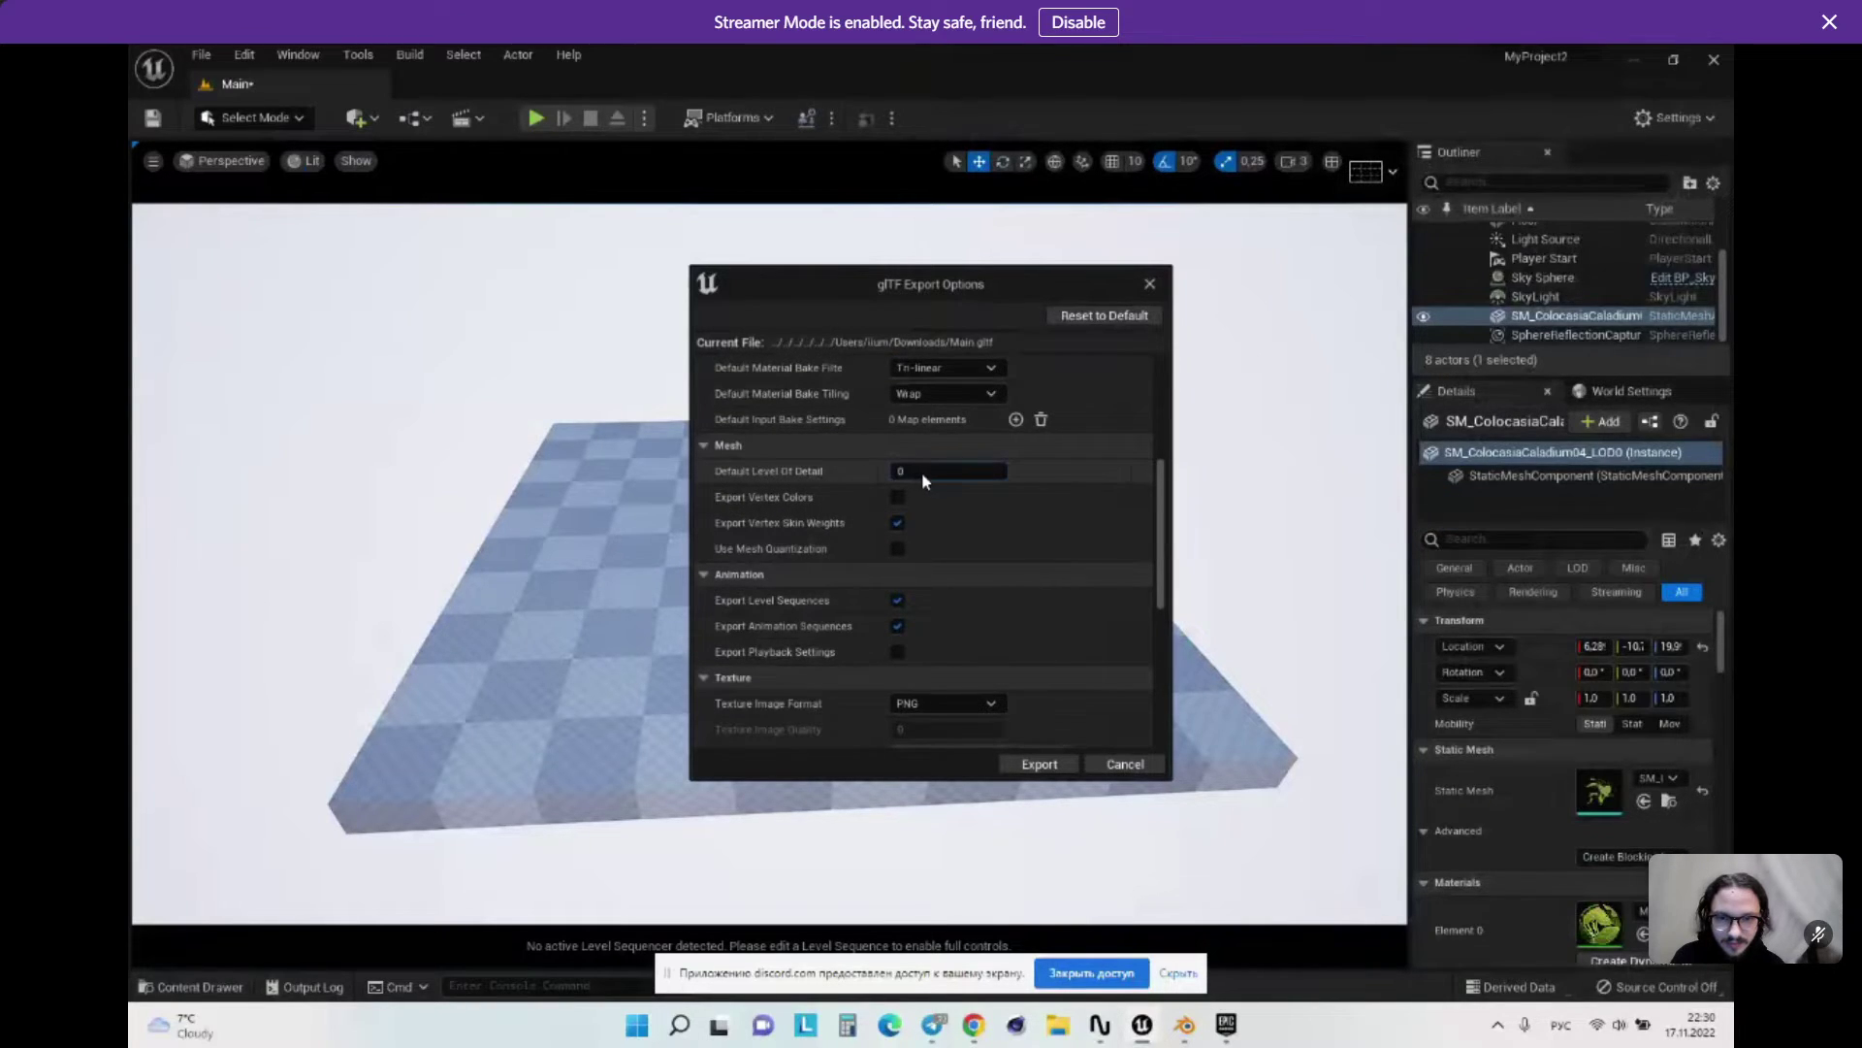
Step: Set the glTF export's Default Level Of Detail to 4, export the selected plant and dismiss the message log
text(4)
key(Return)
click(1048, 765)
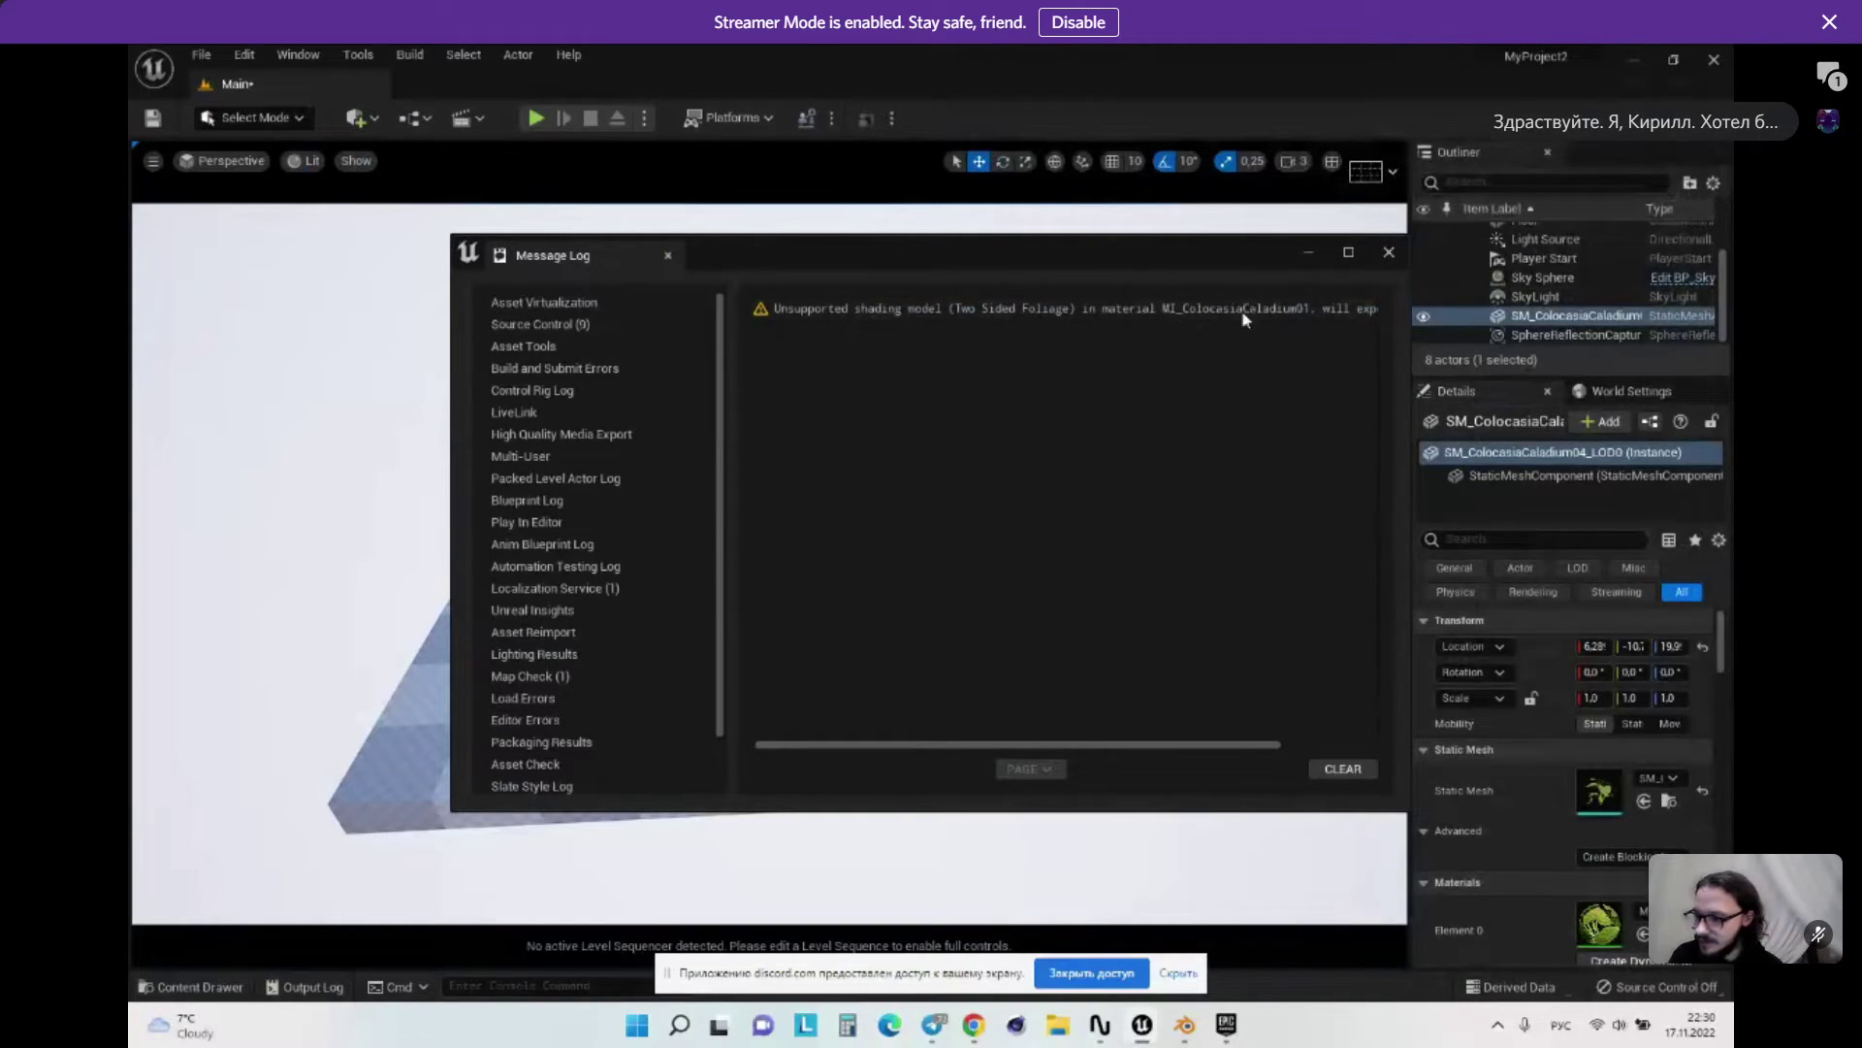
click(1389, 252)
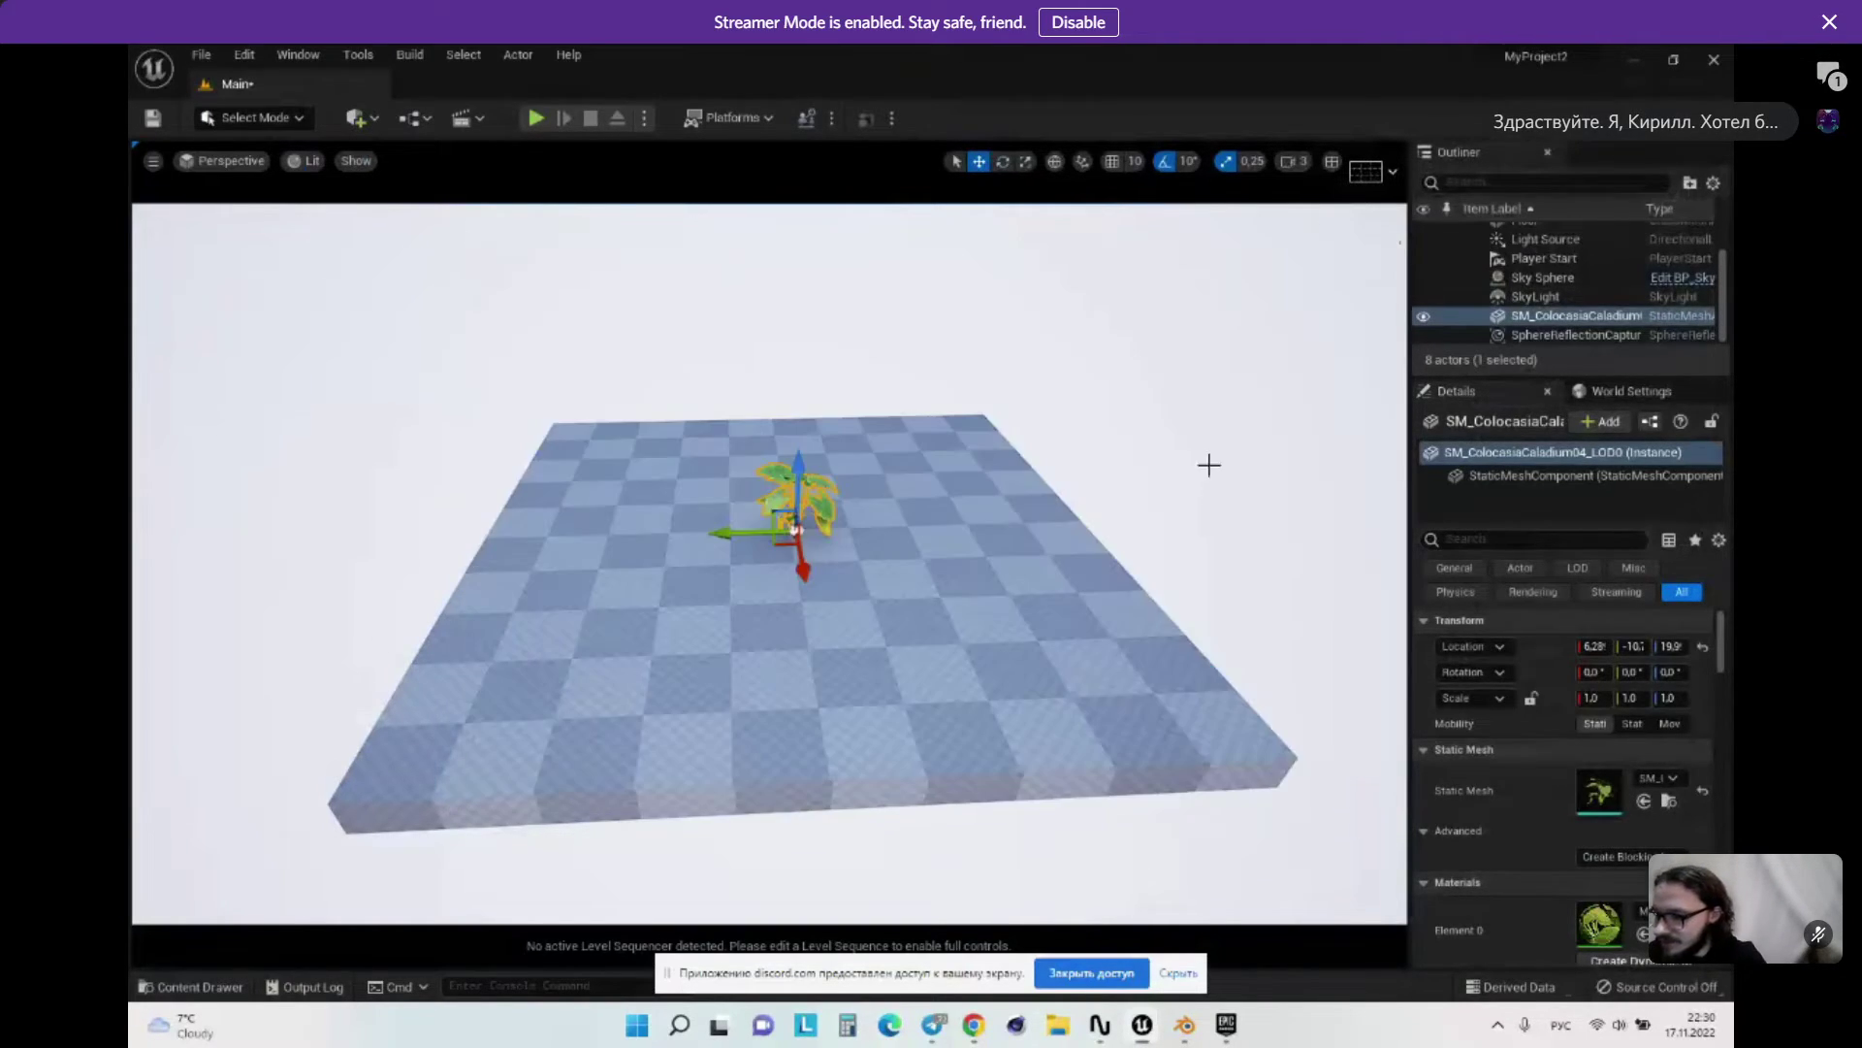
Step: Switch to Blender and import the exported glTF 2.0 plant file from the Downloads folder
click(1185, 1030)
click(169, 77)
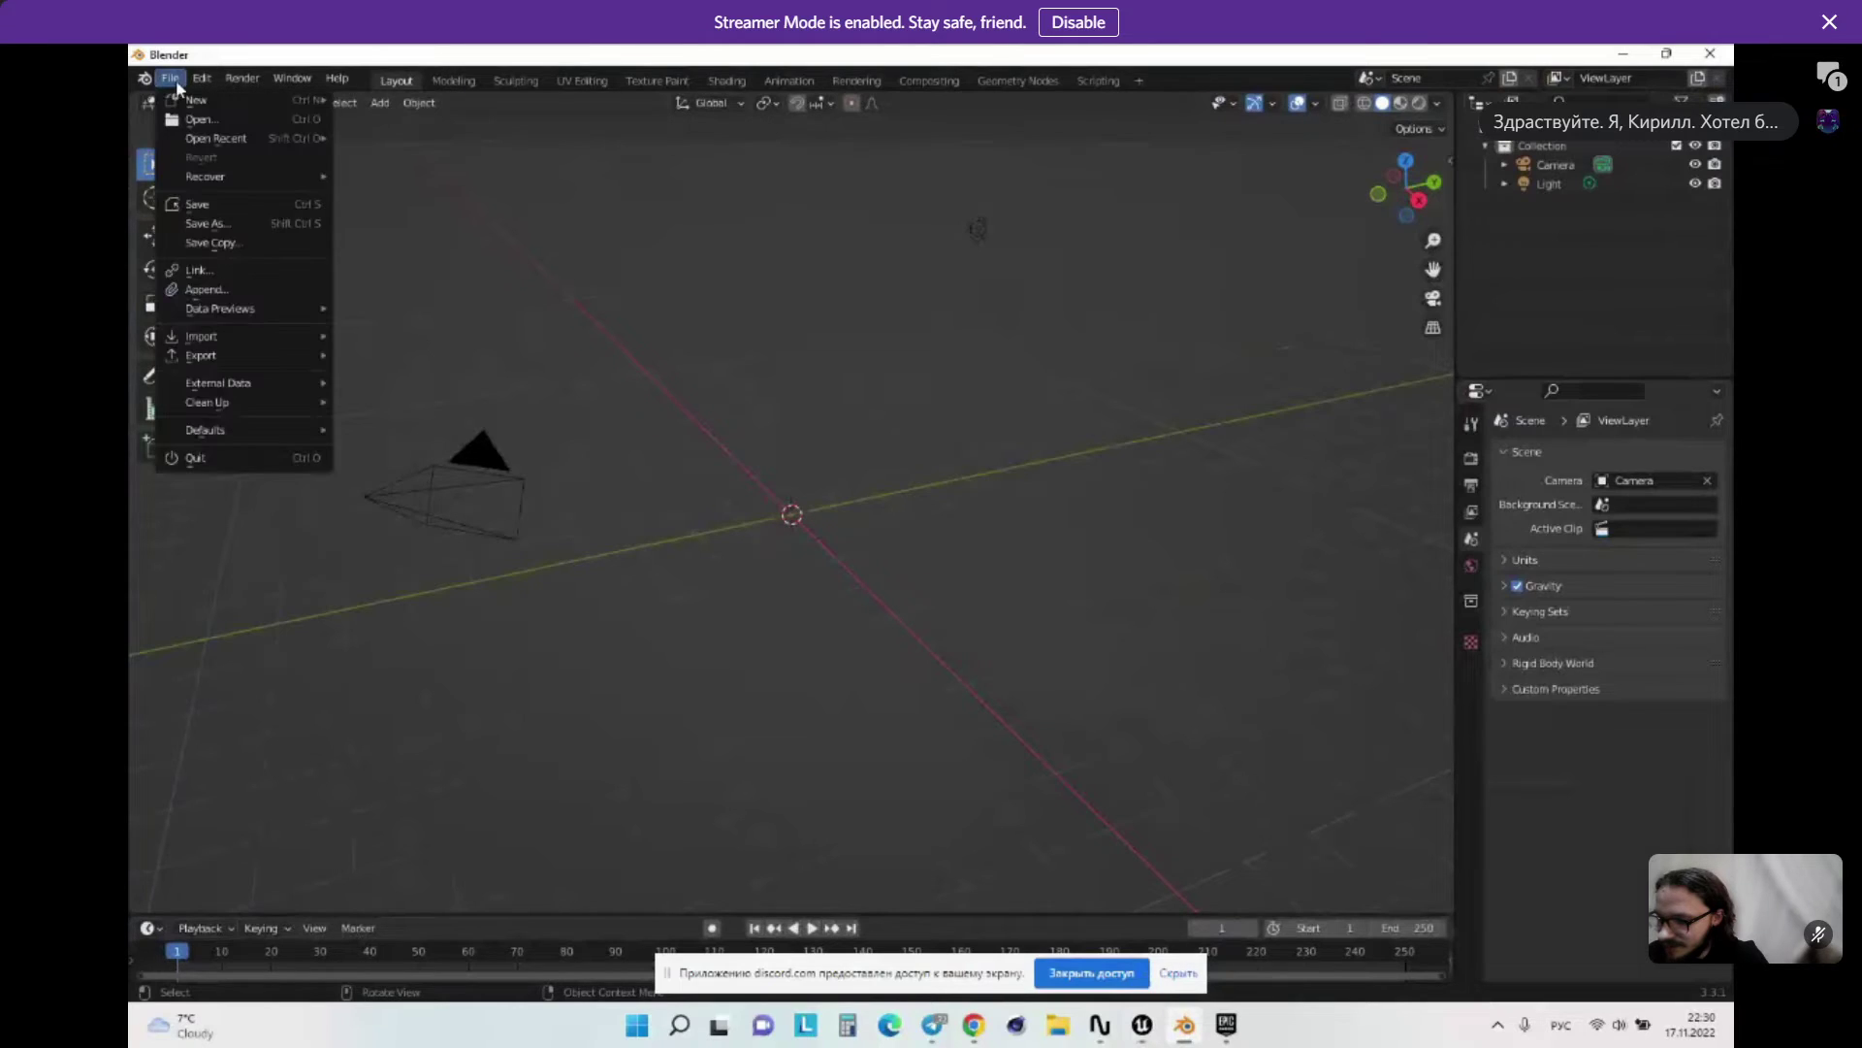
mouse_move(229, 335)
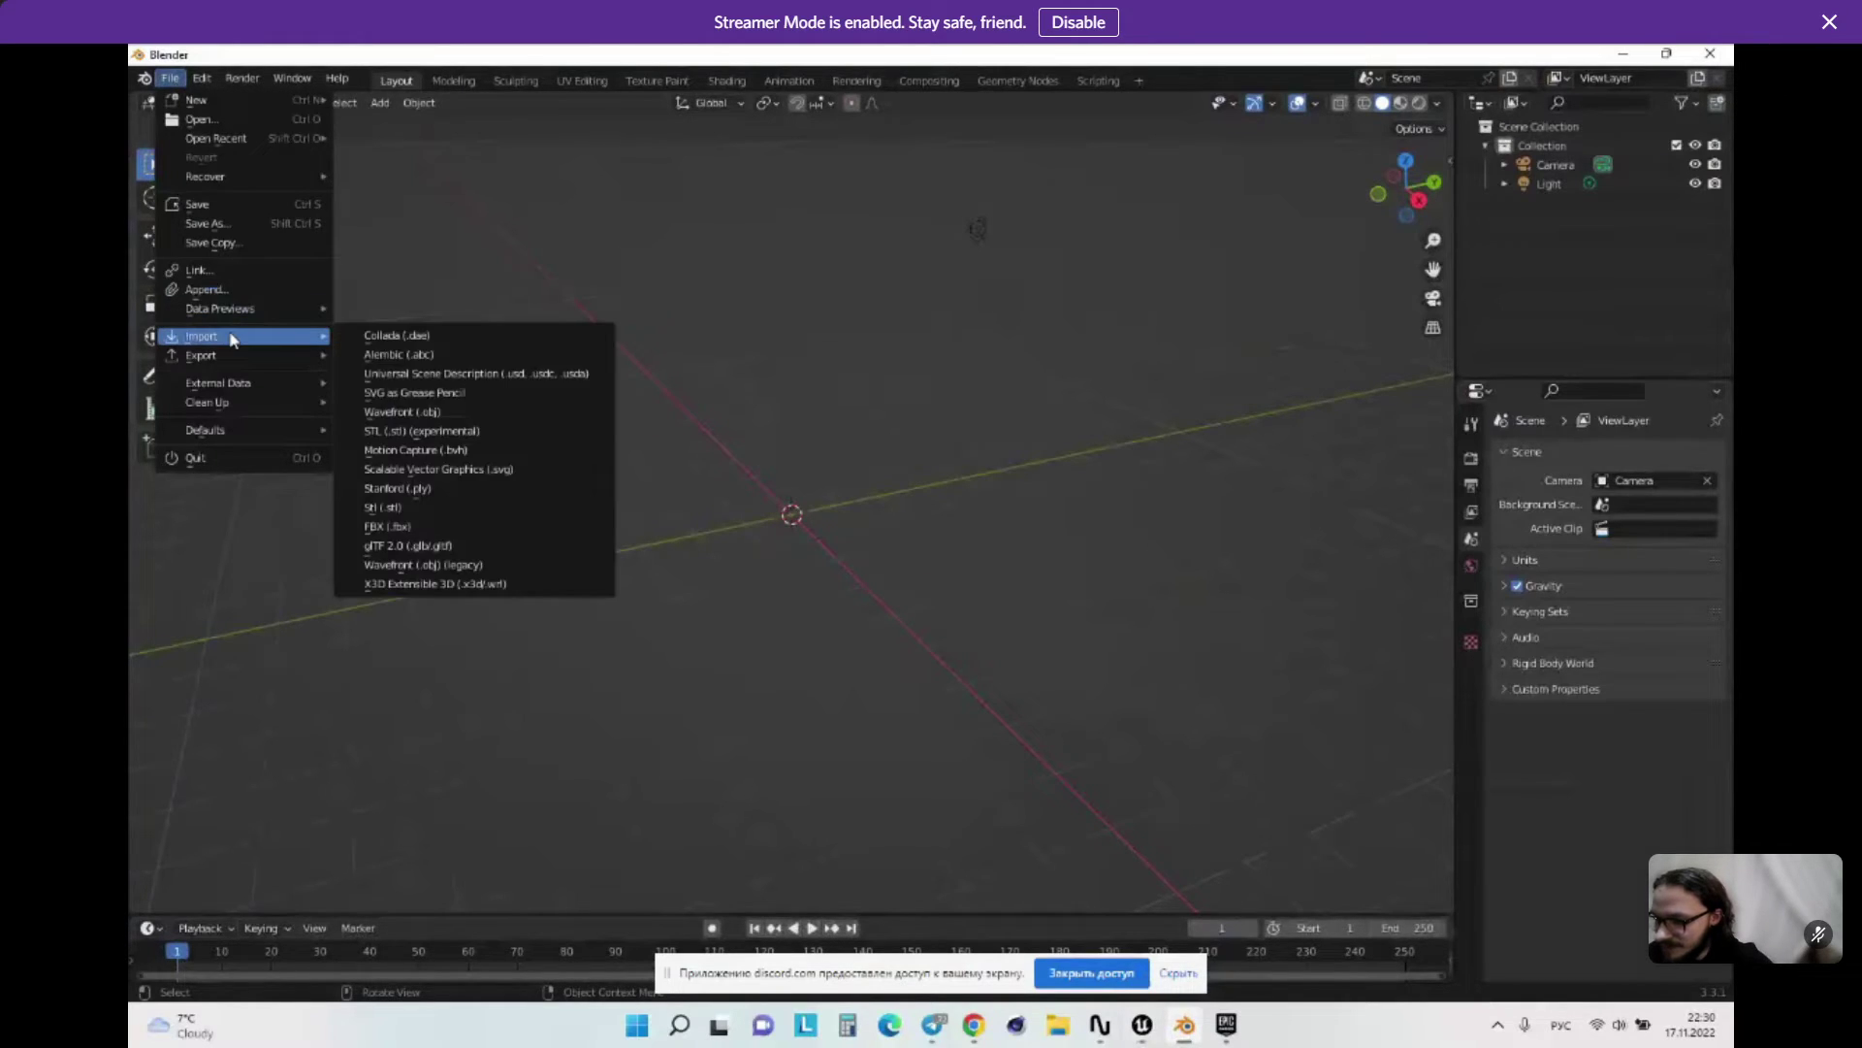
click(424, 543)
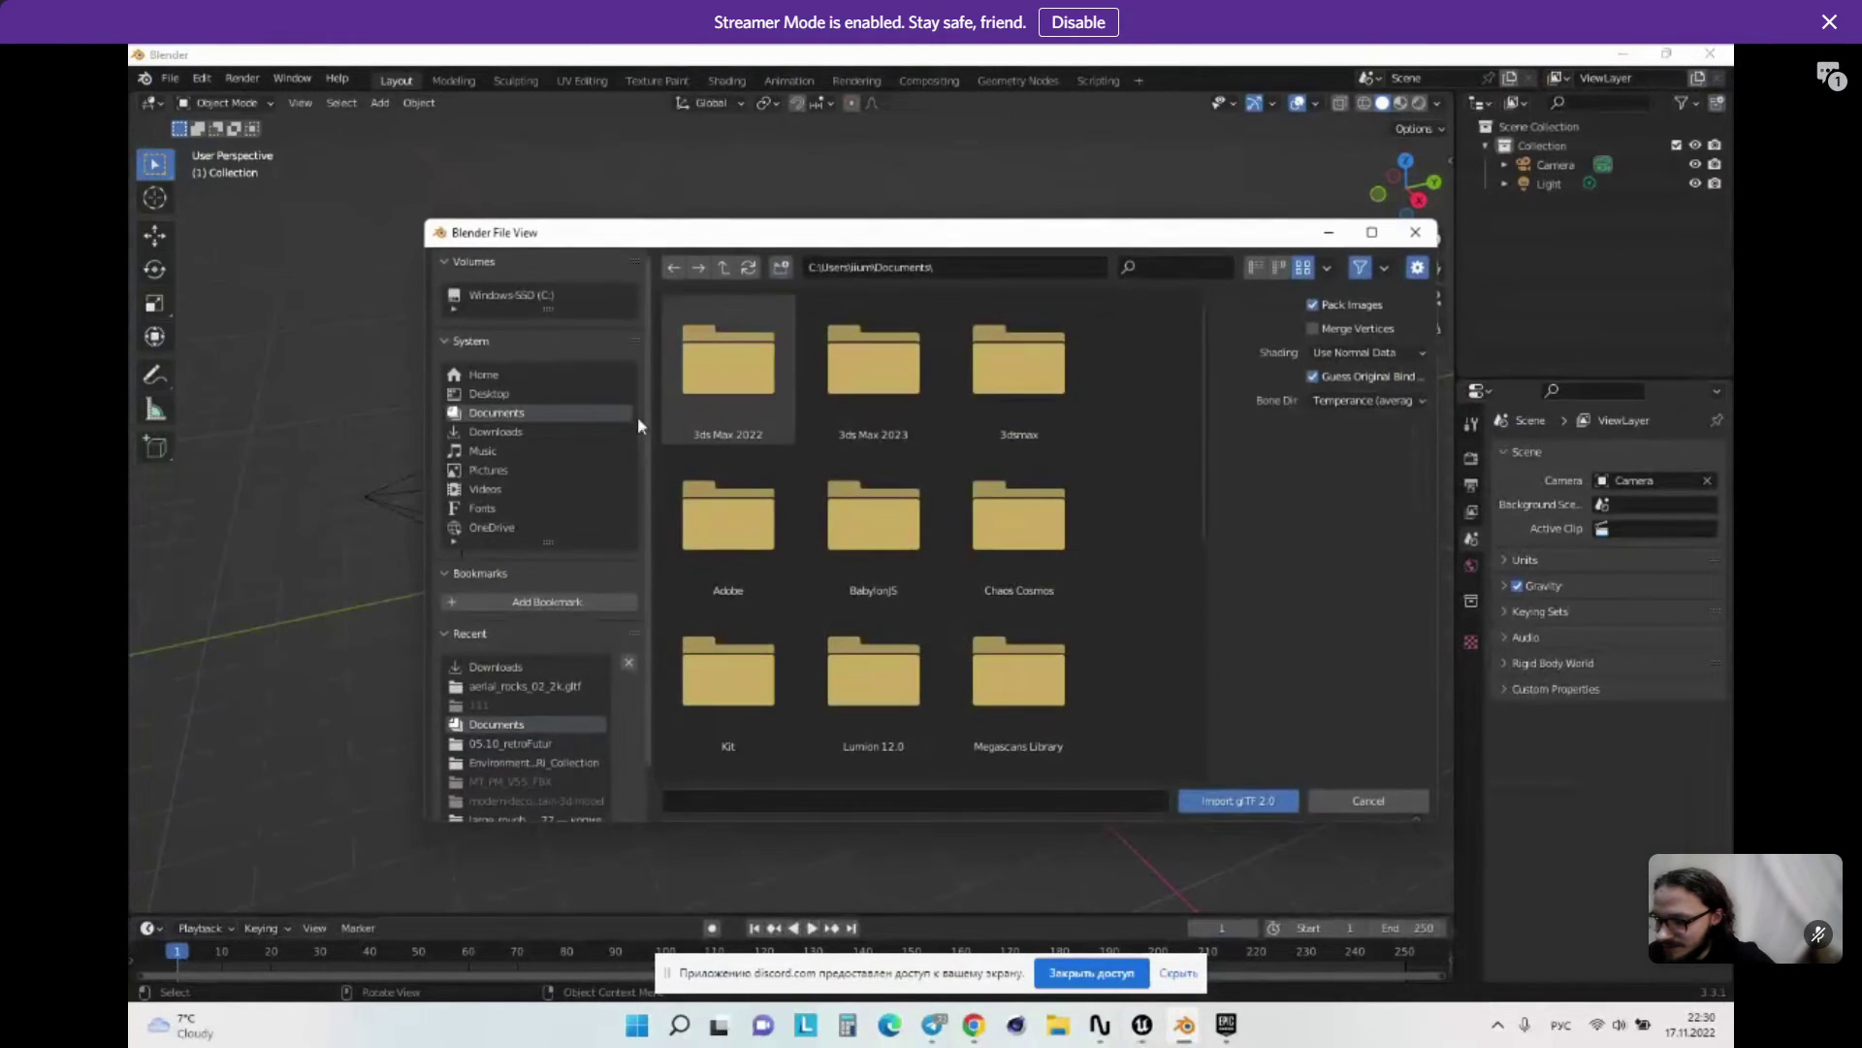
click(504, 432)
double_click(771, 536)
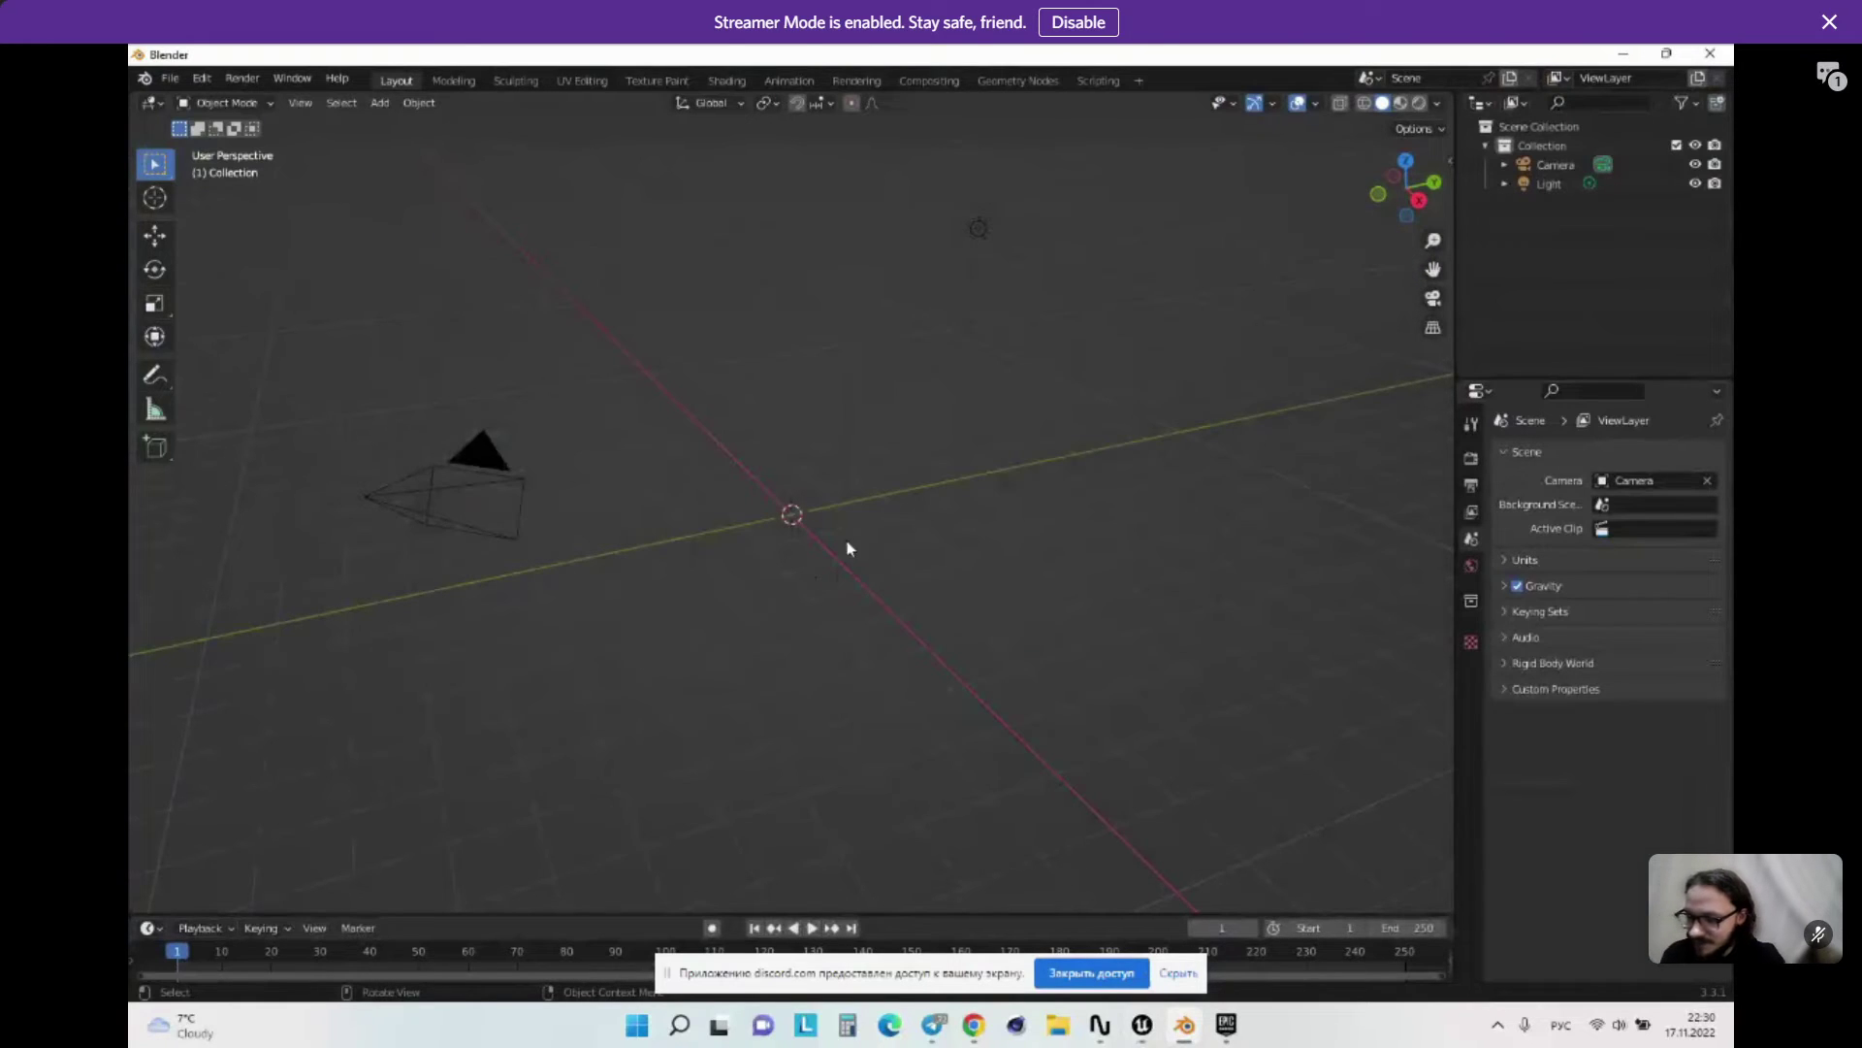
Step: Examine the imported low-detail plant up close and display its materials in the Shading workspace
scroll(776, 485, up, 10)
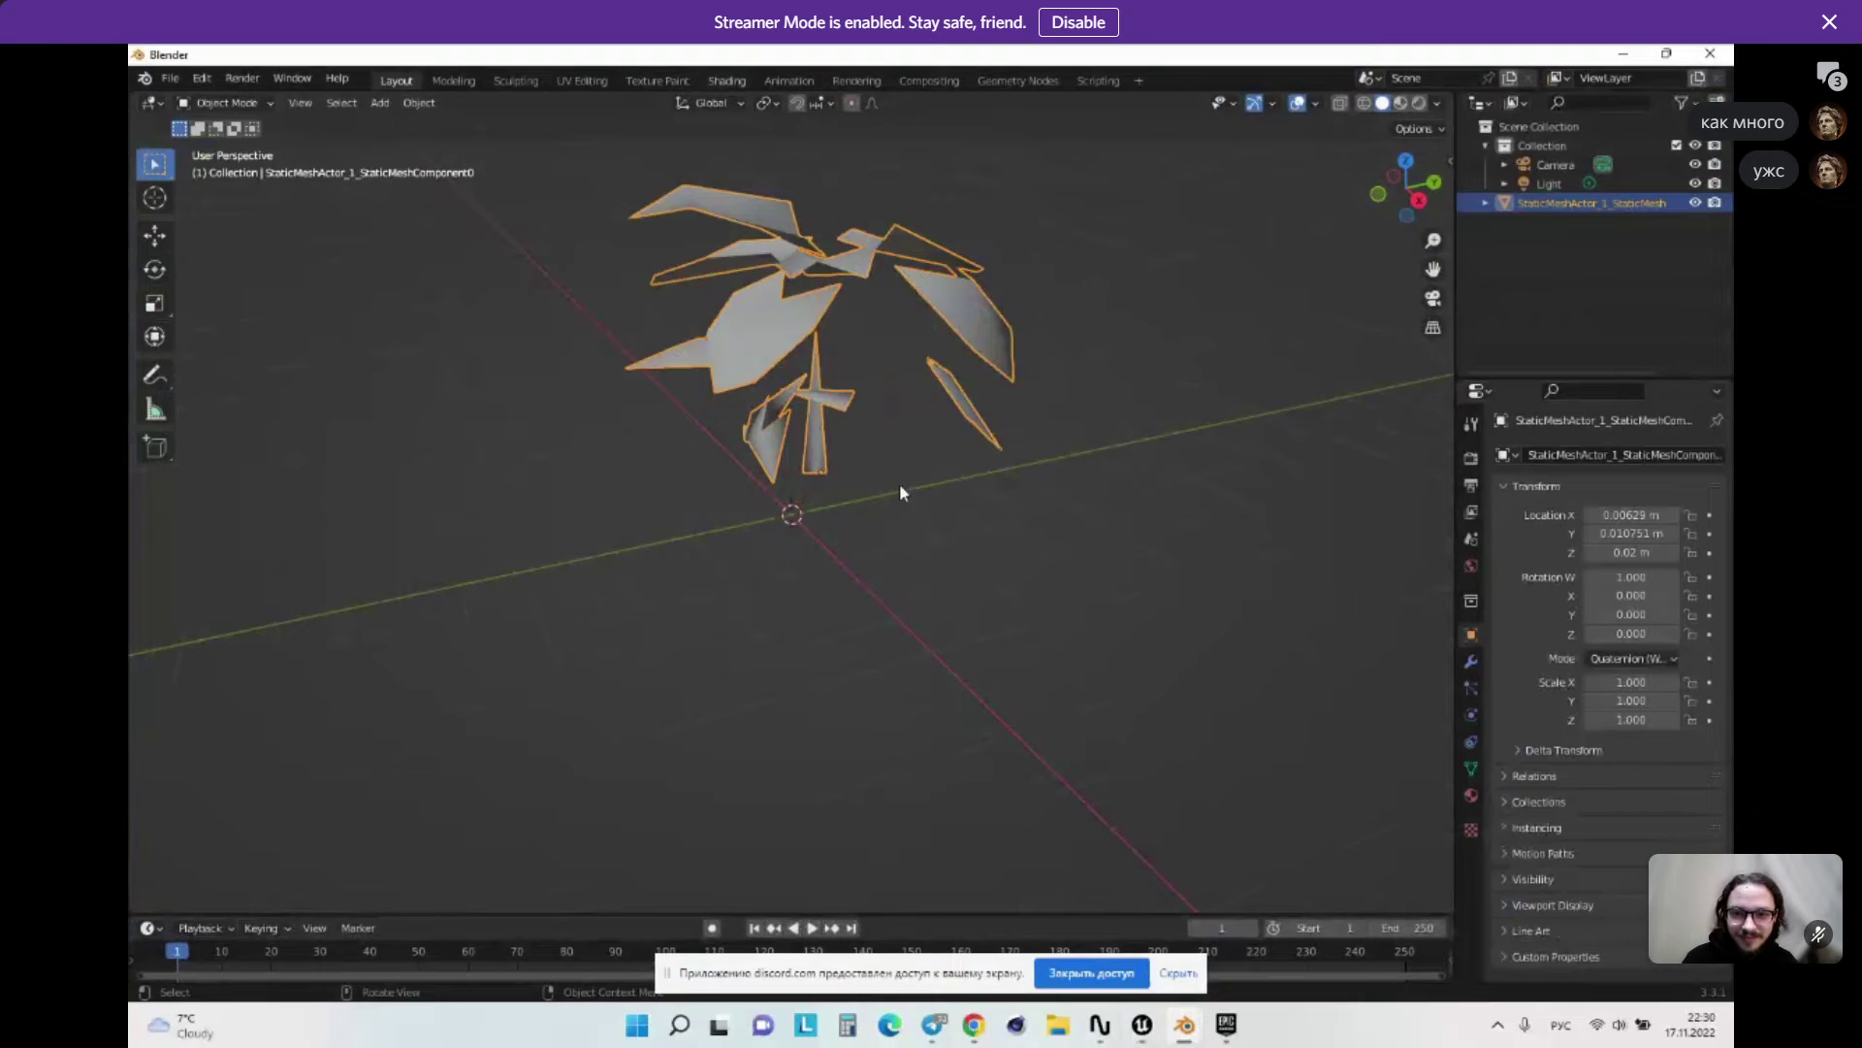
click(726, 81)
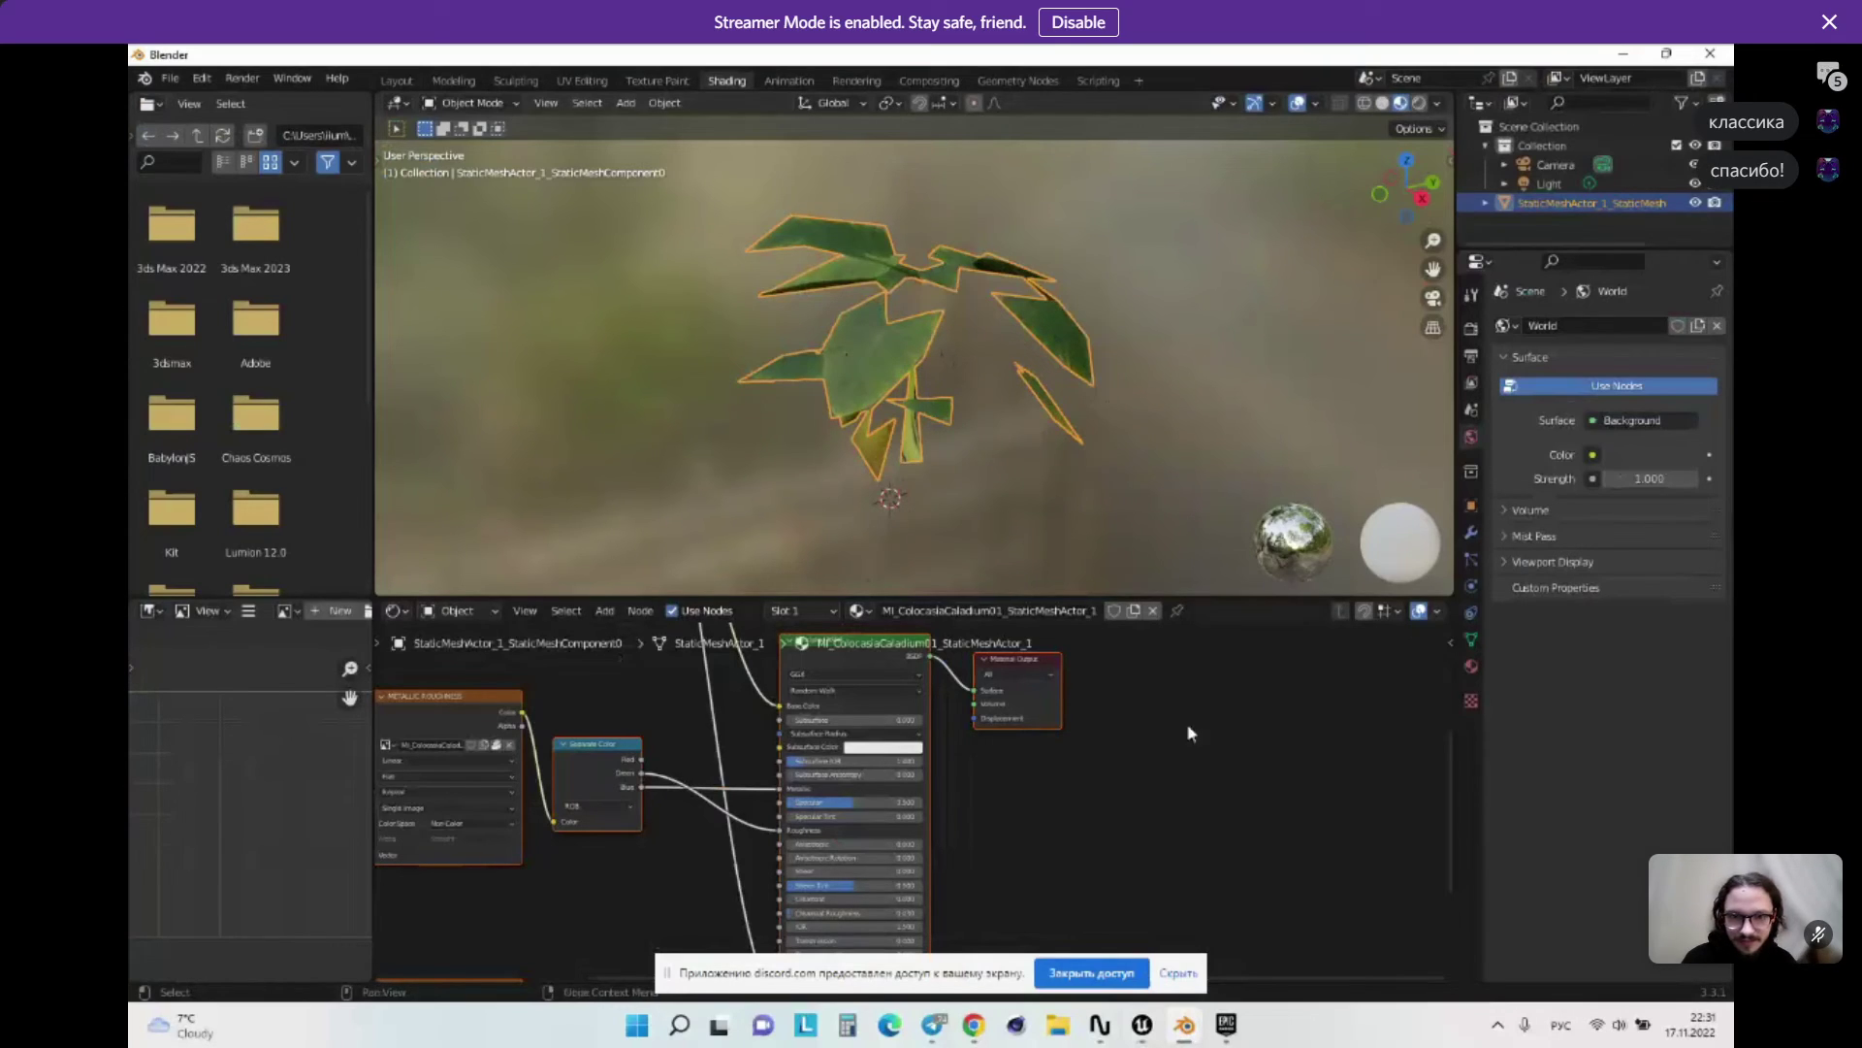
mouse_move(1186, 987)
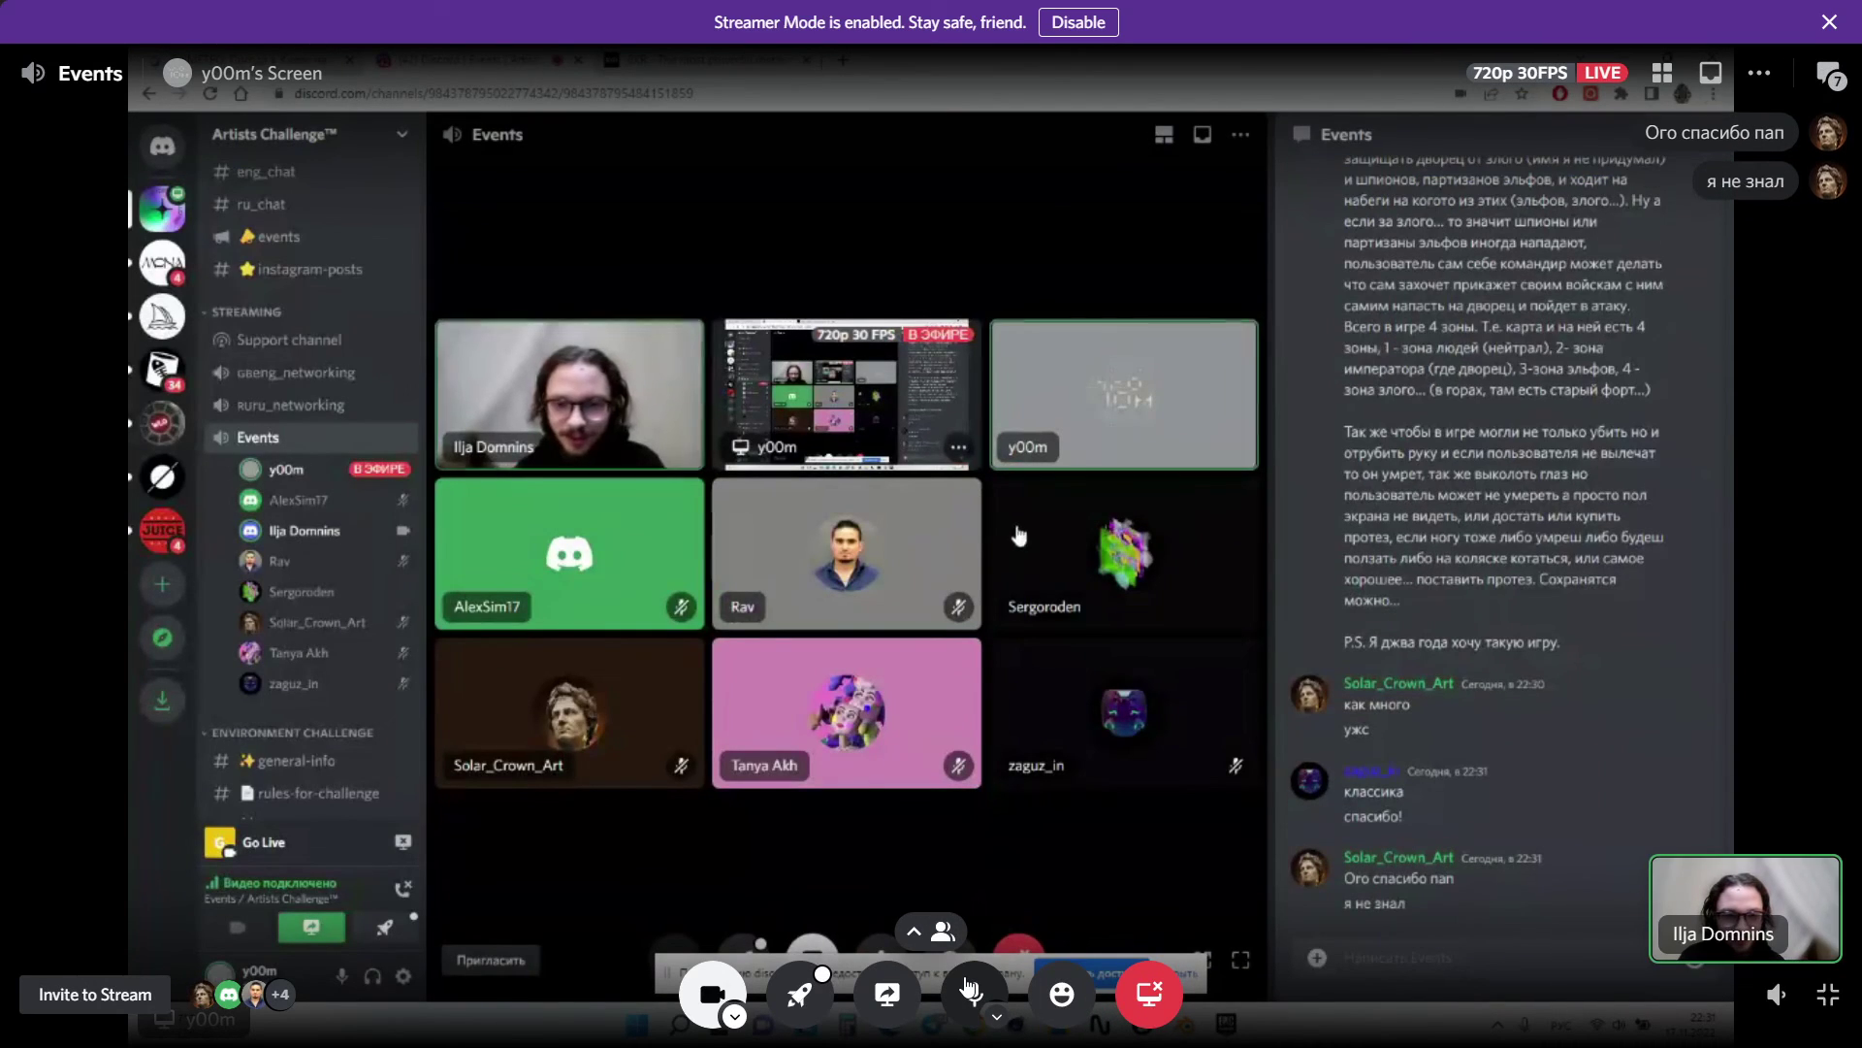
key(super)
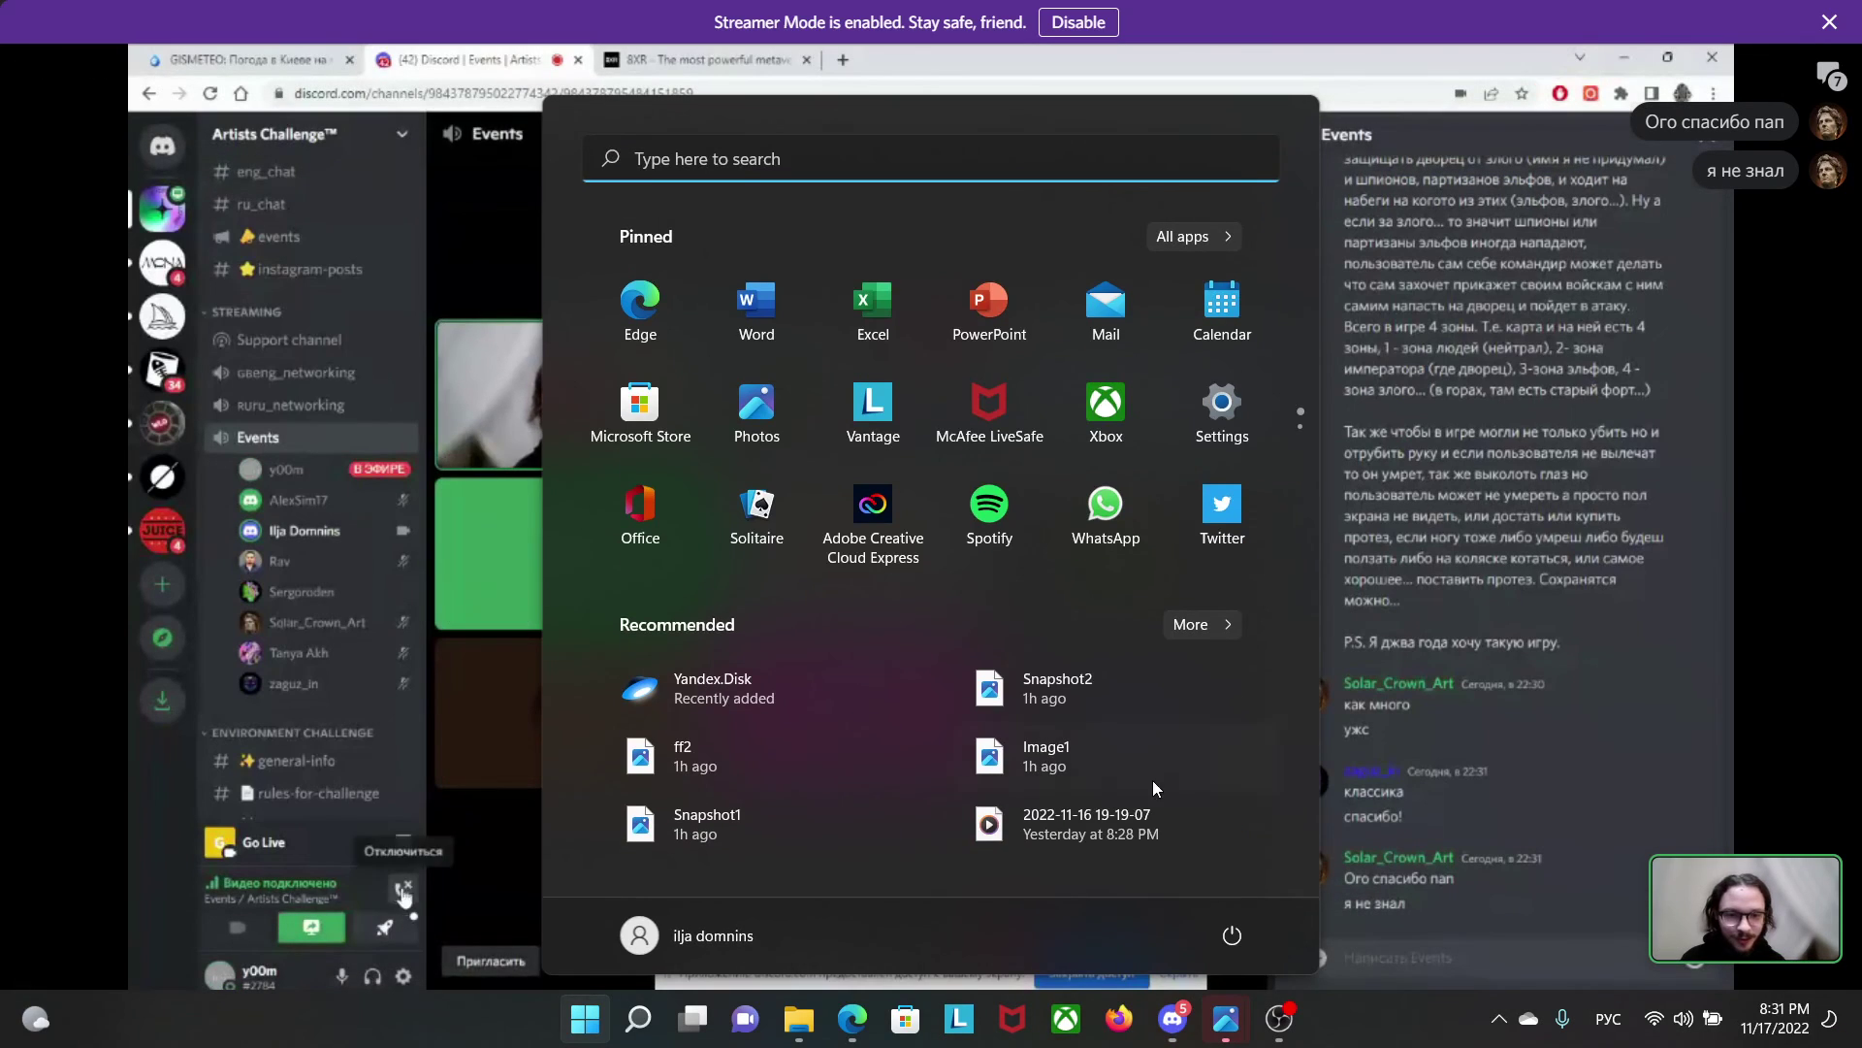
click(1282, 1020)
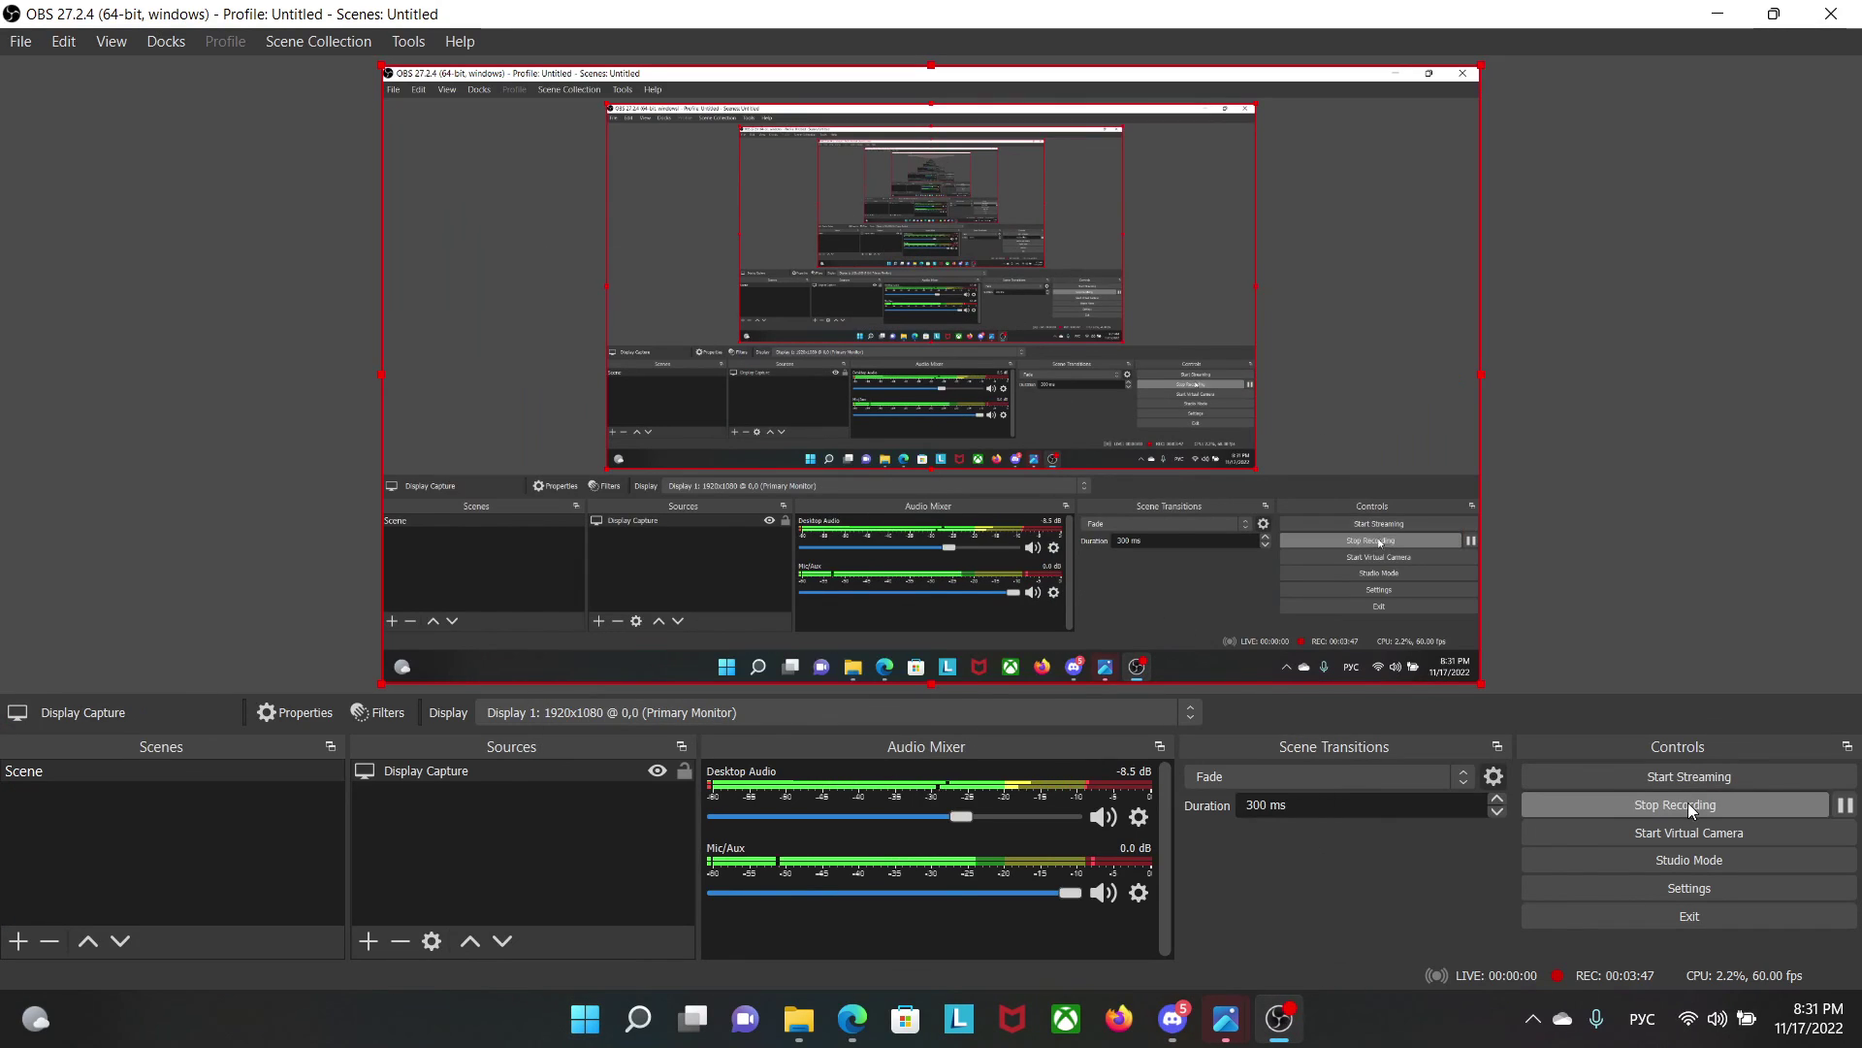